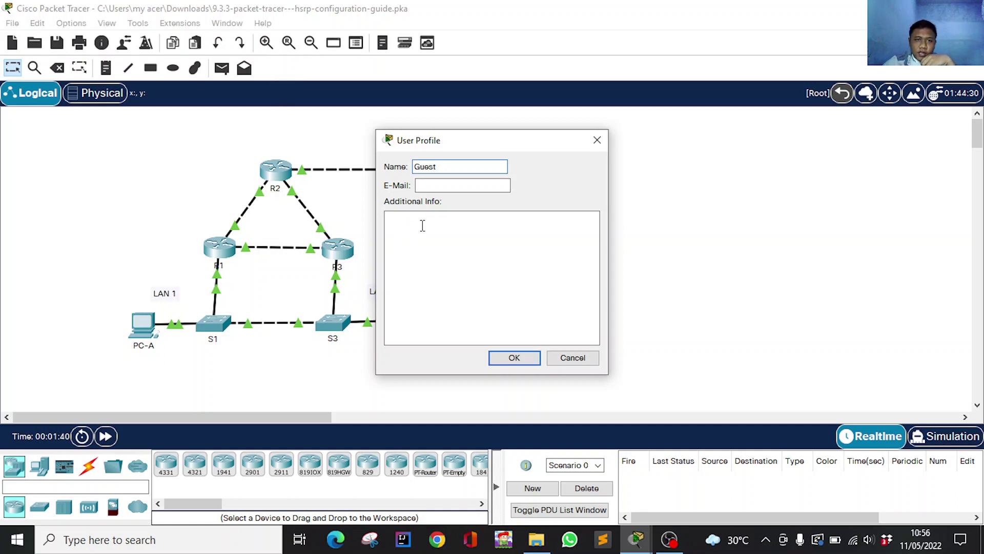
Replace Guest in the user profile with your own name and e-mail, accepting the activity reset.
{"action": "left_click_drag", "start_coordinate": [446, 167], "coordinate": [377, 167]}
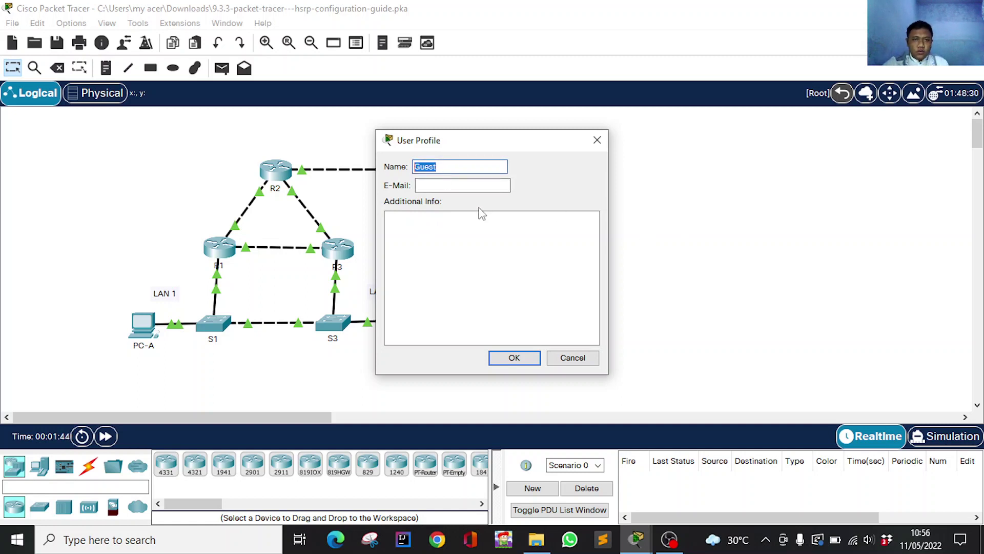
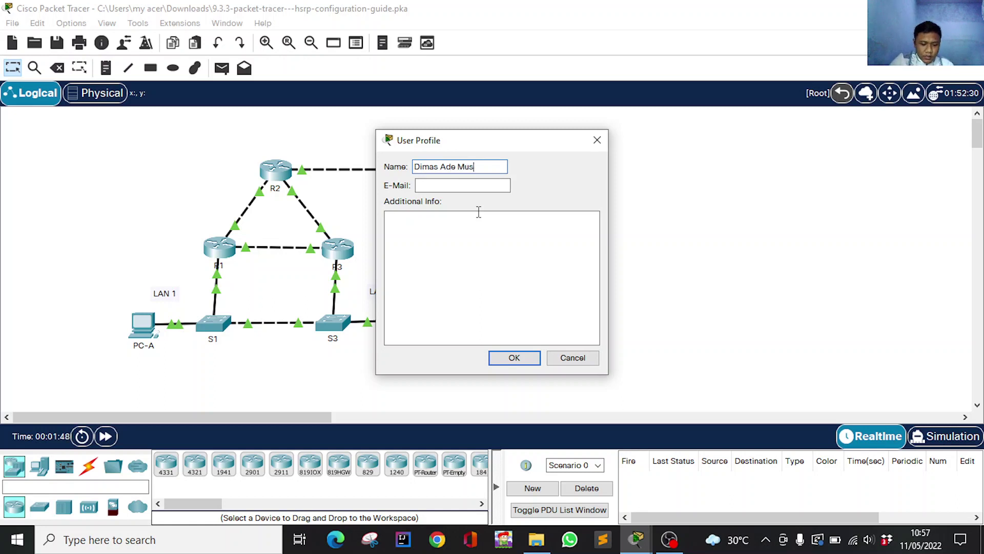
{"action": "key", "text": "BackSpace"}
{"action": "key", "text": "BackSpace"}
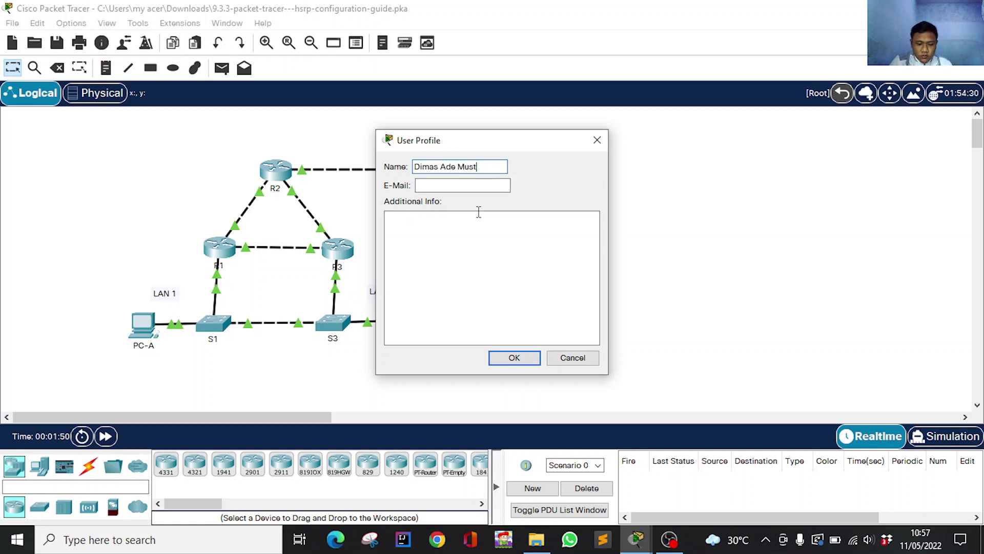
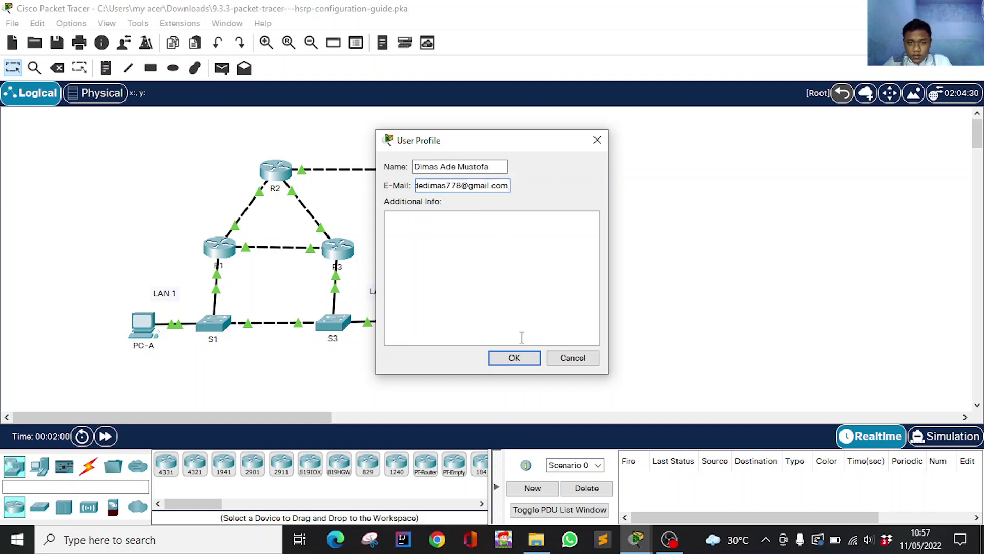
{"action": "key", "text": "Return"}
{"action": "left_click", "coordinate": [530, 280]}
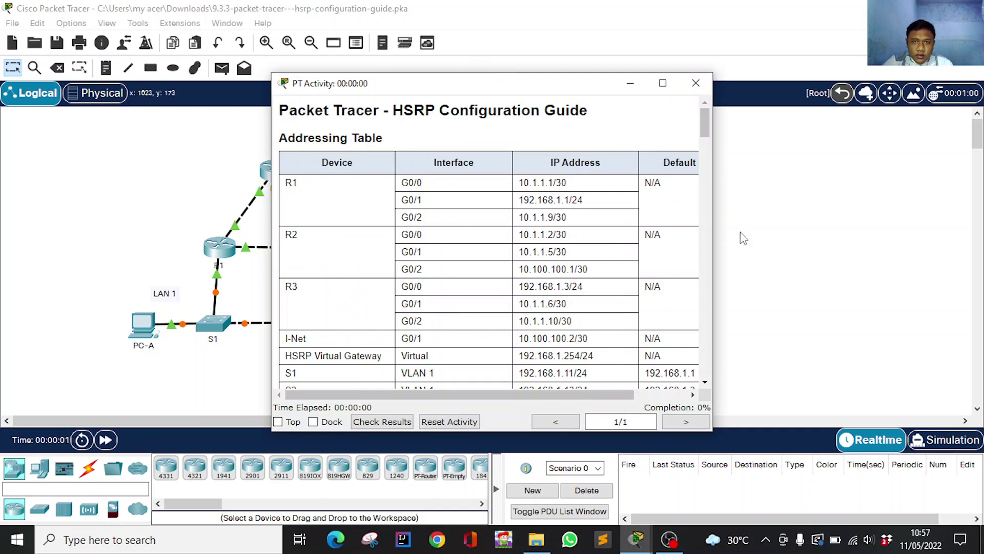
Snap the activity instructions to the right half of the screen and the topology workspace to the left.
{"action": "left_click", "coordinate": [663, 83]}
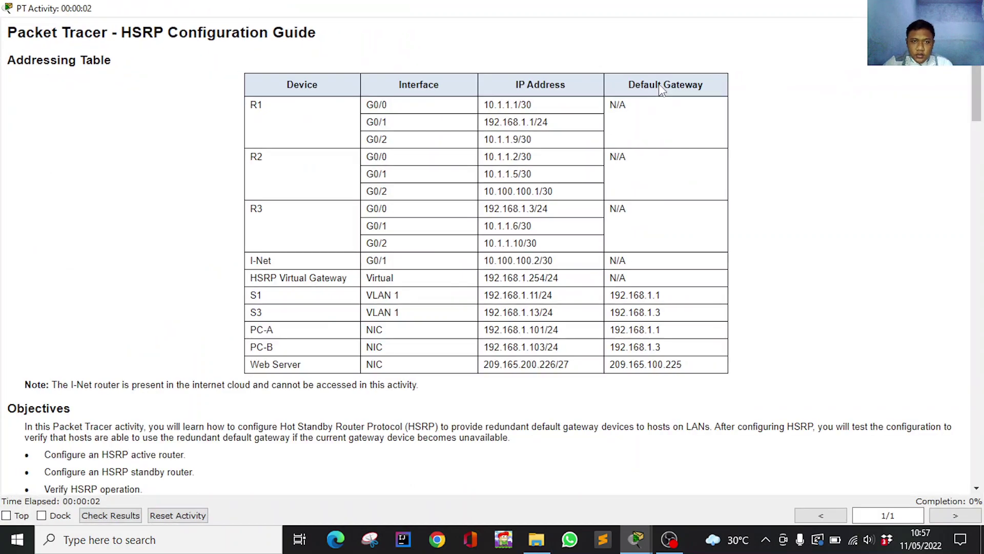
{"action": "key", "text": "super+Right"}
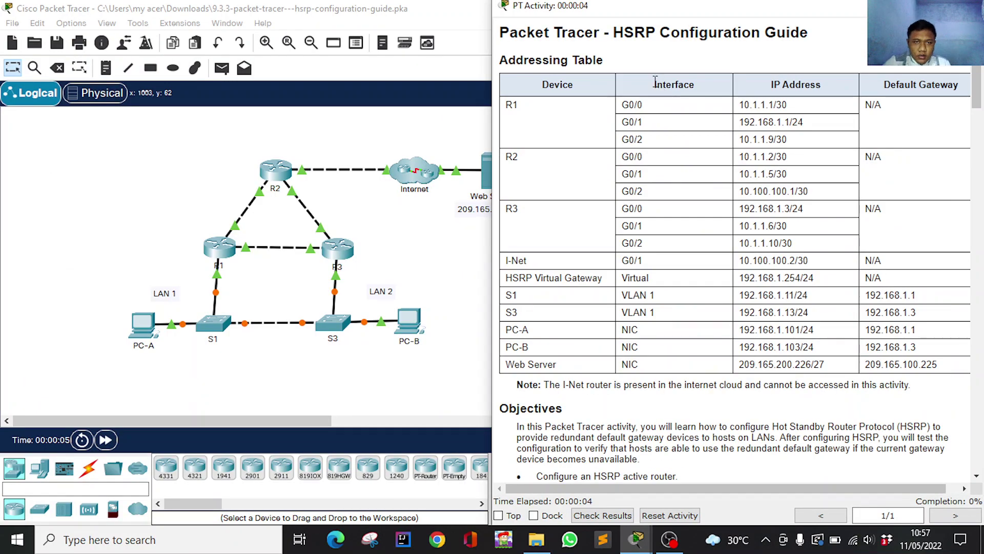
{"action": "left_click", "coordinate": [414, 189]}
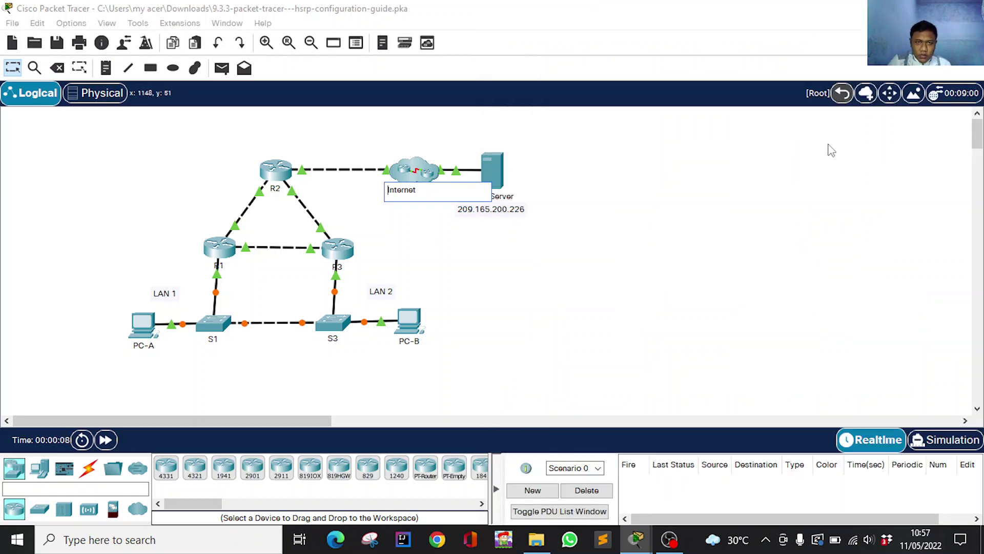
{"action": "left_click", "coordinate": [708, 252]}
{"action": "key", "text": "super+Left"}
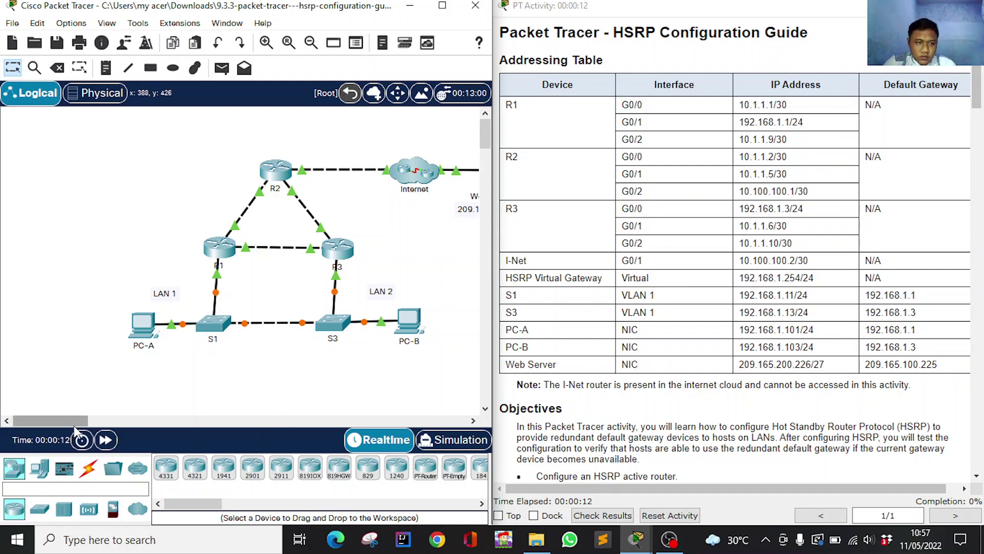
Scroll the canvas to show the Web Server and the guide to Part 1: Verify Connectivity.
{"action": "left_click_drag", "start_coordinate": [74, 421], "coordinate": [90, 422]}
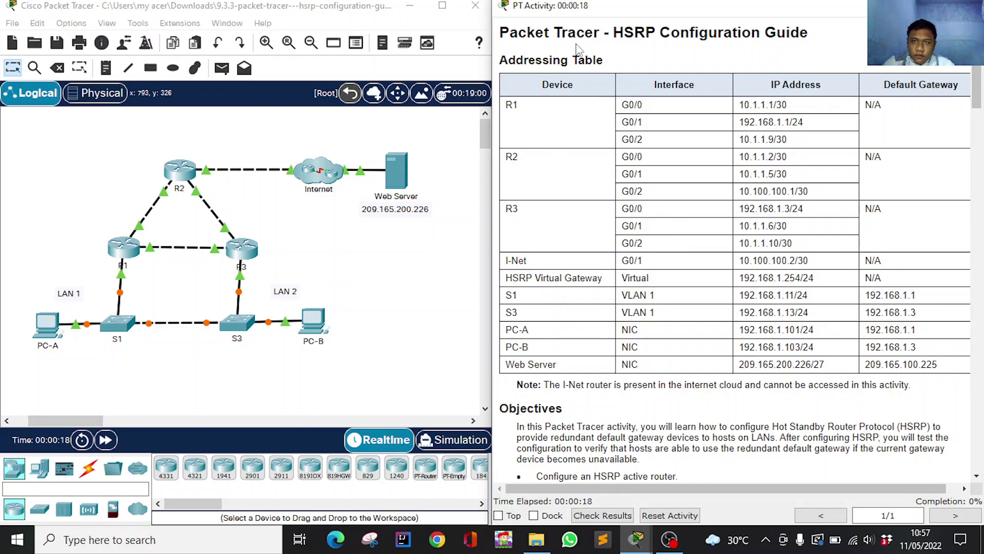
{"action": "scroll", "coordinate": [733, 128], "scroll_direction": "down", "scroll_amount": 5}
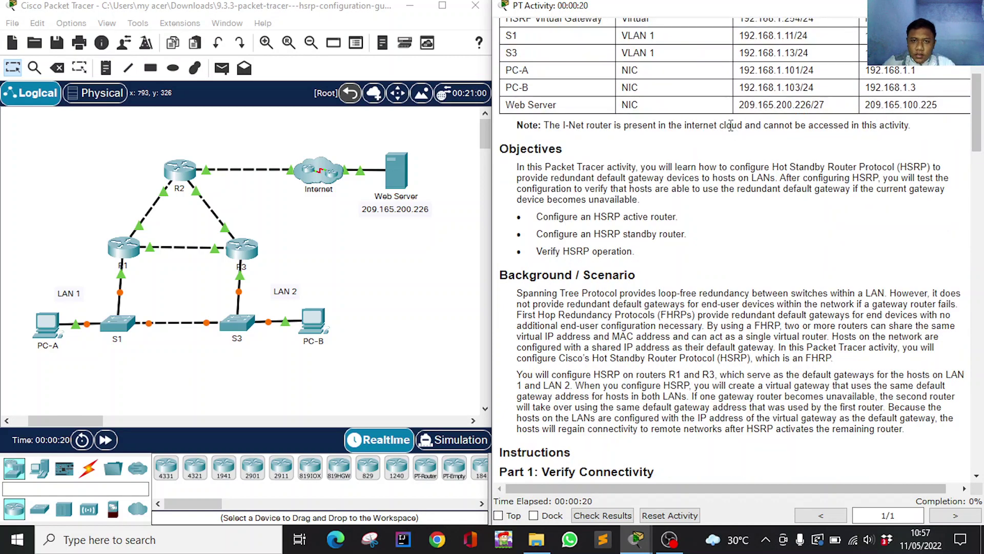
{"action": "scroll", "coordinate": [732, 125], "scroll_direction": "down", "scroll_amount": 7}
{"action": "scroll", "coordinate": [646, 118], "scroll_direction": "up", "scroll_amount": 1}
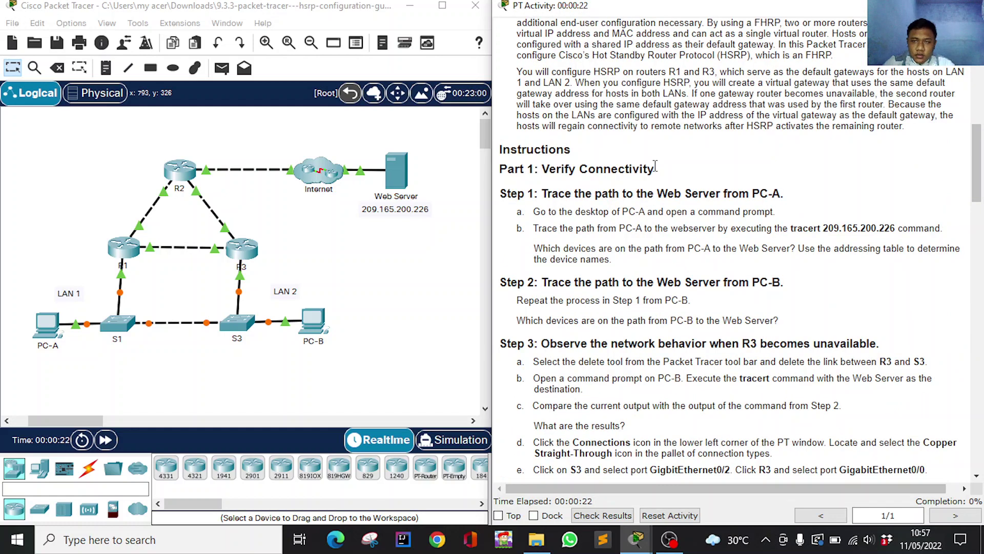
{"action": "scroll", "coordinate": [655, 166], "scroll_direction": "down", "scroll_amount": 1}
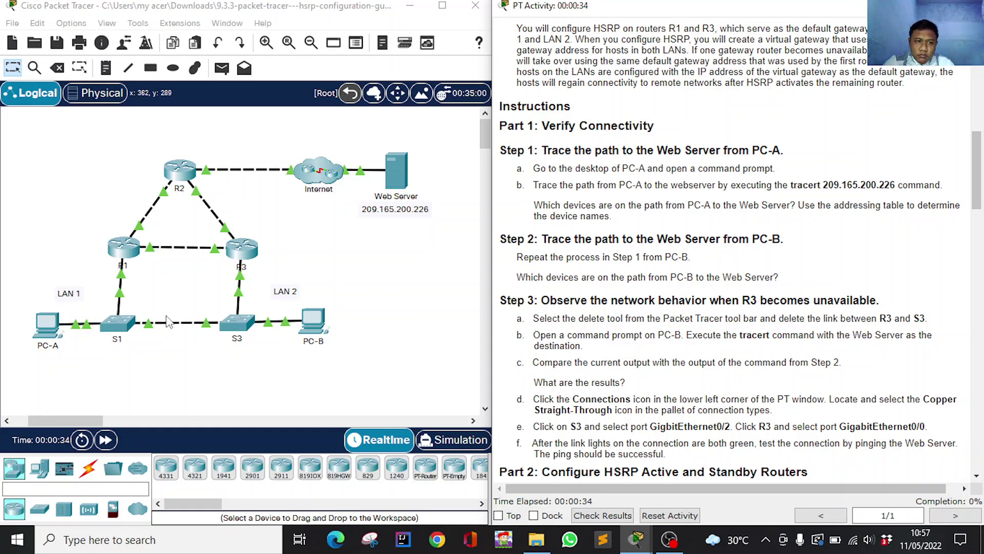
From PC-A's command prompt, run tracert 209.165.200.226 copied from the instructions.
{"action": "left_click", "coordinate": [33, 327]}
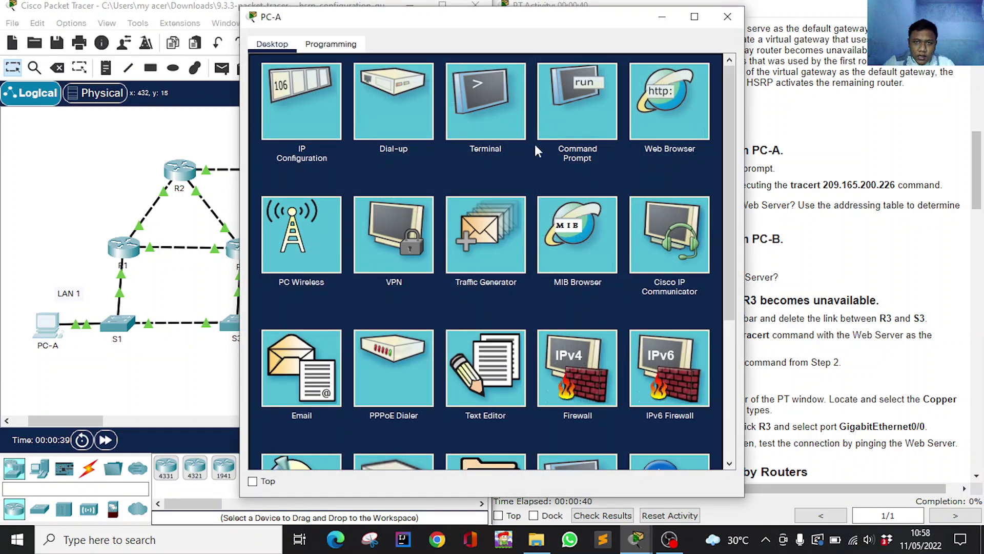
{"action": "left_click", "coordinate": [590, 83]}
{"action": "left_click_drag", "start_coordinate": [583, 23], "coordinate": [352, 34]}
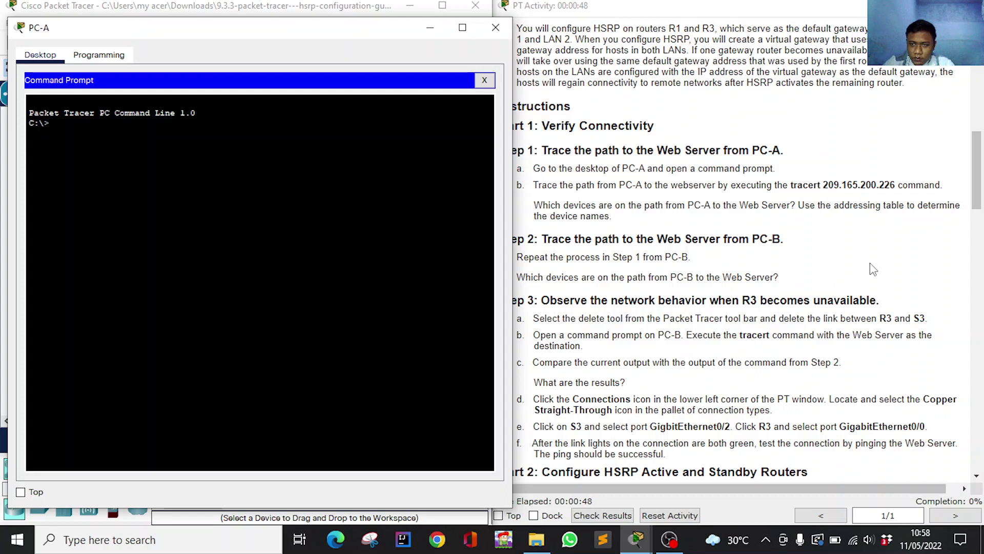
{"action": "left_click_drag", "start_coordinate": [791, 189], "coordinate": [895, 189]}
{"action": "key", "text": "super+c"}
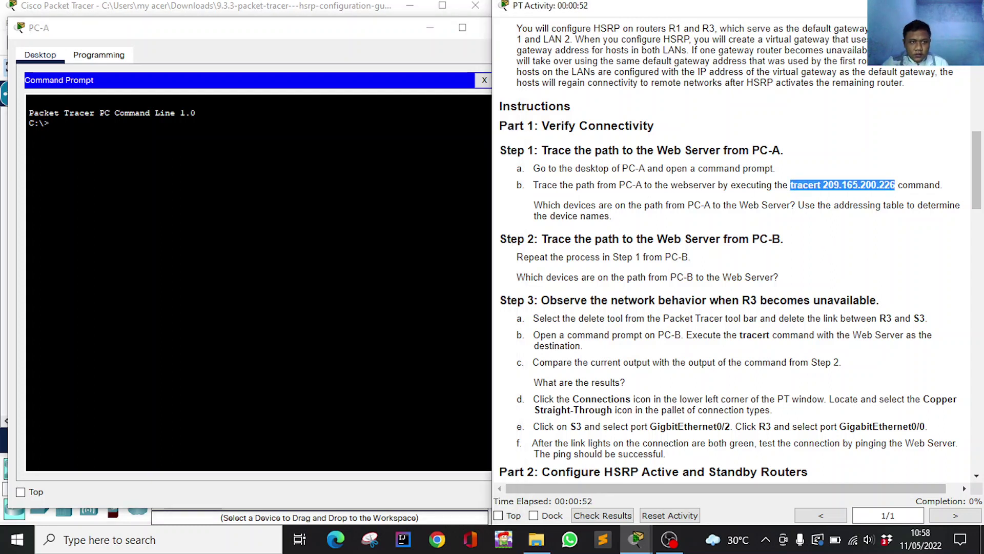
{"action": "right_click", "coordinate": [125, 135]}
{"action": "left_click", "coordinate": [150, 162]}
{"action": "key", "text": "Return"}
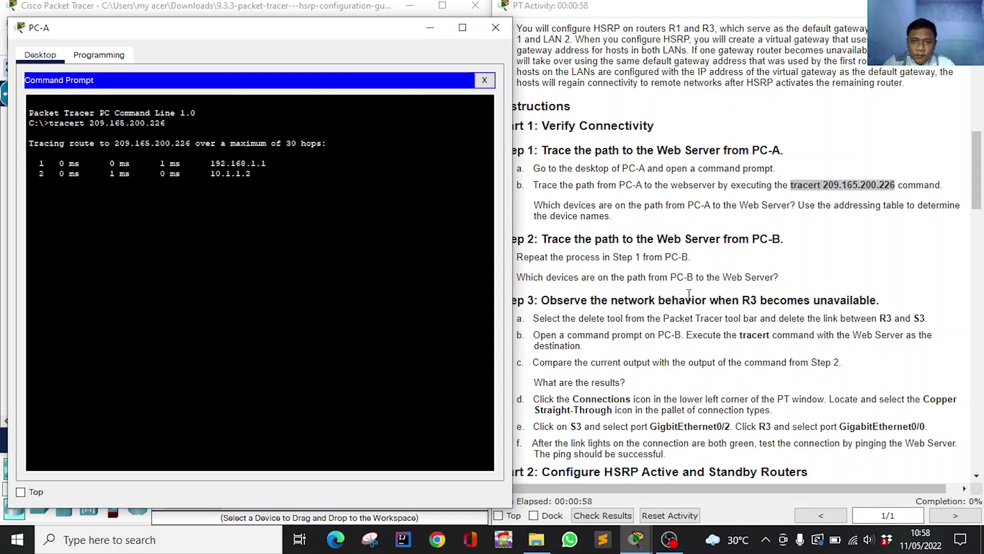
Bring the guide back to the front and scroll it to review the trace step.
{"action": "left_click", "coordinate": [702, 291]}
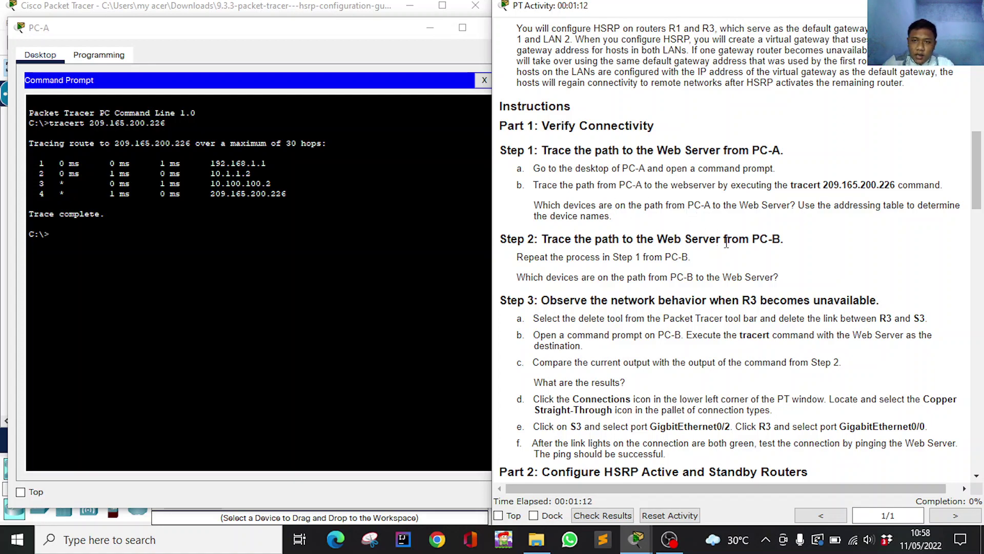
{"action": "scroll", "coordinate": [726, 243], "scroll_direction": "up", "scroll_amount": 6}
{"action": "scroll", "coordinate": [733, 251], "scroll_direction": "down", "scroll_amount": 3}
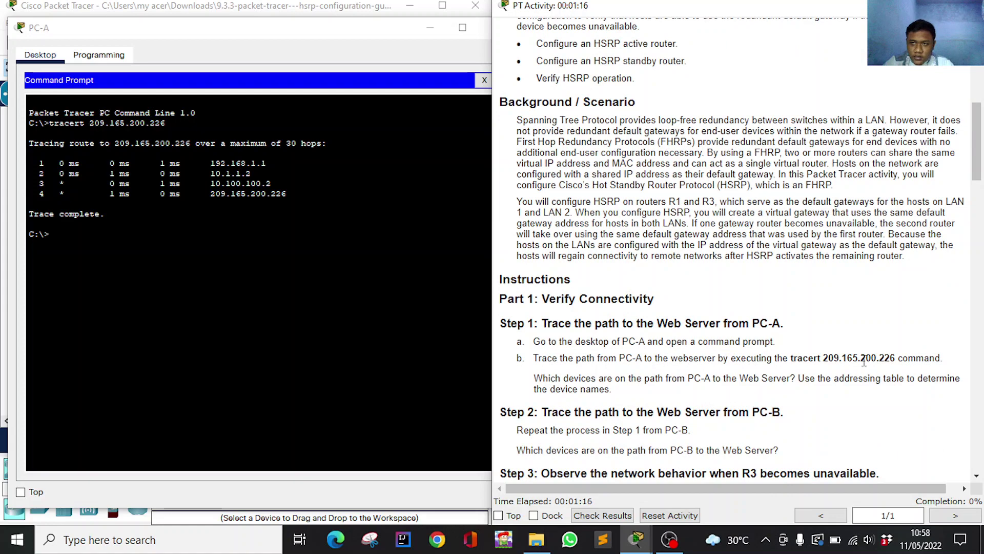
{"action": "scroll", "coordinate": [861, 359], "scroll_direction": "up", "scroll_amount": 6}
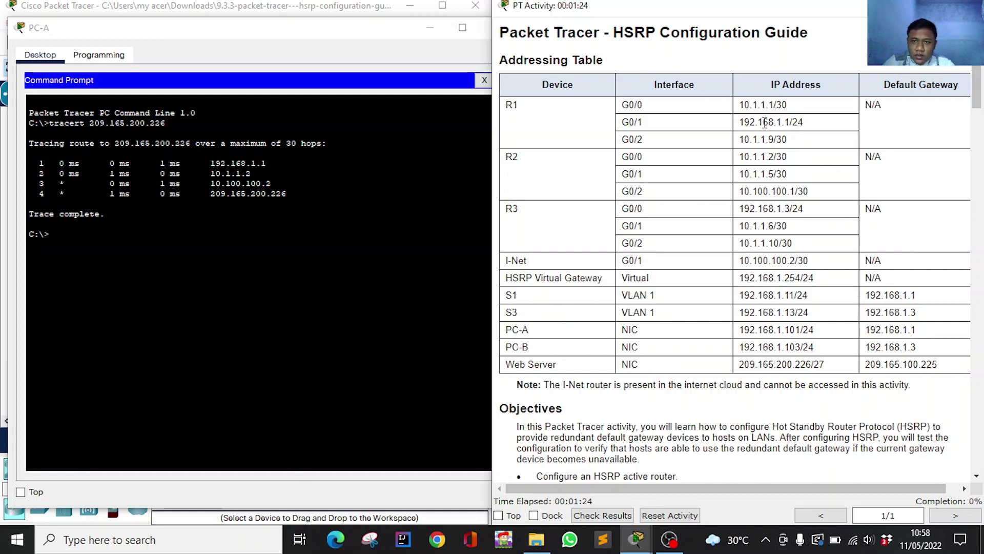
Compare trace hops 192.168.1.1 and 10.1.1.2 with R1 G0/1 and R2 G0/0 in the addressing table.
{"action": "left_click_drag", "start_coordinate": [739, 122], "coordinate": [806, 122]}
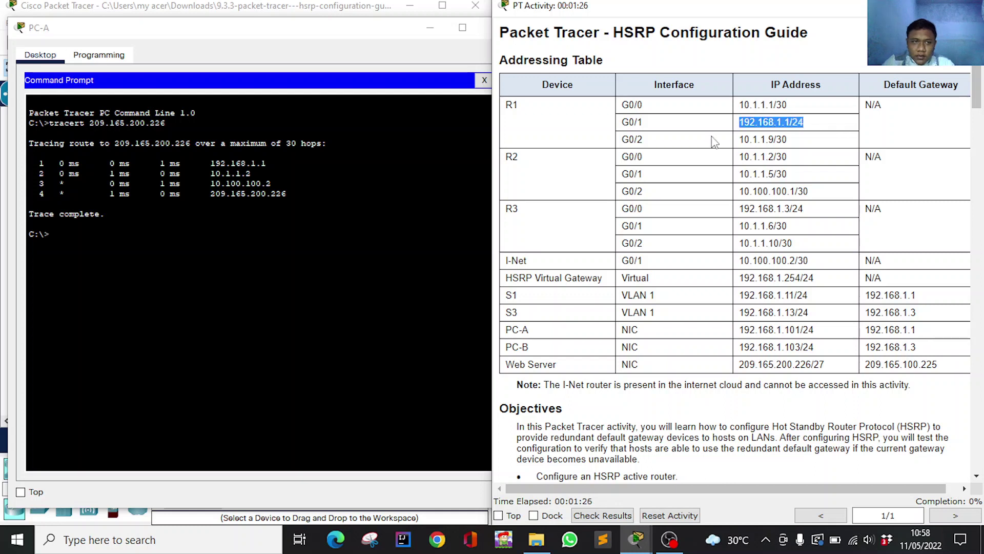
{"action": "left_click", "coordinate": [744, 136]}
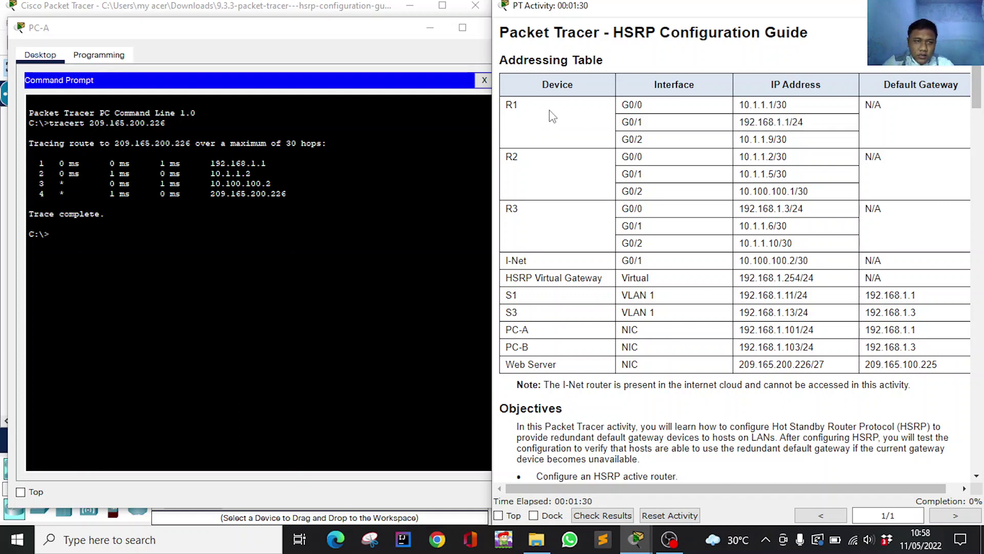
{"action": "left_click_drag", "start_coordinate": [206, 173], "coordinate": [251, 173]}
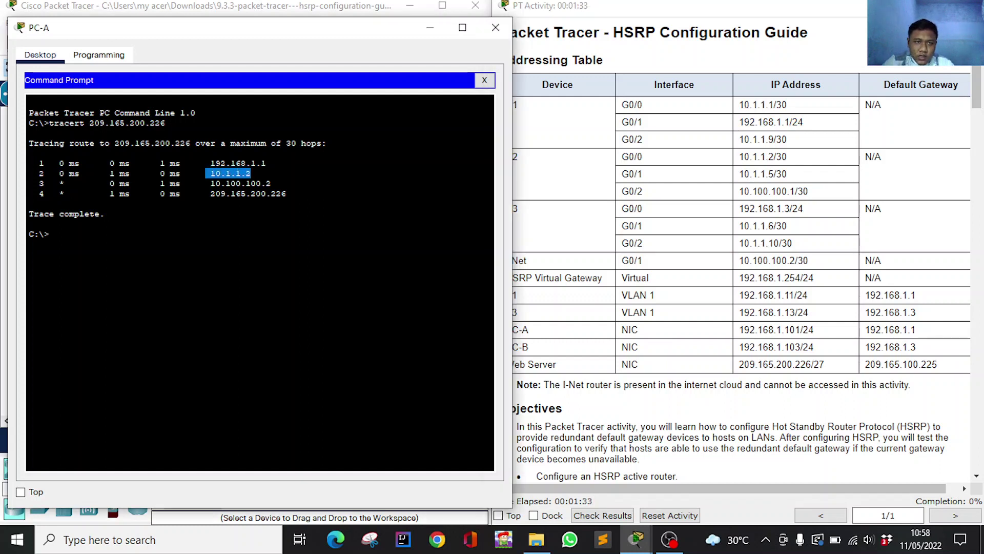
{"action": "left_click", "coordinate": [788, 188]}
{"action": "left_click_drag", "start_coordinate": [738, 157], "coordinate": [789, 156]}
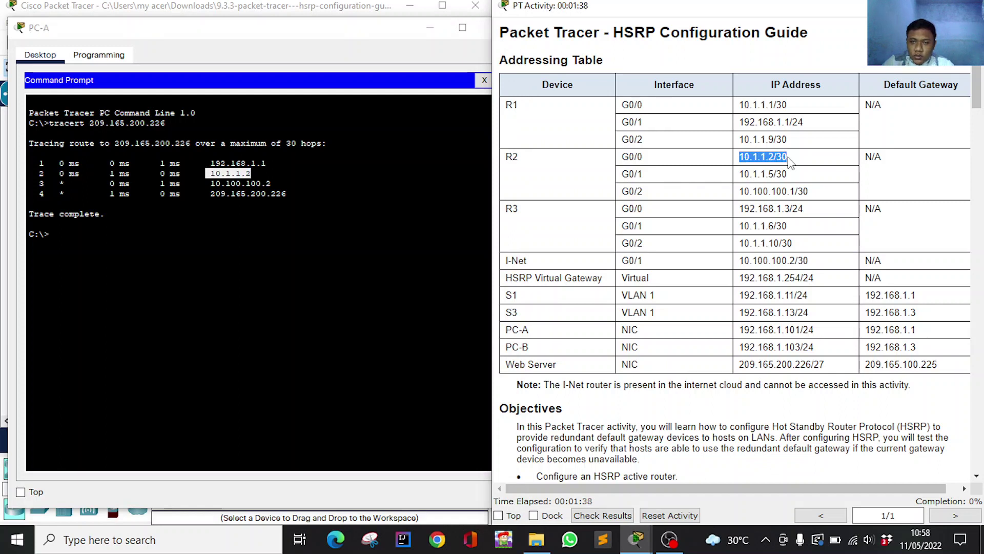
{"action": "left_click", "coordinate": [761, 176]}
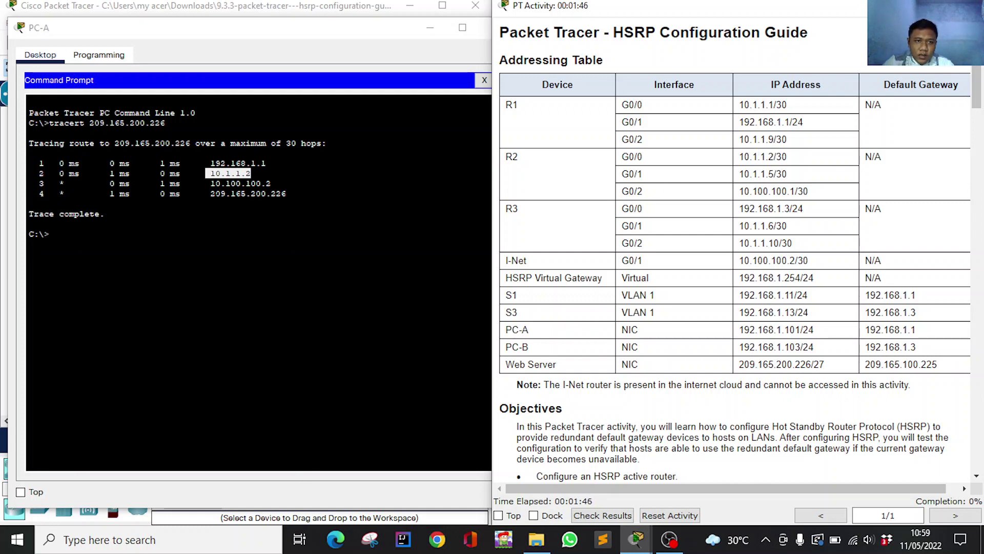
Match the 10.100.100.2 and 209.165.200.226 hops to the table, then close PC-A's window.
{"action": "left_click_drag", "start_coordinate": [210, 183], "coordinate": [262, 183]}
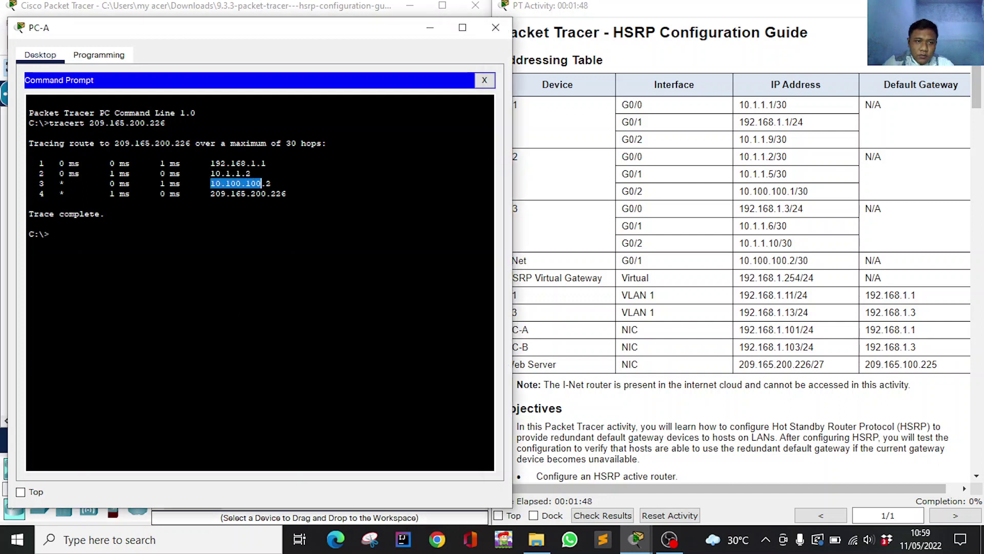
{"action": "left_click", "coordinate": [713, 249]}
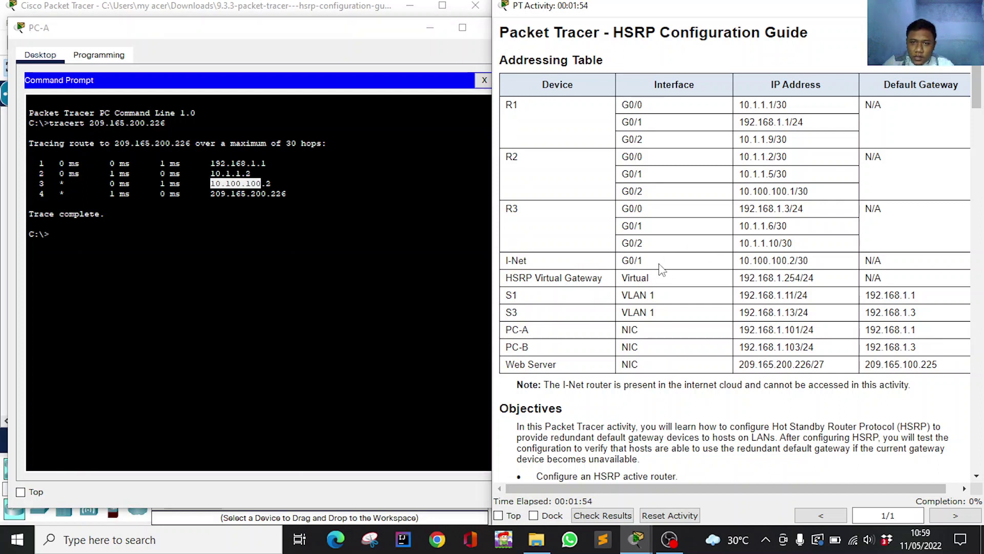
{"action": "triple_click", "coordinate": [744, 260]}
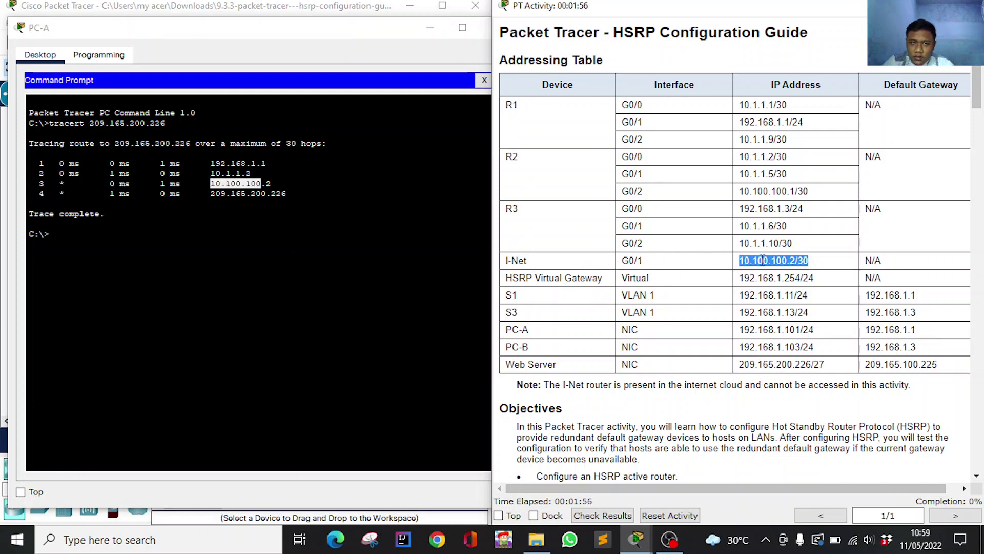
{"action": "left_click", "coordinate": [29, 203]}
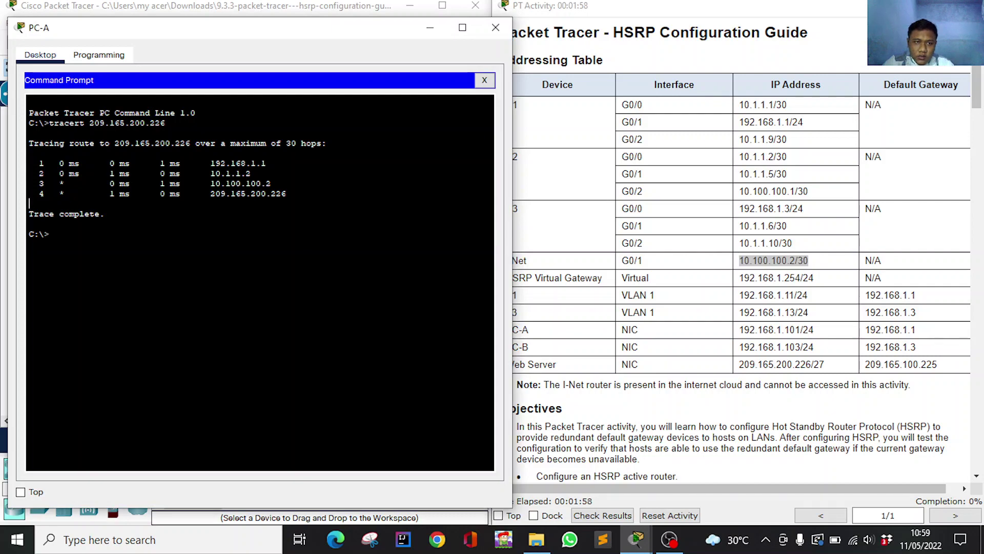
{"action": "scroll", "coordinate": [674, 248], "scroll_direction": "down", "scroll_amount": 7}
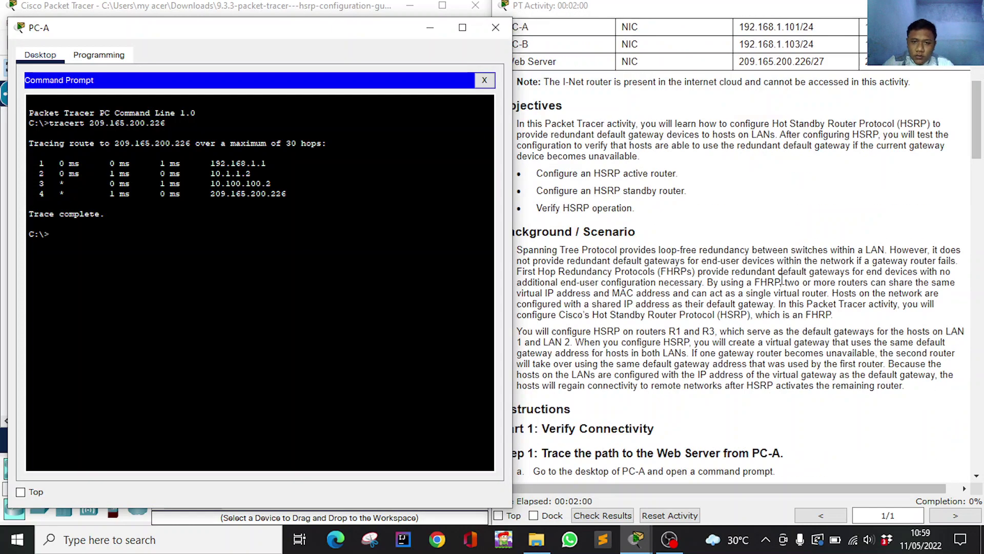
{"action": "scroll", "coordinate": [782, 278], "scroll_direction": "up", "scroll_amount": 5}
{"action": "left_click", "coordinate": [705, 281]}
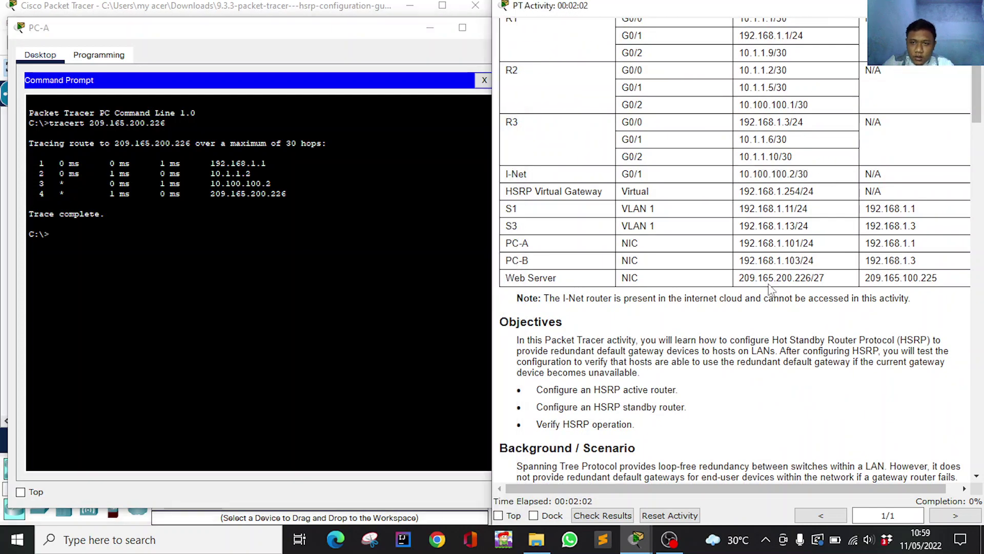
{"action": "left_click_drag", "start_coordinate": [739, 278], "coordinate": [814, 280]}
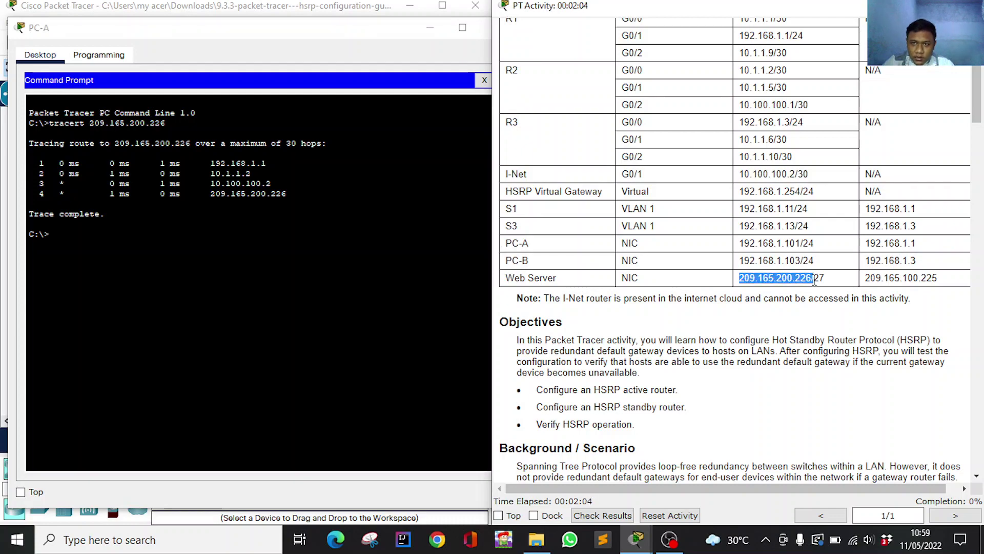
{"action": "scroll", "coordinate": [778, 274], "scroll_direction": "up", "scroll_amount": 2}
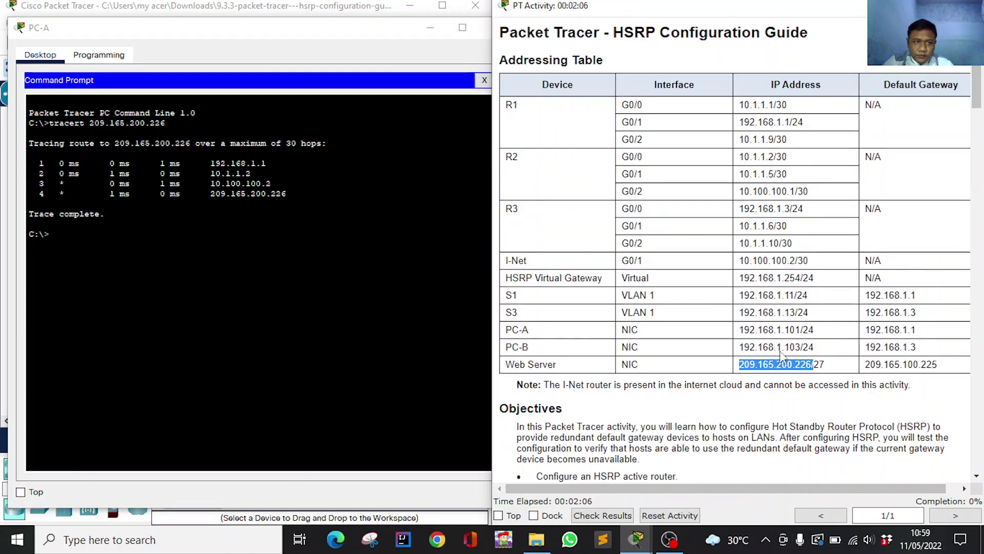
{"action": "scroll", "coordinate": [848, 247], "scroll_direction": "down", "scroll_amount": 15}
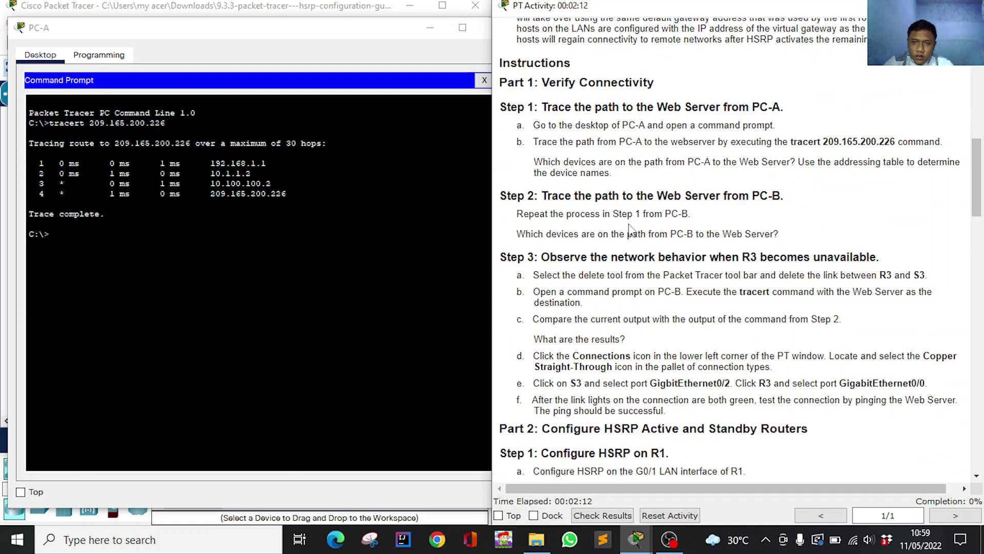
{"action": "left_click", "coordinate": [430, 28]}
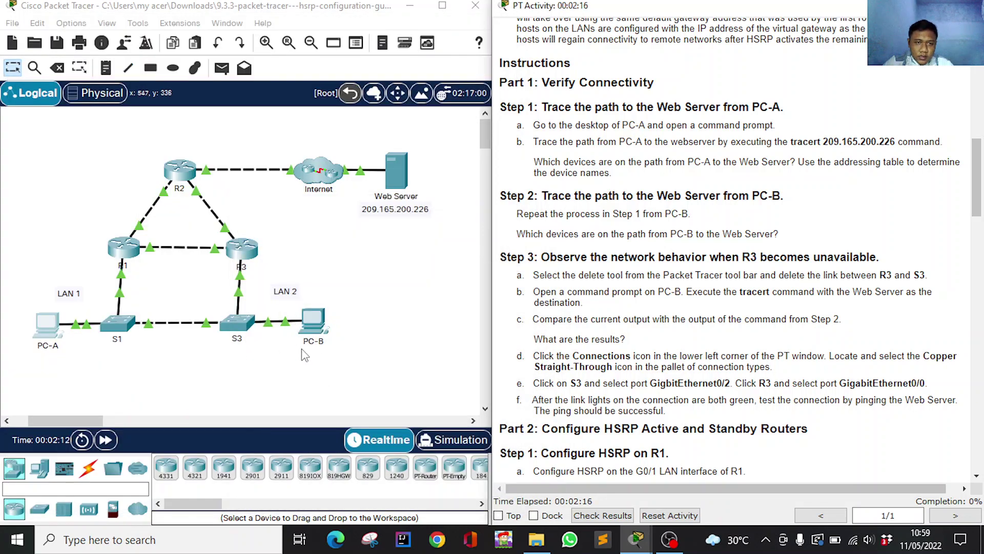
Open PC-B, check its IP configuration, and place its command prompt beside the guide.
{"action": "left_click", "coordinate": [308, 322]}
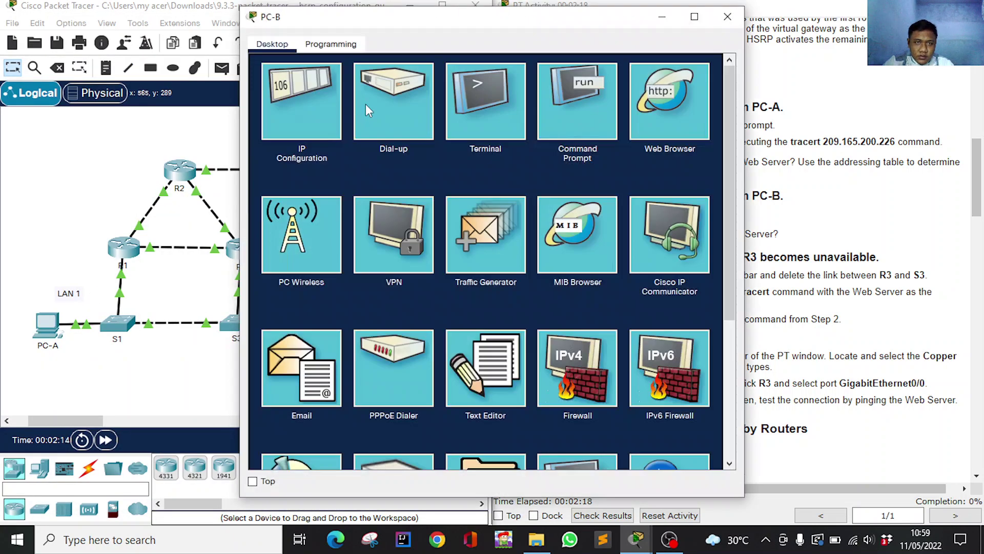
{"action": "left_click", "coordinate": [303, 85]}
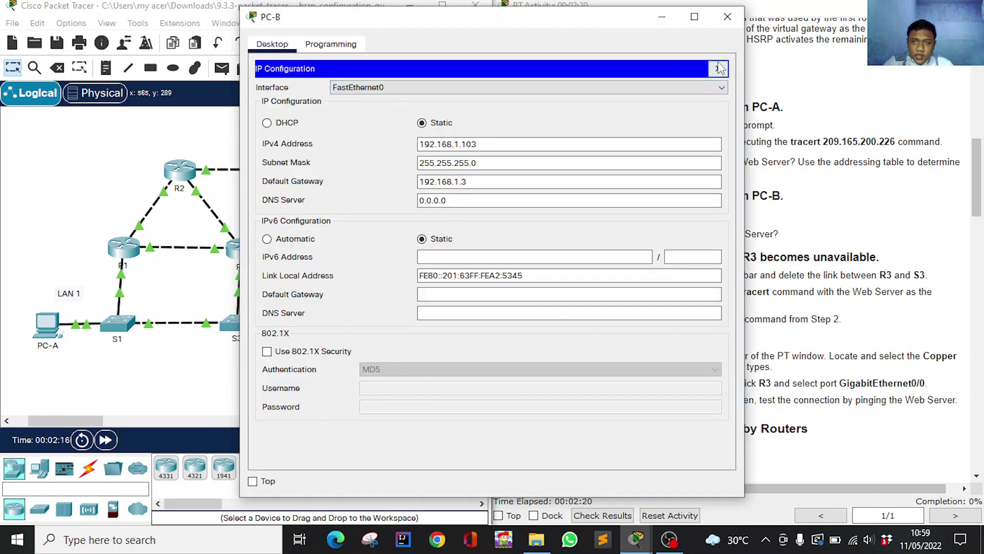
{"action": "left_click", "coordinate": [717, 67]}
{"action": "left_click", "coordinate": [570, 113]}
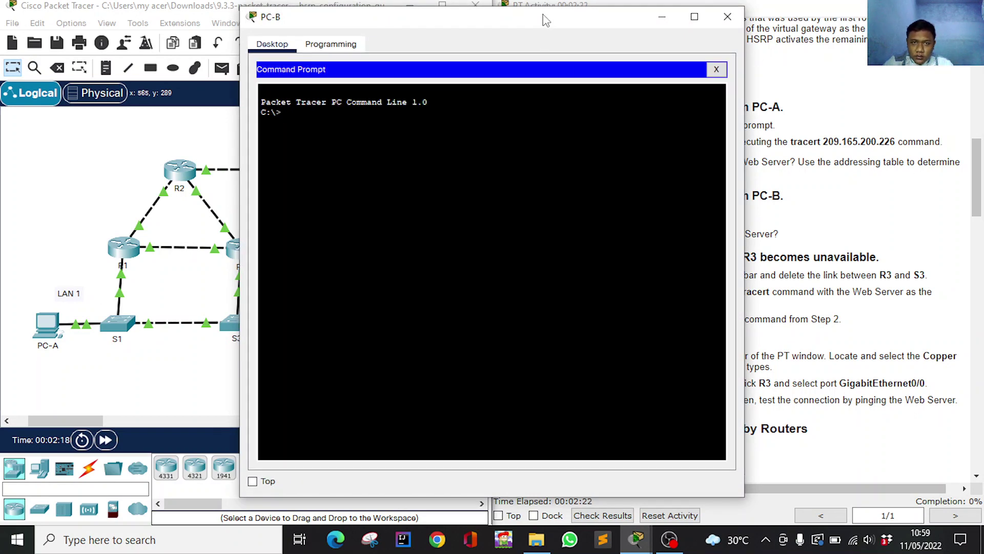
{"action": "left_click_drag", "start_coordinate": [545, 20], "coordinate": [331, 26]}
Run tracert 209.165.200.226 from PC-B and scroll the guide while it runs.
{"action": "right_click", "coordinate": [222, 122]}
{"action": "left_click", "coordinate": [240, 146]}
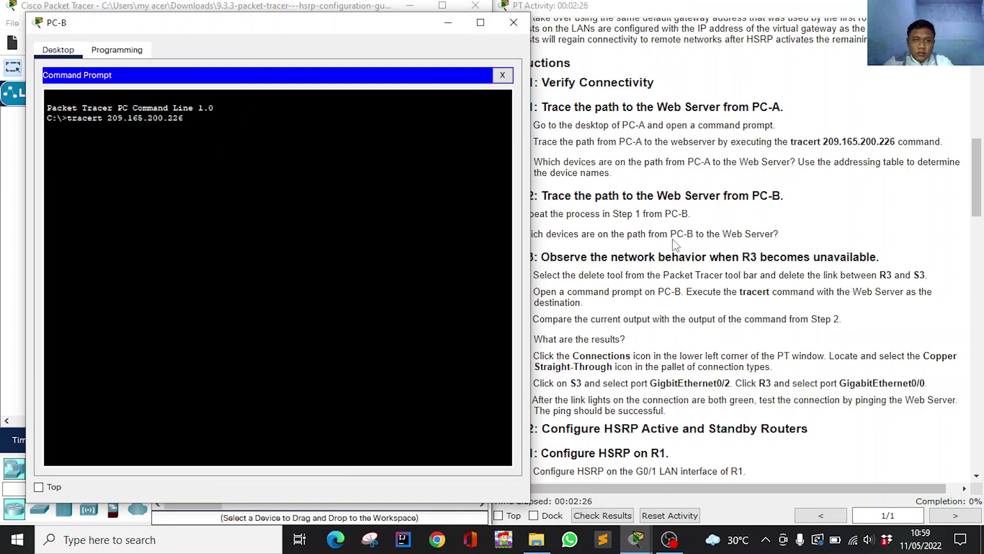
{"action": "key", "text": "Return"}
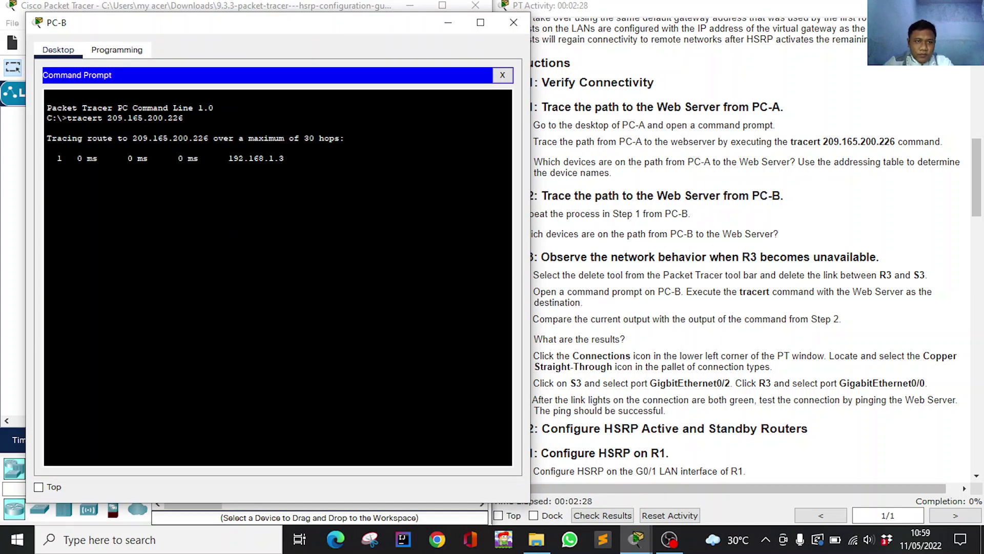
{"action": "left_click", "coordinate": [776, 293]}
{"action": "scroll", "coordinate": [737, 246], "scroll_direction": "down", "scroll_amount": 3}
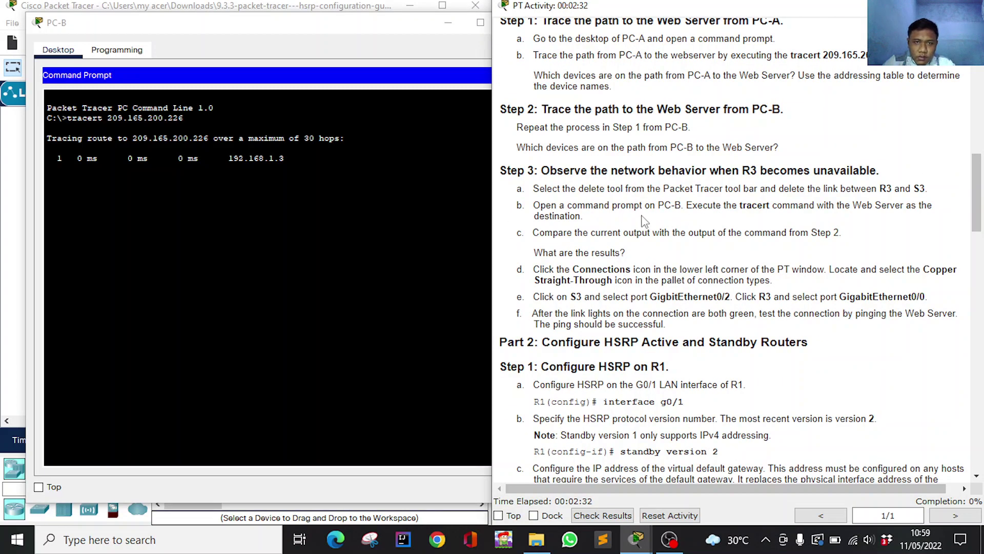
{"action": "scroll", "coordinate": [645, 225], "scroll_direction": "down", "scroll_amount": 4}
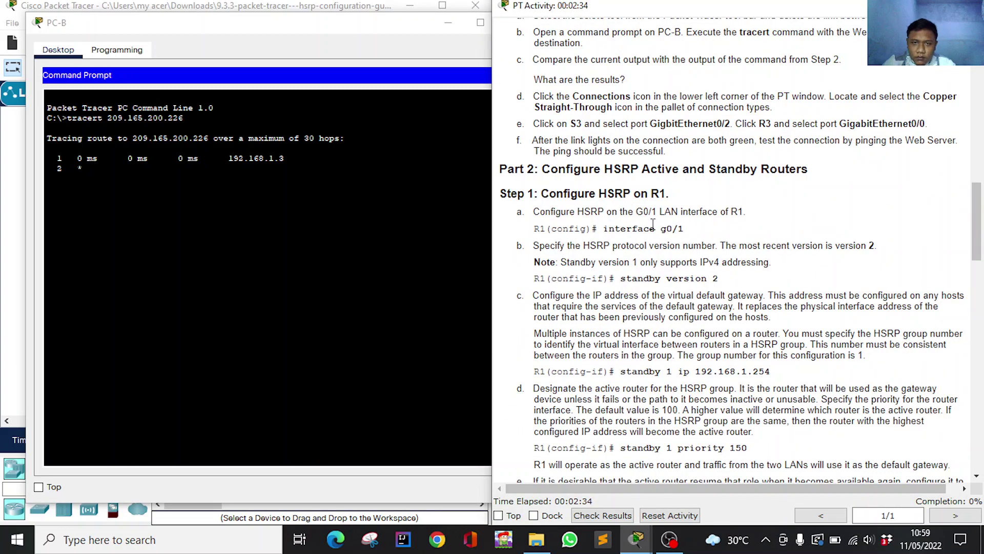
{"action": "scroll", "coordinate": [653, 224], "scroll_direction": "up", "scroll_amount": 15}
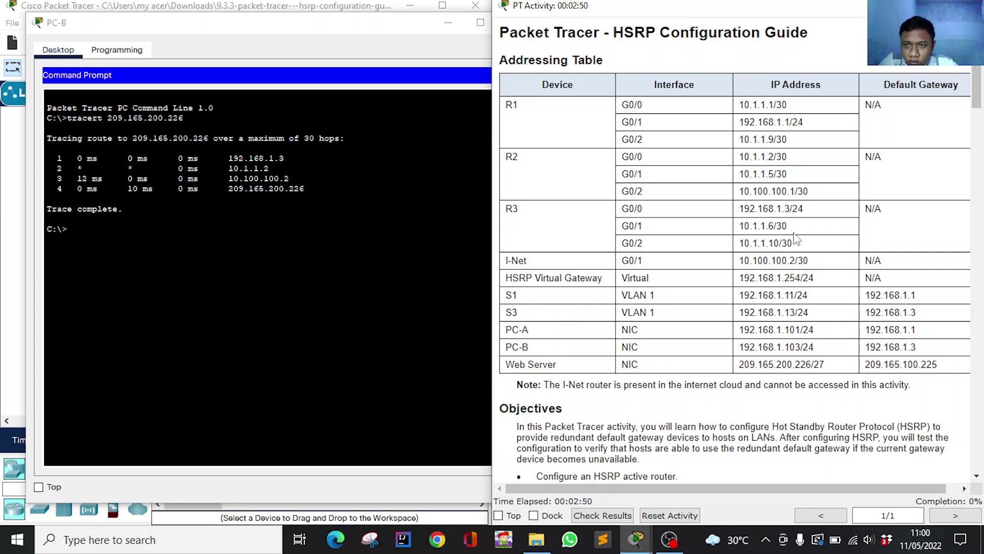
{"action": "scroll", "coordinate": [749, 205], "scroll_direction": "down", "scroll_amount": 3}
{"action": "scroll", "coordinate": [748, 205], "scroll_direction": "up", "scroll_amount": 3}
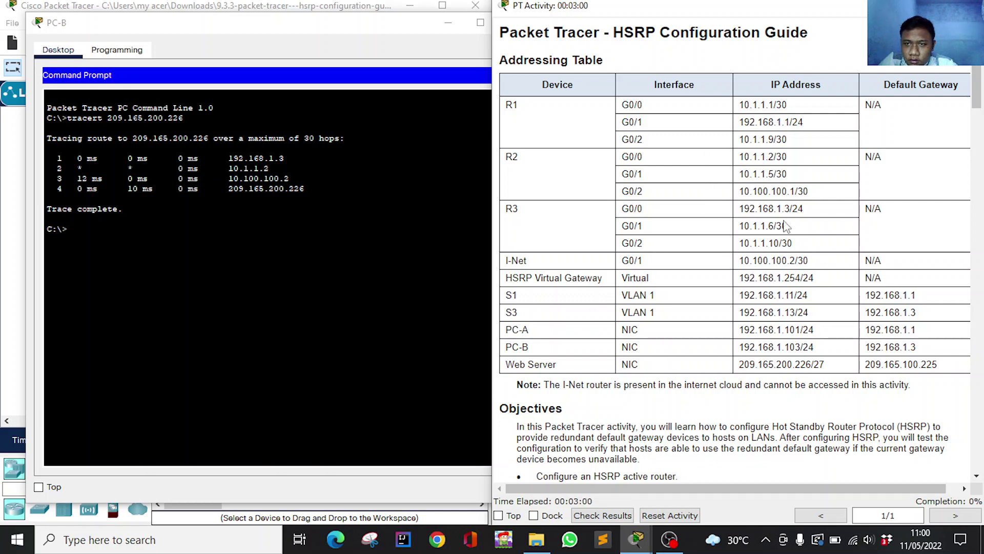
{"action": "scroll", "coordinate": [784, 243], "scroll_direction": "down", "scroll_amount": 3}
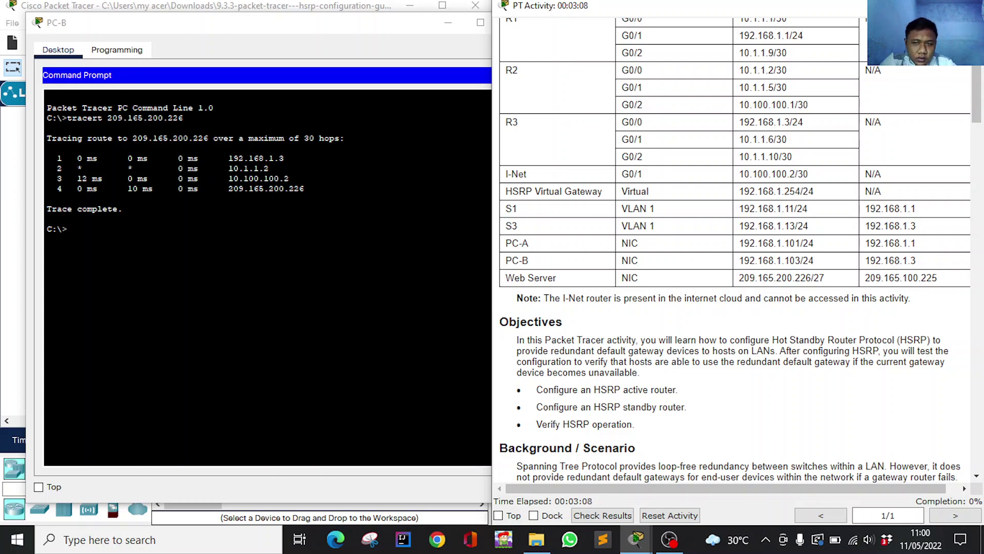
{"action": "scroll", "coordinate": [766, 290], "scroll_direction": "up", "scroll_amount": 1}
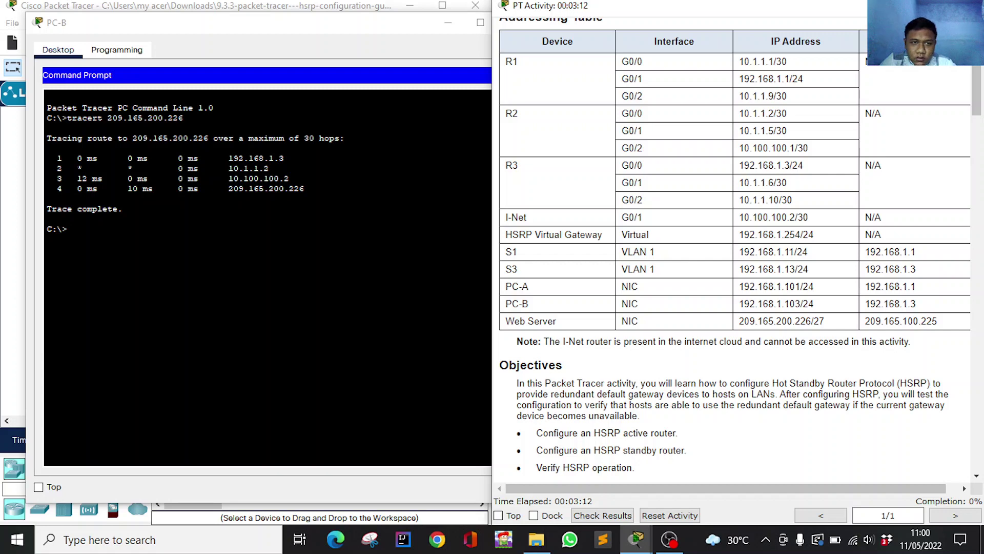
{"action": "scroll", "coordinate": [788, 160], "scroll_direction": "up", "scroll_amount": 1}
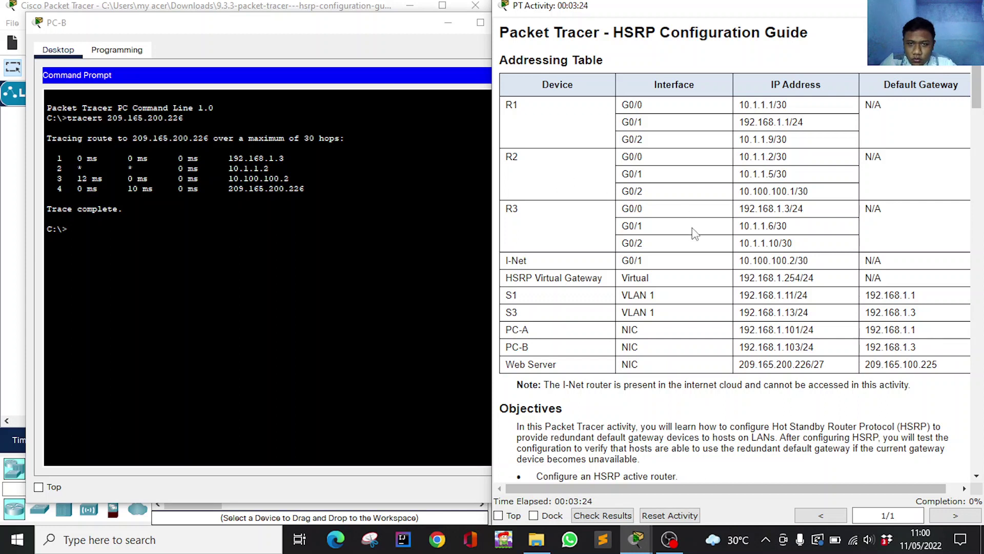
{"action": "left_click_drag", "start_coordinate": [739, 261], "coordinate": [763, 260]}
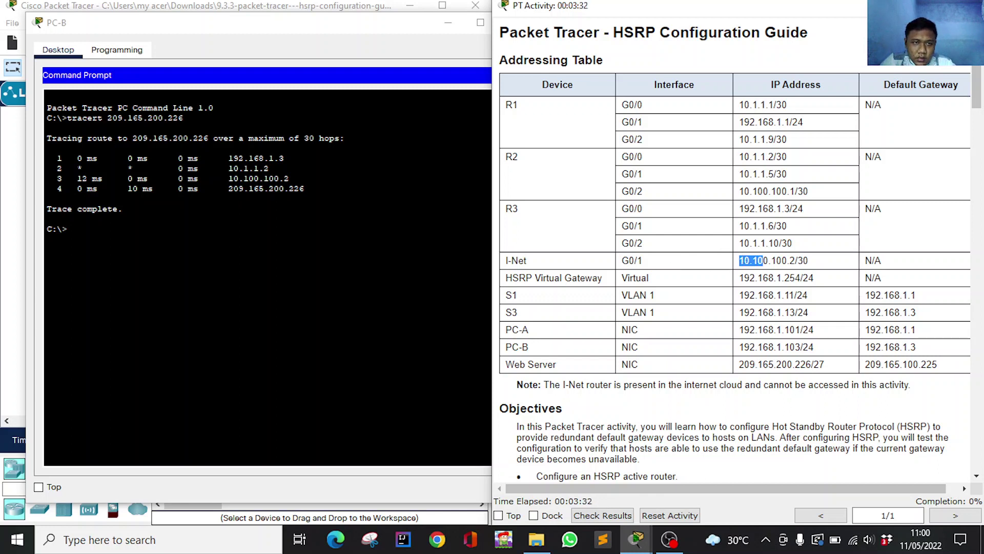
{"action": "scroll", "coordinate": [810, 287], "scroll_direction": "down", "scroll_amount": 3}
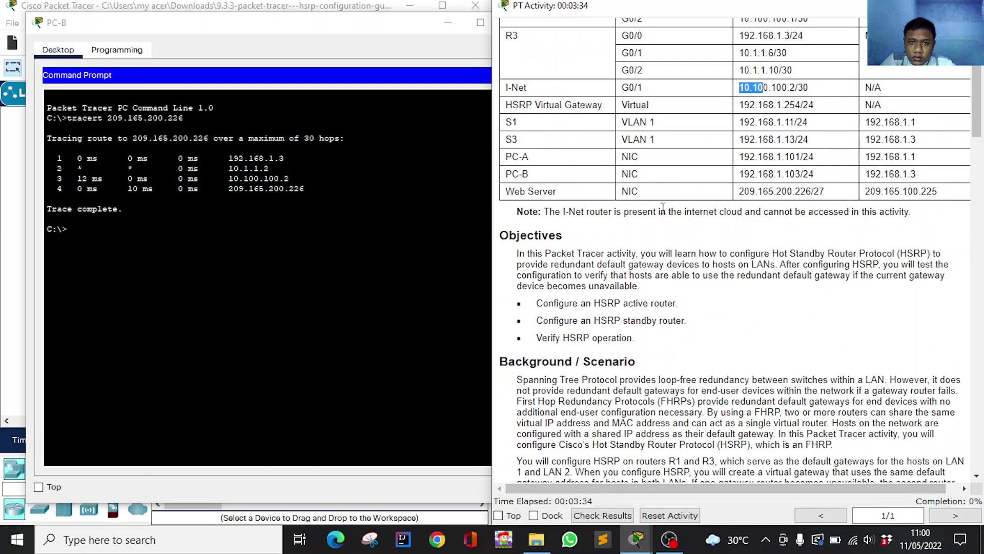
Check PC-B's hops against R2 G0/0 and I-Net 10.100.100.2 in the table, then put PC-B's window away.
{"action": "left_click", "coordinate": [718, 207]}
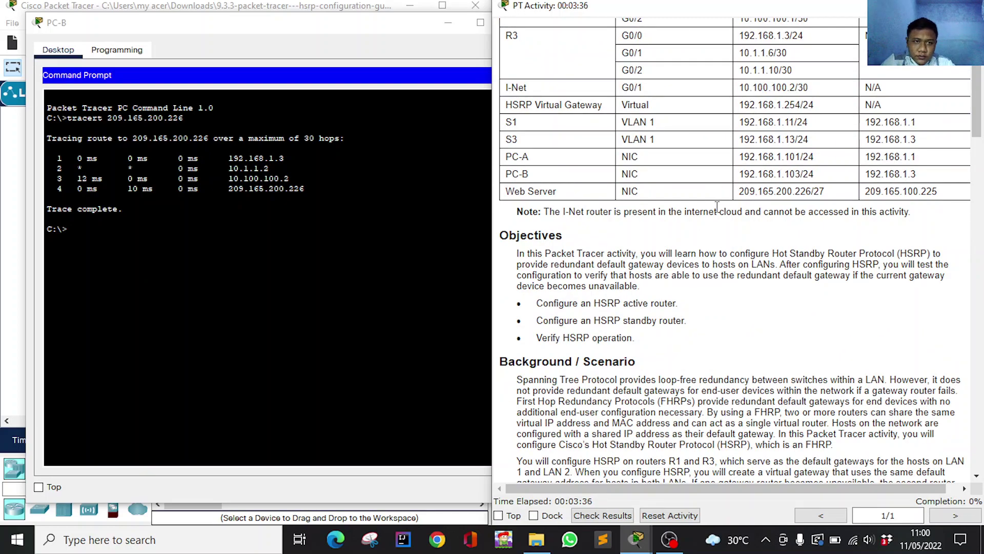
{"action": "scroll", "coordinate": [650, 255], "scroll_direction": "down", "scroll_amount": 12}
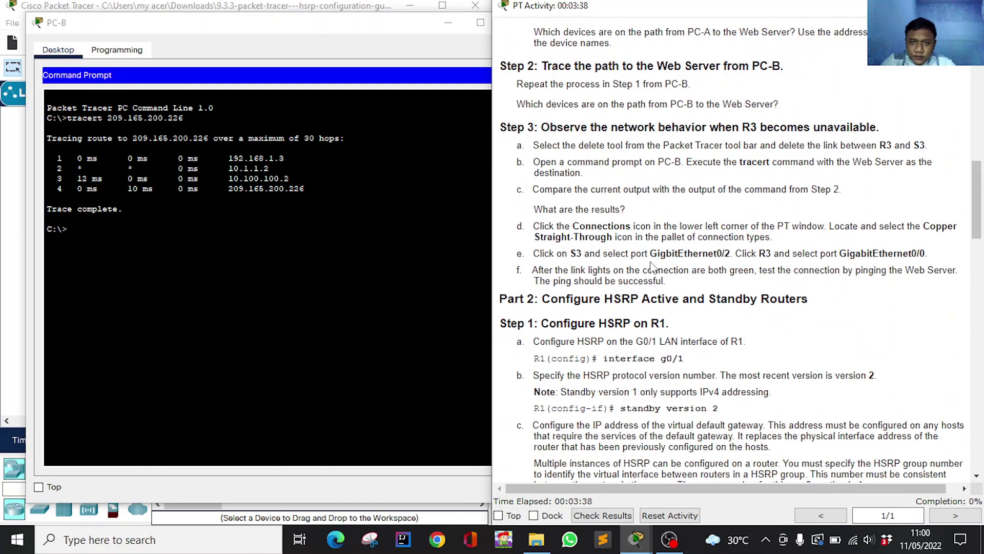
{"action": "scroll", "coordinate": [650, 265], "scroll_direction": "up", "scroll_amount": 1}
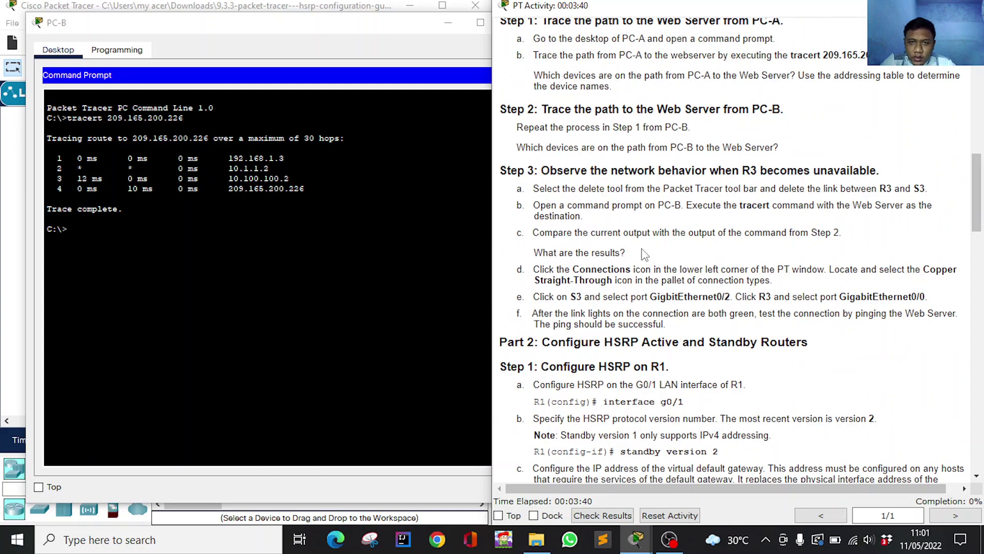
{"action": "scroll", "coordinate": [644, 255], "scroll_direction": "up", "scroll_amount": 1}
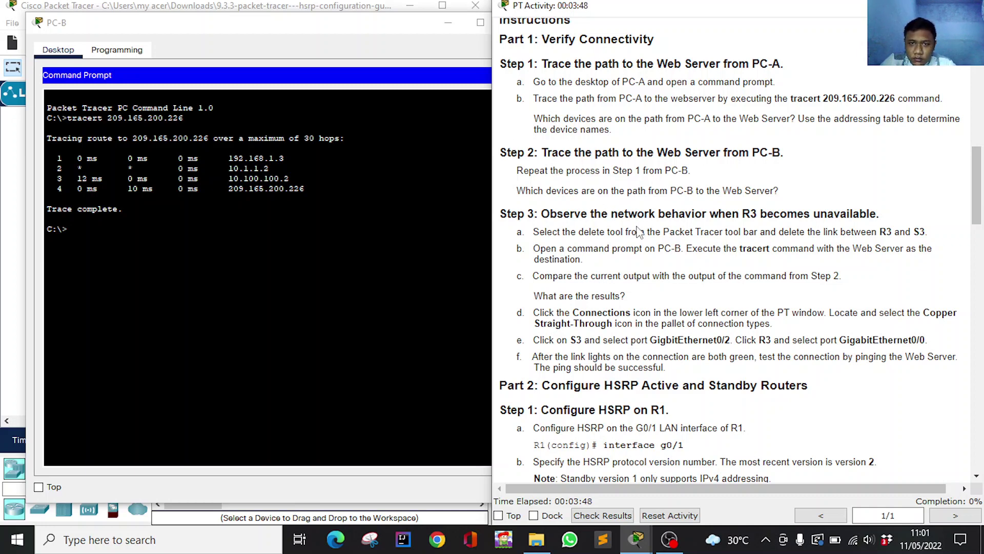
{"action": "scroll", "coordinate": [626, 228], "scroll_direction": "up", "scroll_amount": 1}
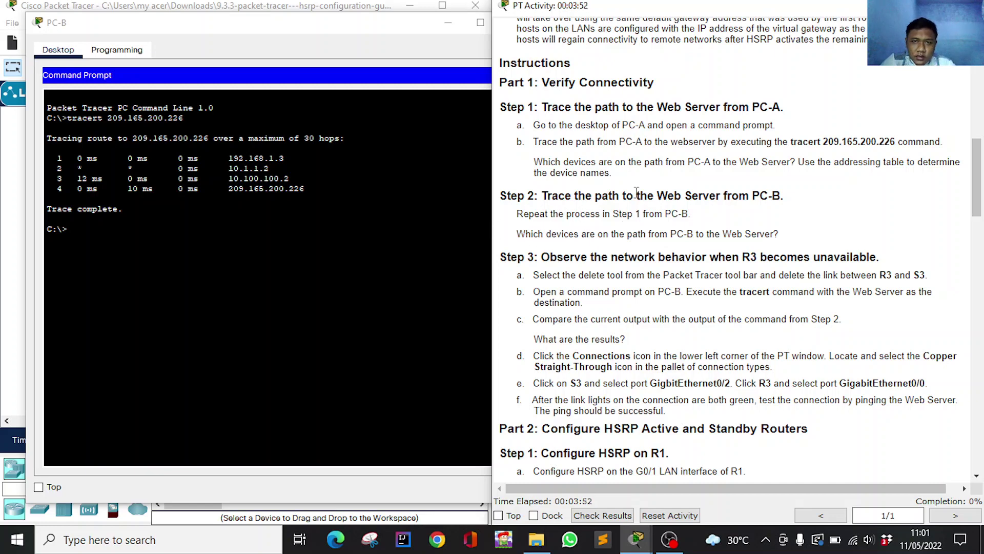
{"action": "scroll", "coordinate": [724, 252], "scroll_direction": "up", "scroll_amount": 15}
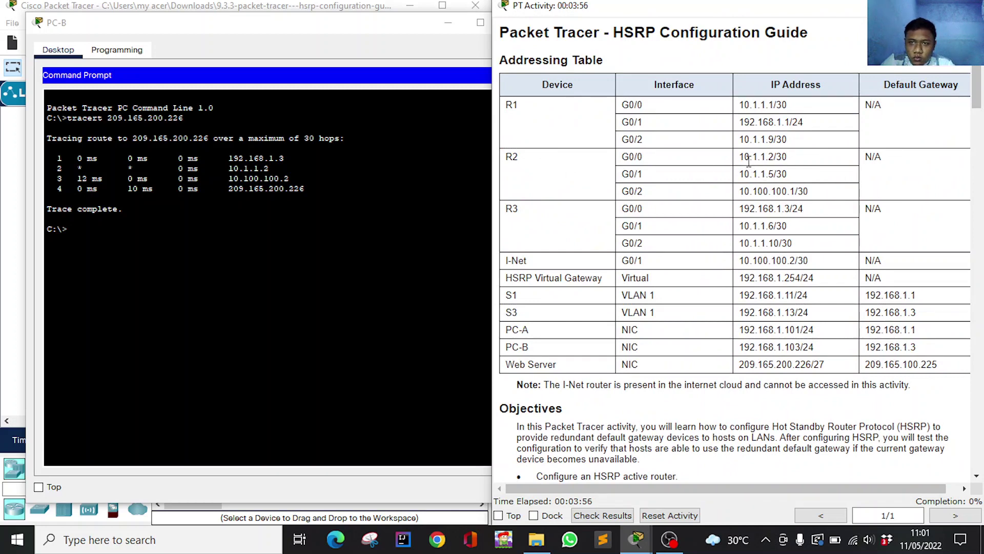
{"action": "left_click_drag", "start_coordinate": [744, 157], "coordinate": [788, 157]}
{"action": "left_click_drag", "start_coordinate": [745, 261], "coordinate": [796, 261]}
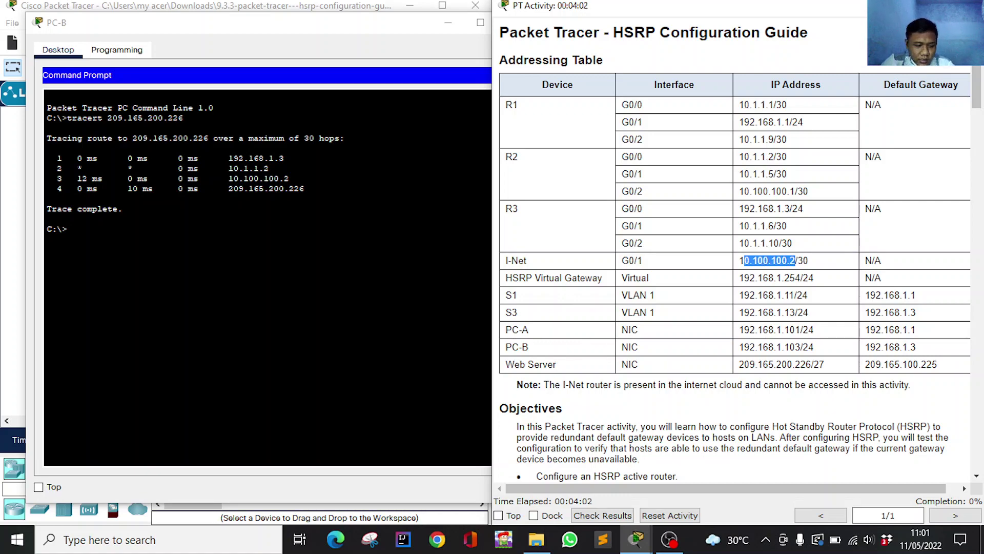
{"action": "scroll", "coordinate": [636, 292], "scroll_direction": "down", "scroll_amount": 8}
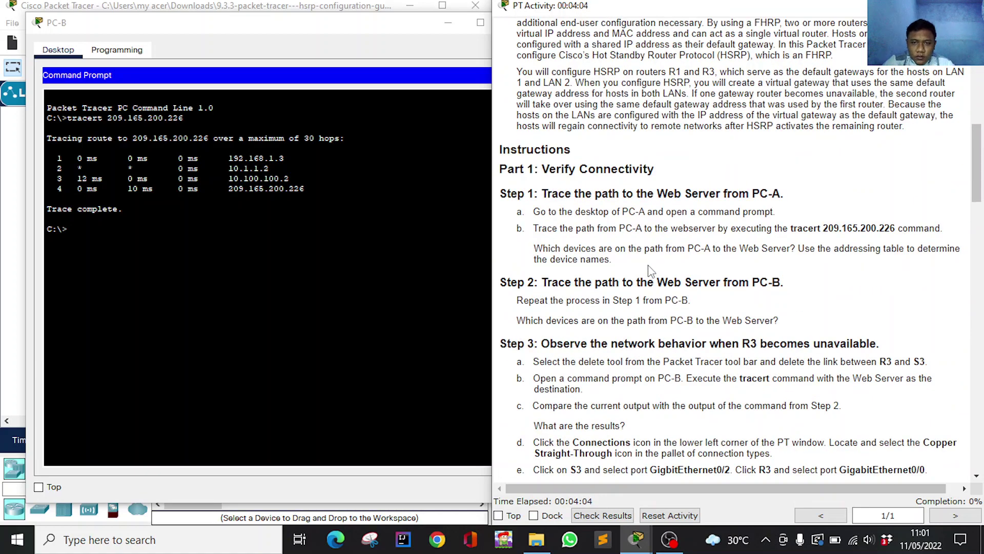
{"action": "scroll", "coordinate": [650, 271], "scroll_direction": "down", "scroll_amount": 3}
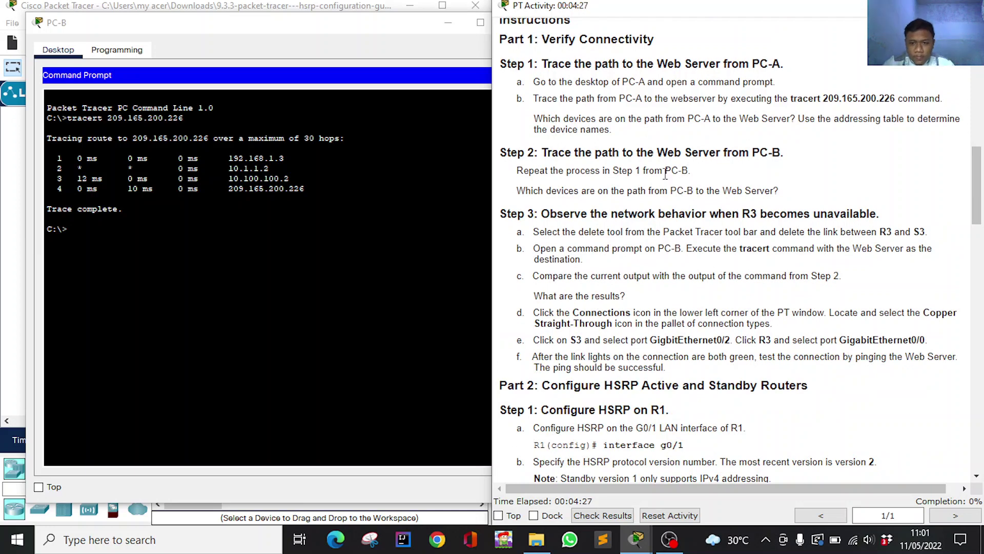
{"action": "left_click", "coordinate": [441, 23]}
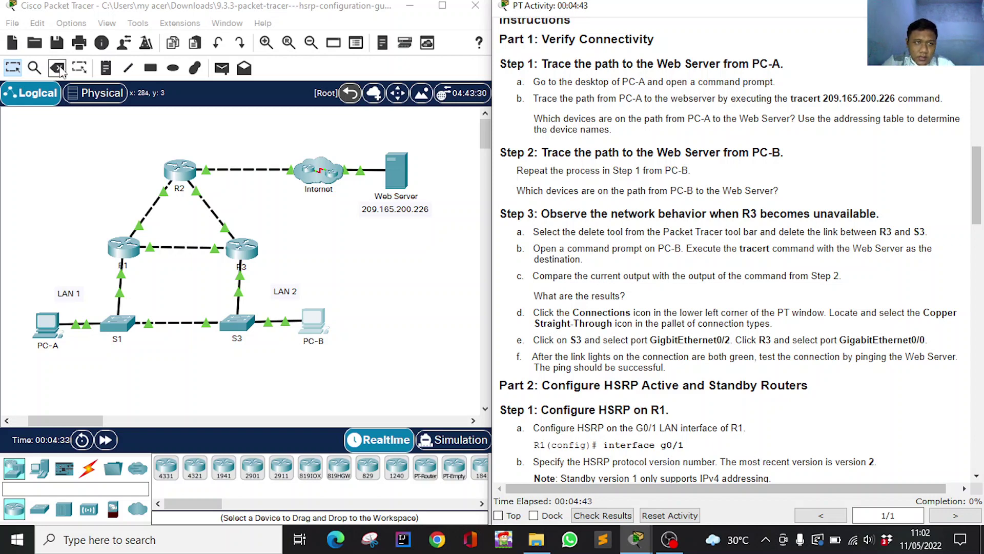
Delete the R3–S3 cable, keeping PC-B after an accidental delete prompt, and return to the Select tool.
{"action": "left_click", "coordinate": [57, 68]}
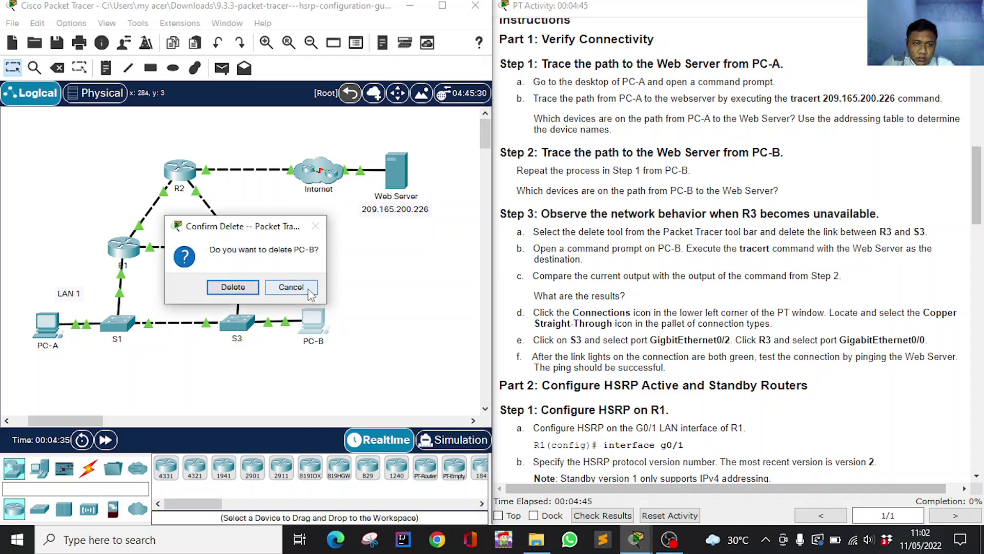
{"action": "left_click", "coordinate": [288, 286]}
{"action": "left_click", "coordinate": [58, 68]}
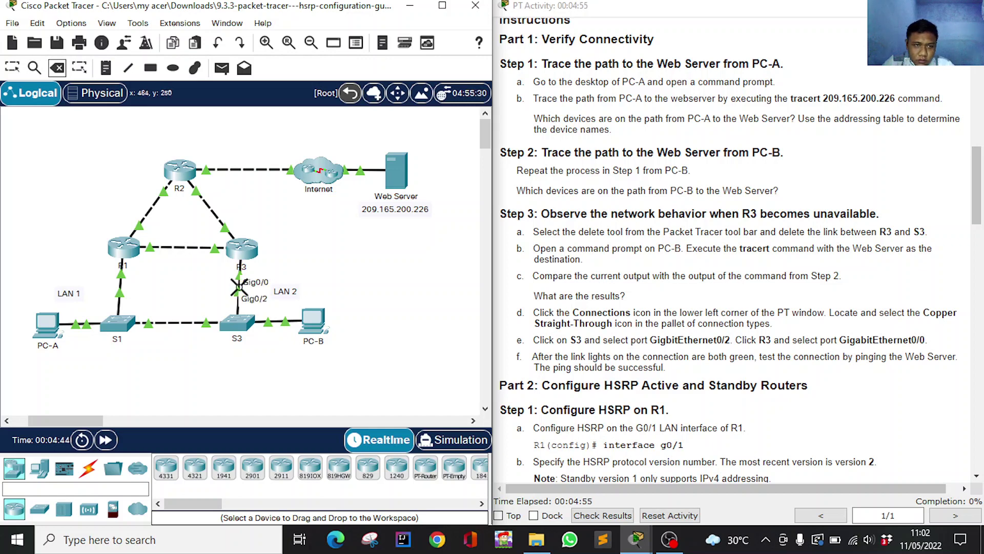
{"action": "left_click", "coordinate": [237, 287]}
{"action": "left_click", "coordinate": [13, 72]}
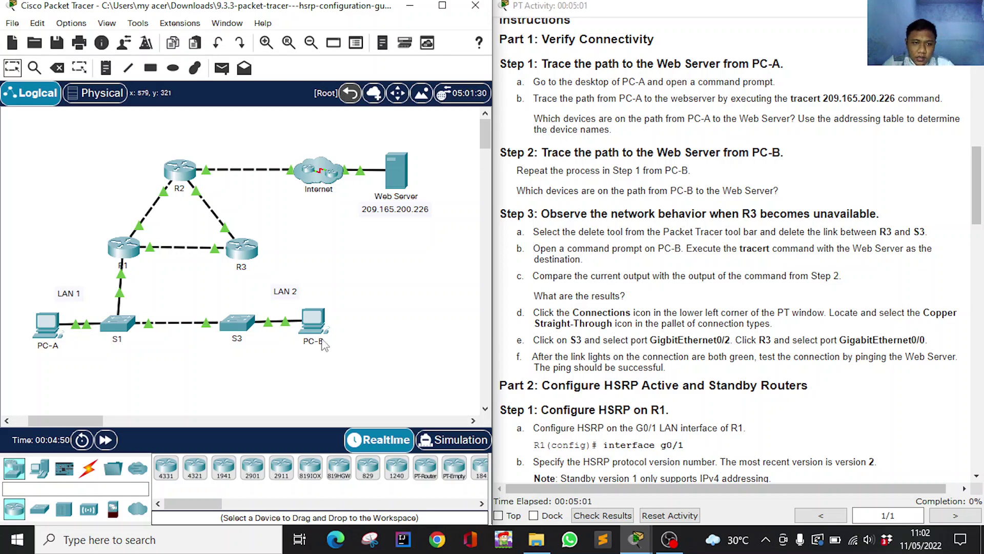
{"action": "left_click", "coordinate": [317, 322]}
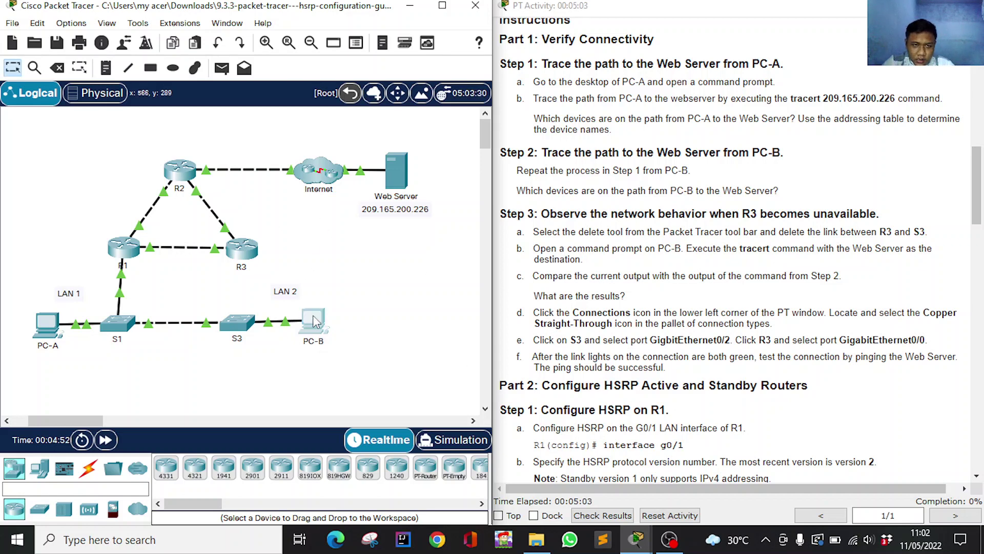
Rerun tracert 209.165.200.226 on PC-B, stop it with Ctrl+C once hops time out, and close PC-B.
{"action": "key", "text": "Up"}
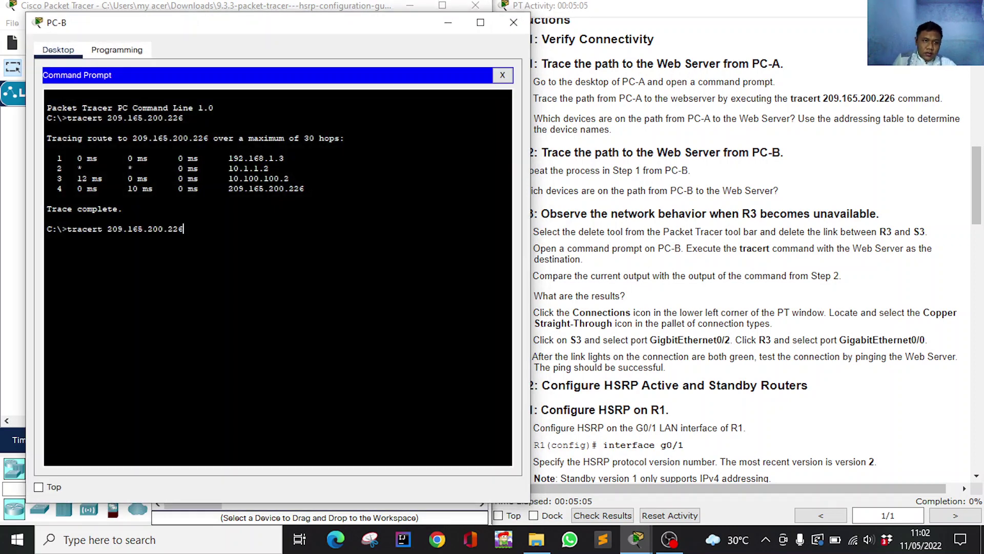
{"action": "key", "text": "Return"}
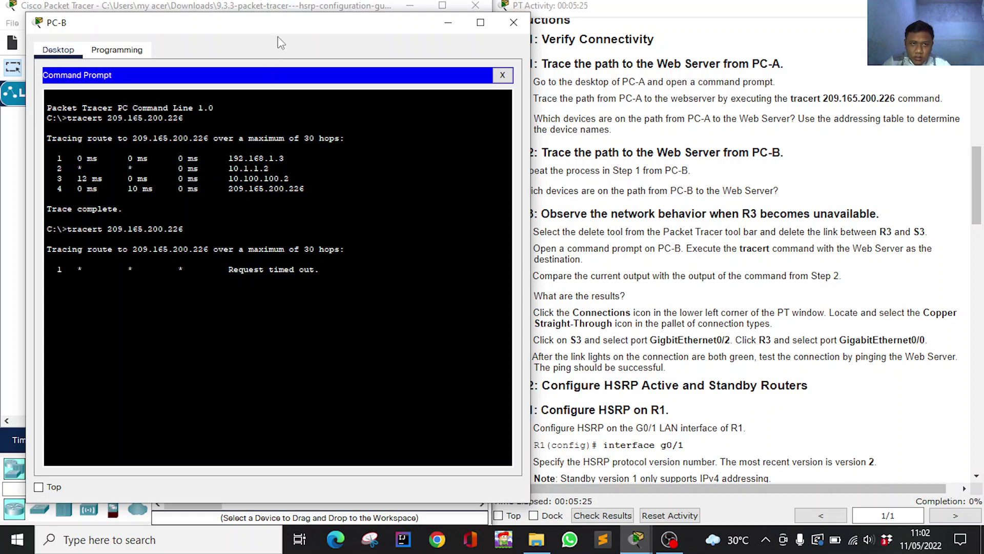
{"action": "left_click_drag", "start_coordinate": [280, 25], "coordinate": [234, 21]}
{"action": "left_click", "coordinate": [701, 304]}
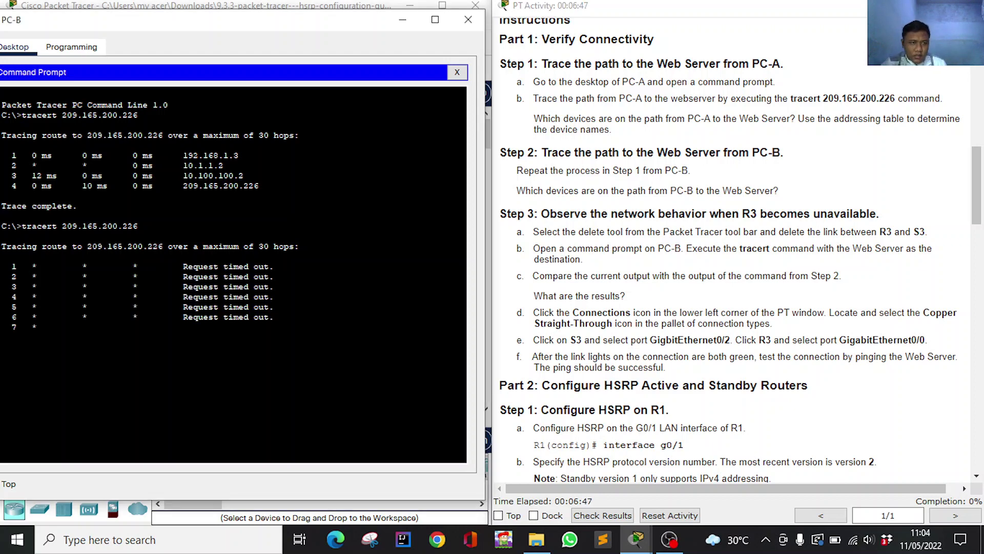
{"action": "key", "text": "ctrl+c"}
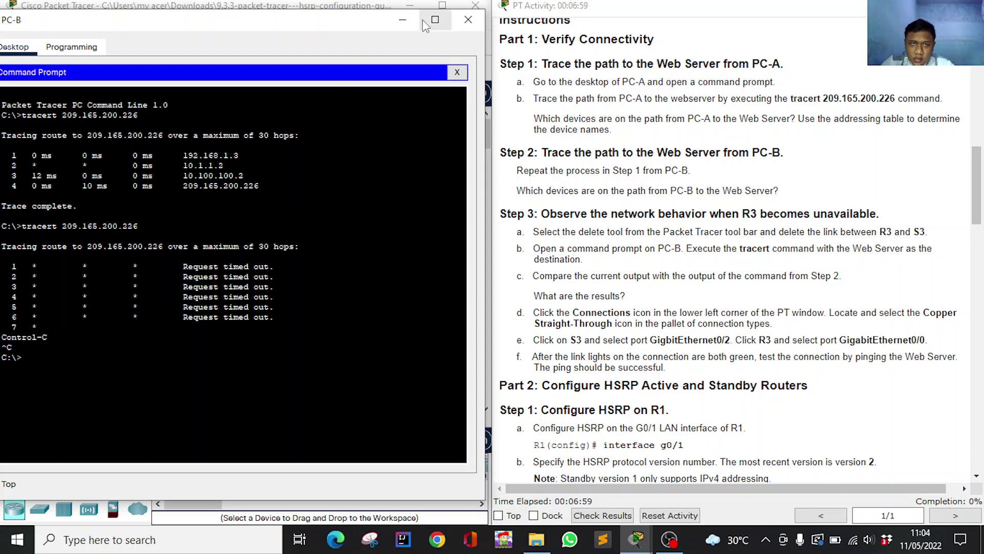
{"action": "left_click", "coordinate": [468, 19]}
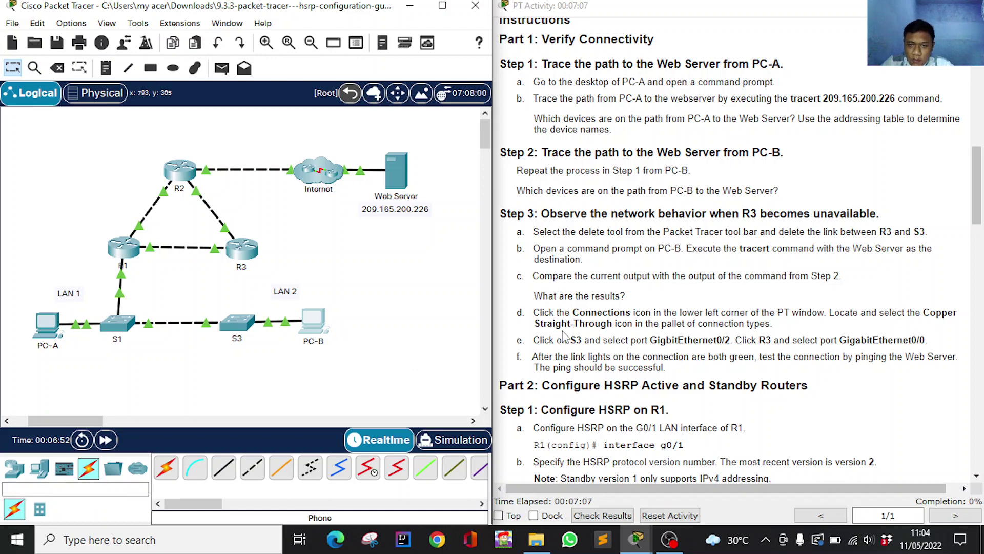
Cable S3 GigabitEthernet0/2 to R3 GigabitEthernet0/0 with copper straight-through and fast-forward time until links are green.
{"action": "left_click", "coordinate": [224, 470]}
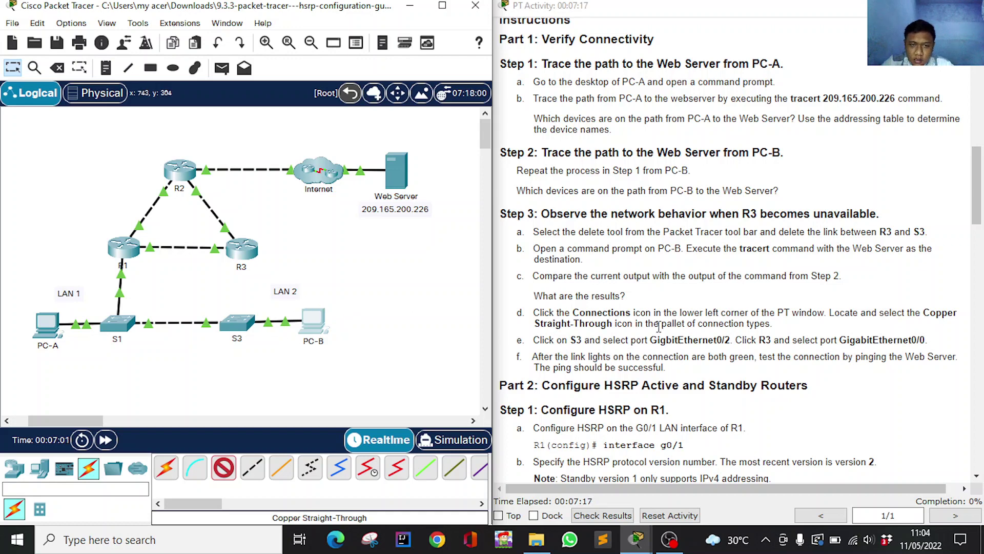
{"action": "left_click", "coordinate": [236, 322]}
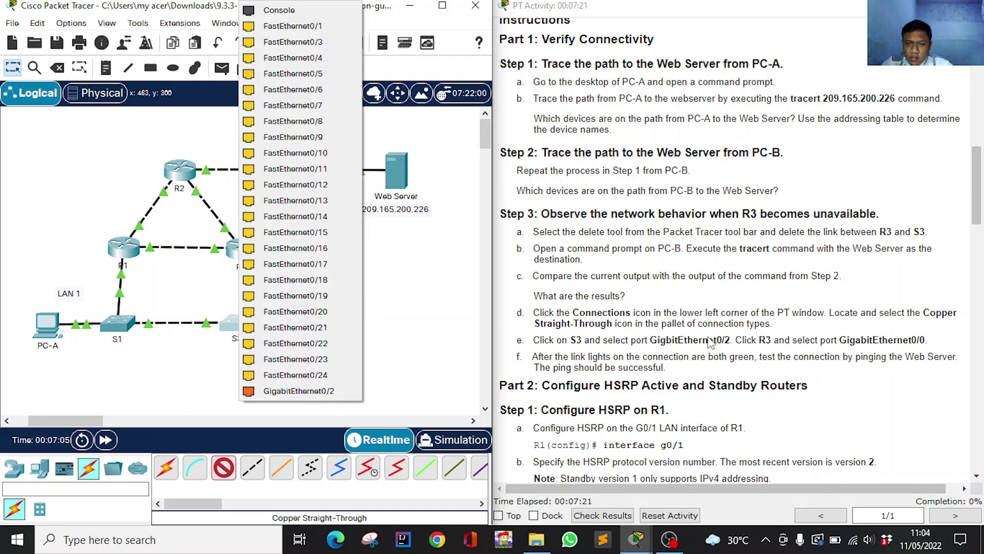
{"action": "left_click", "coordinate": [325, 390]}
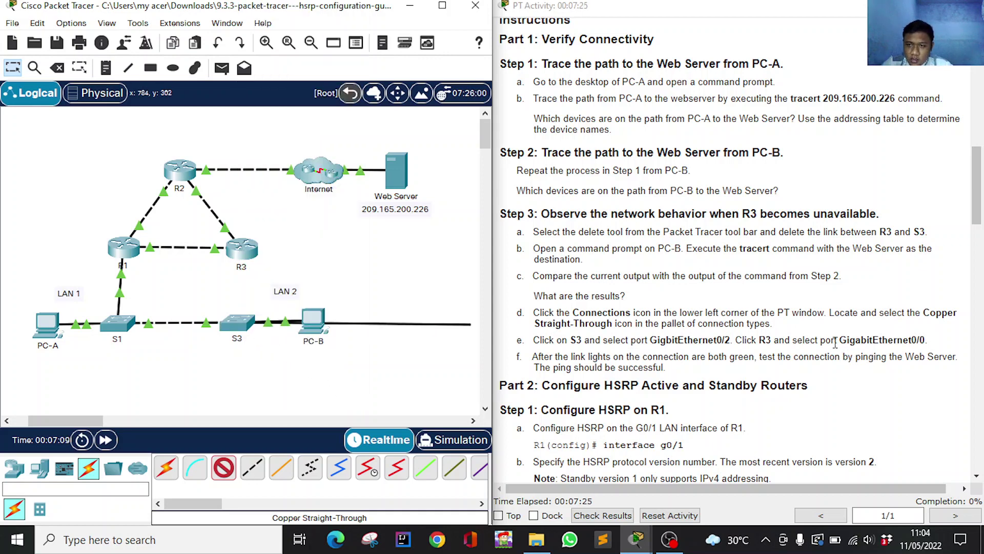
{"action": "left_click", "coordinate": [239, 248]}
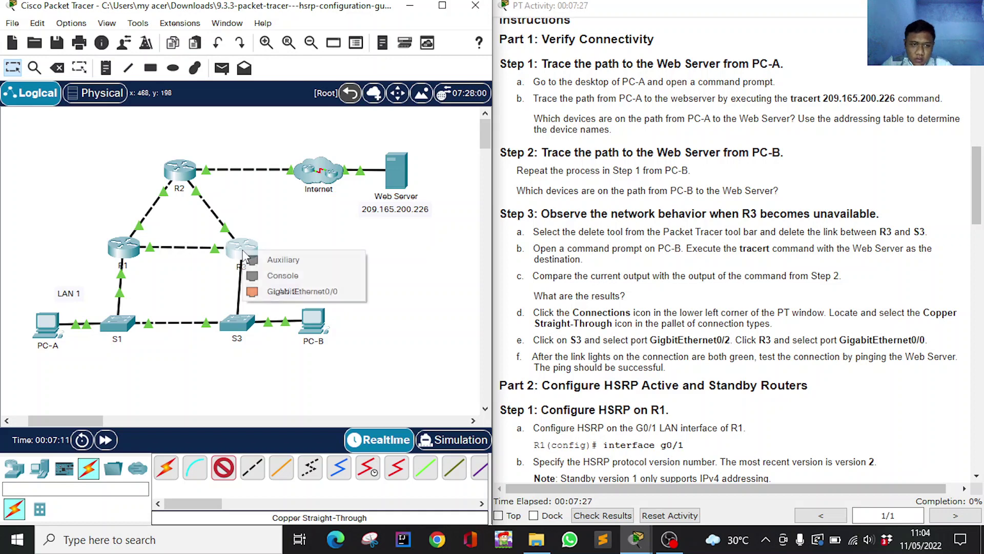
{"action": "left_click", "coordinate": [290, 291]}
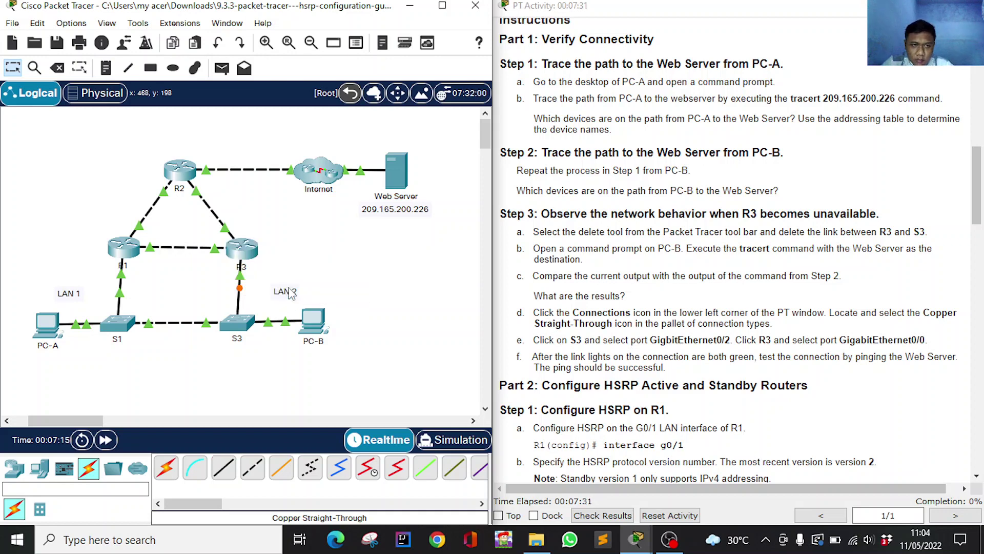
{"action": "left_click", "coordinate": [105, 440]}
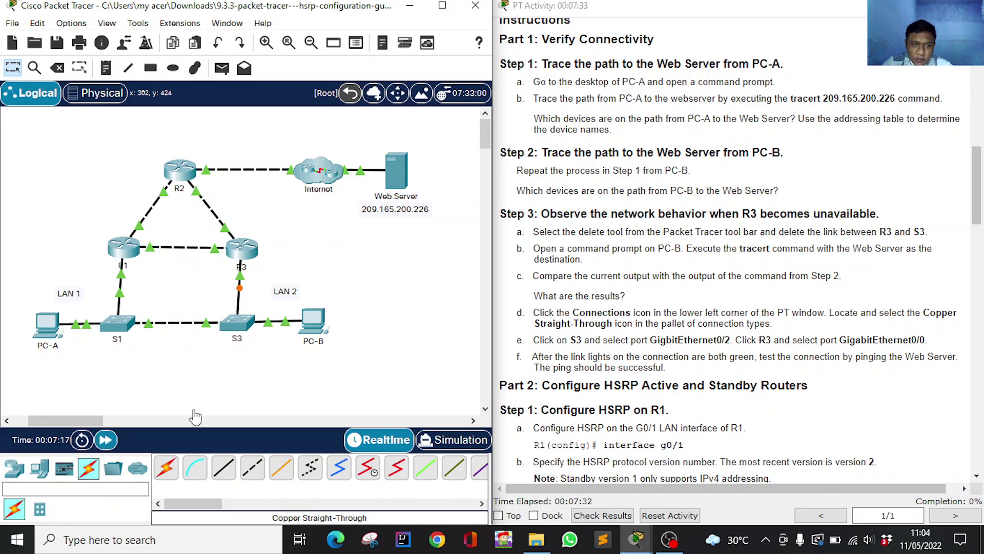
{"action": "left_click", "coordinate": [707, 296]}
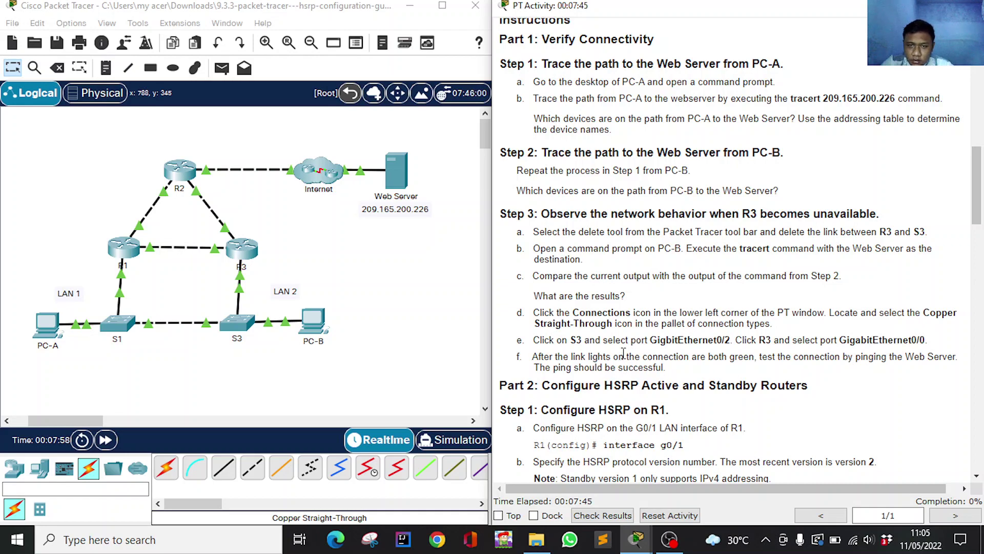
Copy the Web Server address 209.165.200.226 from the addressing table and open PC-B's command prompt.
{"action": "scroll", "coordinate": [632, 341], "scroll_direction": "up", "scroll_amount": 12}
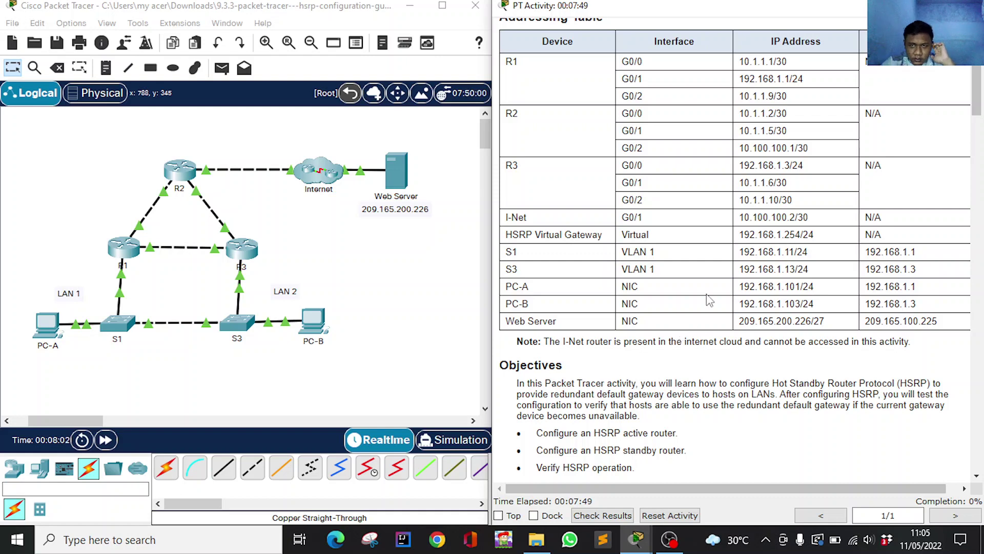
{"action": "scroll", "coordinate": [711, 300], "scroll_direction": "up", "scroll_amount": 2}
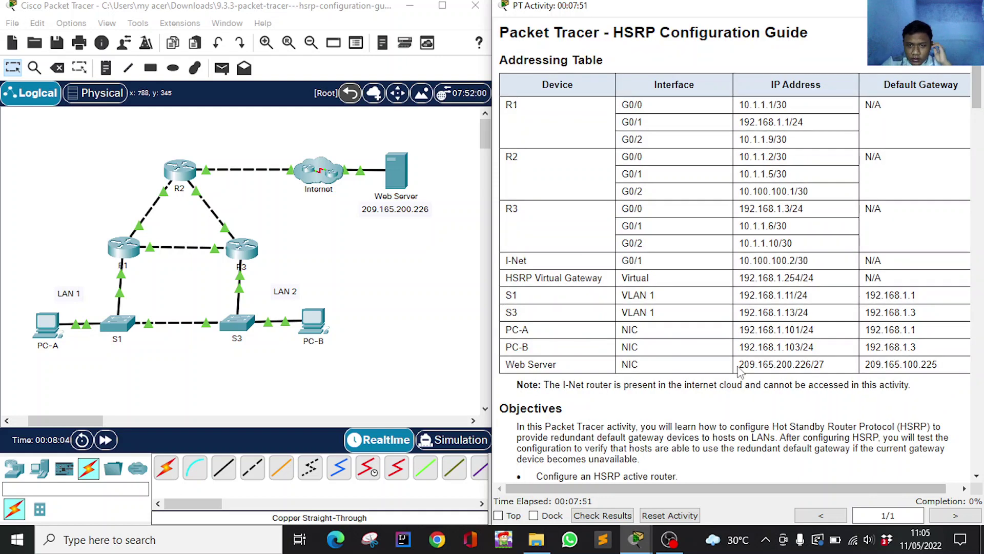
{"action": "left_click_drag", "start_coordinate": [740, 364], "coordinate": [834, 365]}
{"action": "key", "text": "super+c"}
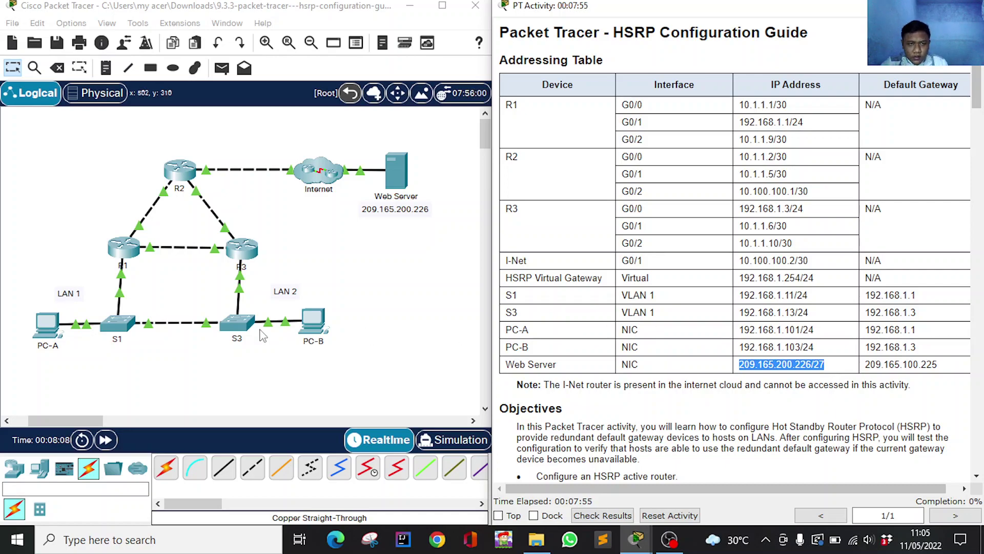
{"action": "left_click", "coordinate": [318, 323]}
{"action": "scroll", "coordinate": [666, 339], "scroll_direction": "down", "scroll_amount": 10}
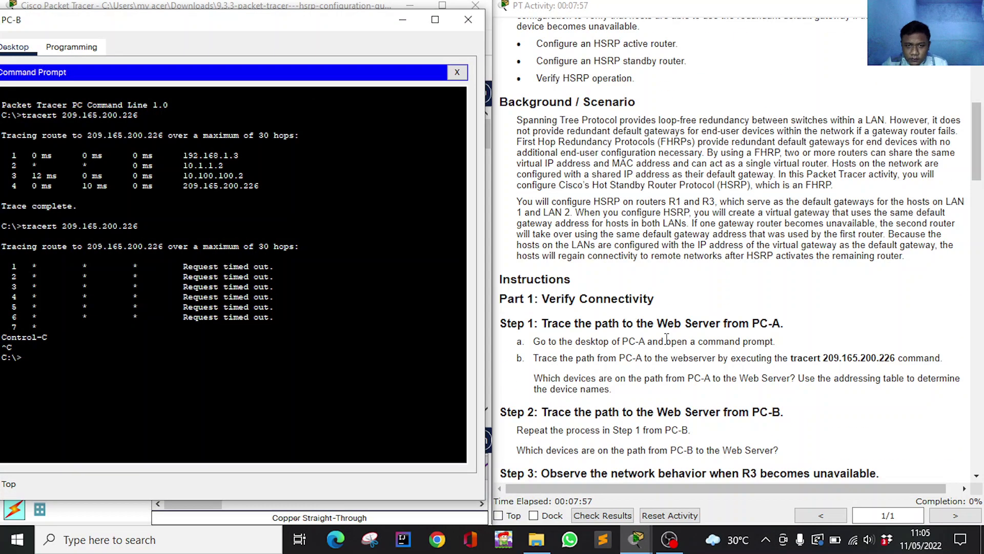
{"action": "scroll", "coordinate": [666, 339], "scroll_direction": "down", "scroll_amount": 1}
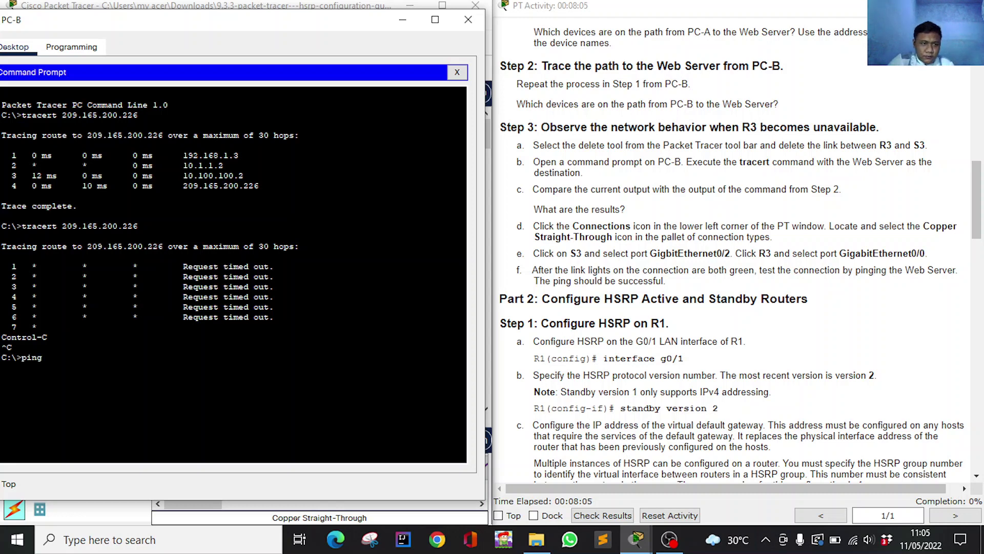
Ping 209.165.200.226 from PC-B, getting 4 replies with 0% loss, then minimize the window.
{"action": "right_click", "coordinate": [80, 354]}
{"action": "left_click", "coordinate": [124, 382]}
{"action": "key", "text": "Return"}
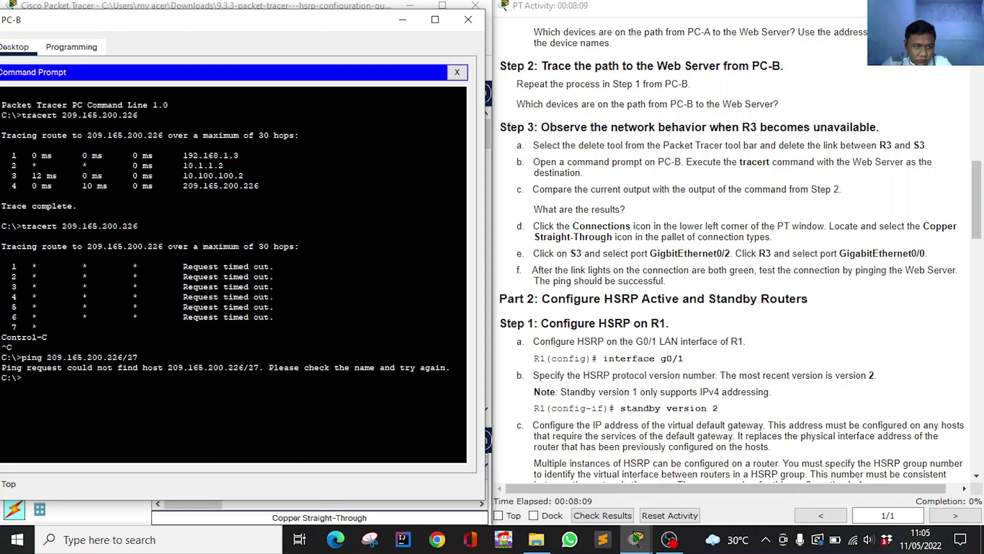
{"action": "key", "text": "Up"}
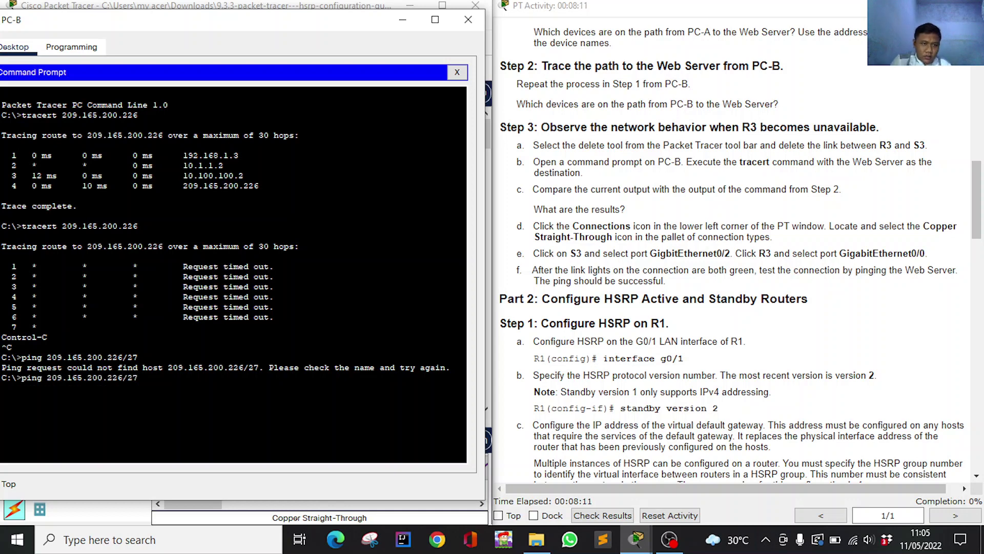
{"action": "key", "text": "Return"}
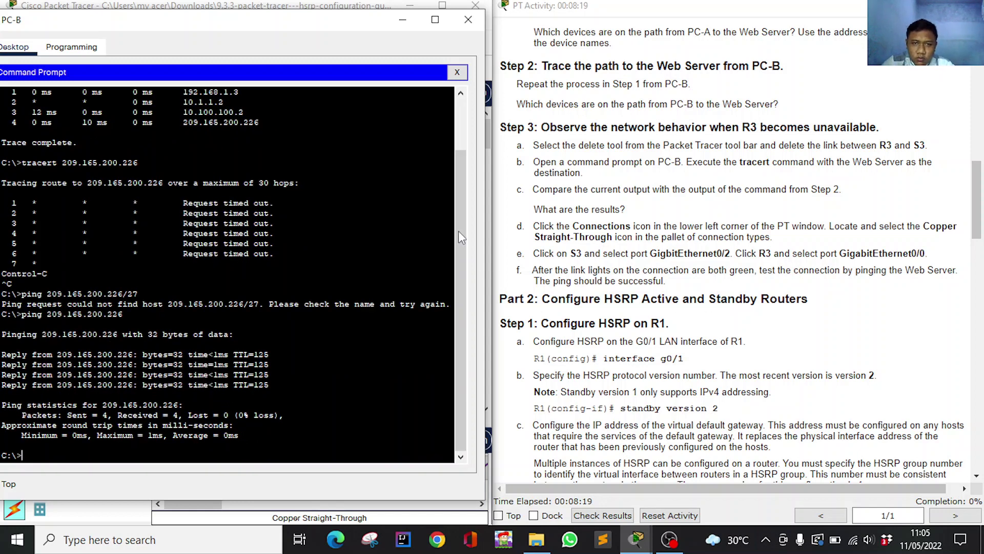
{"action": "left_click", "coordinate": [402, 21]}
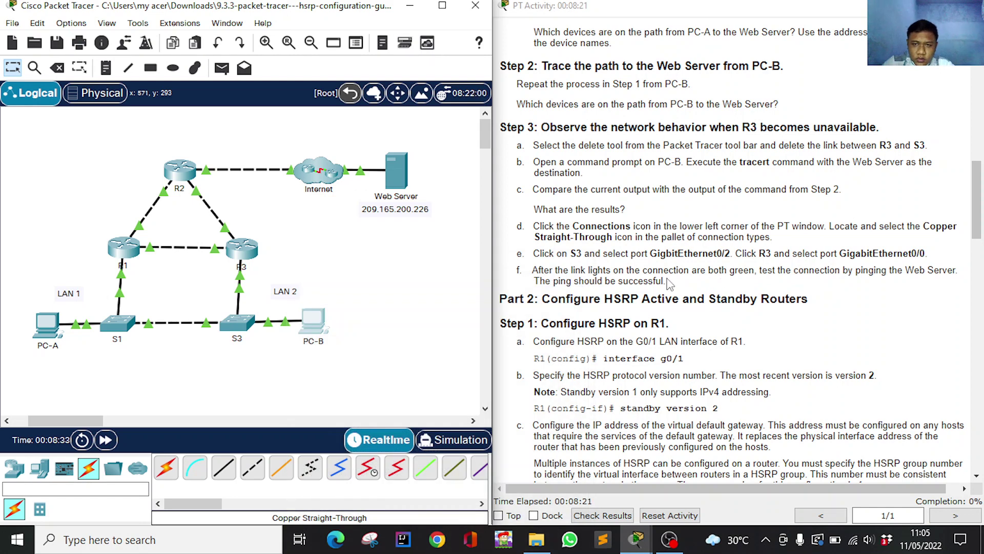
Open R1's console and enter global configuration mode with en and conf t.
{"action": "scroll", "coordinate": [596, 272], "scroll_direction": "down", "scroll_amount": 3}
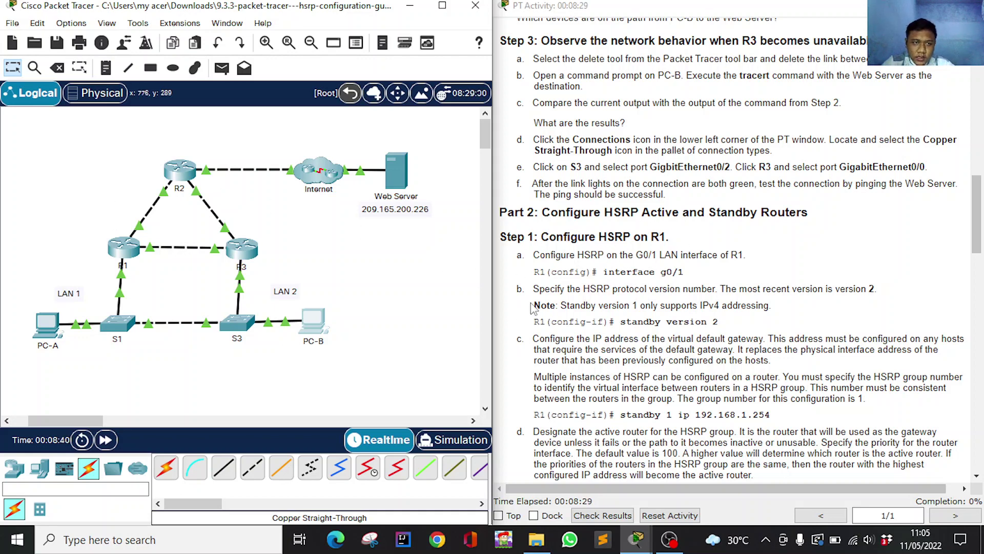
{"action": "left_click", "coordinate": [122, 248]}
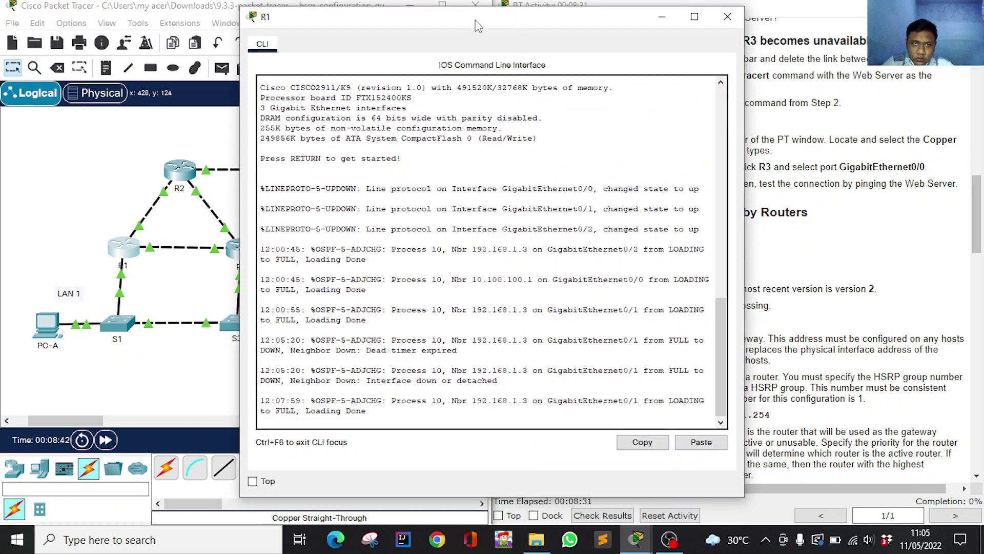
{"action": "left_click_drag", "start_coordinate": [477, 23], "coordinate": [237, 12]}
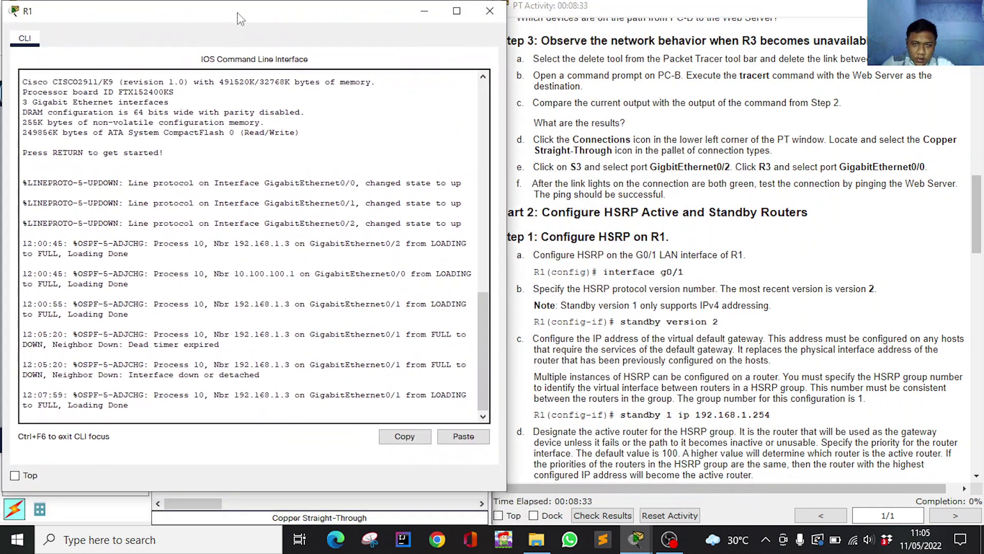
{"action": "key", "text": "Return"}
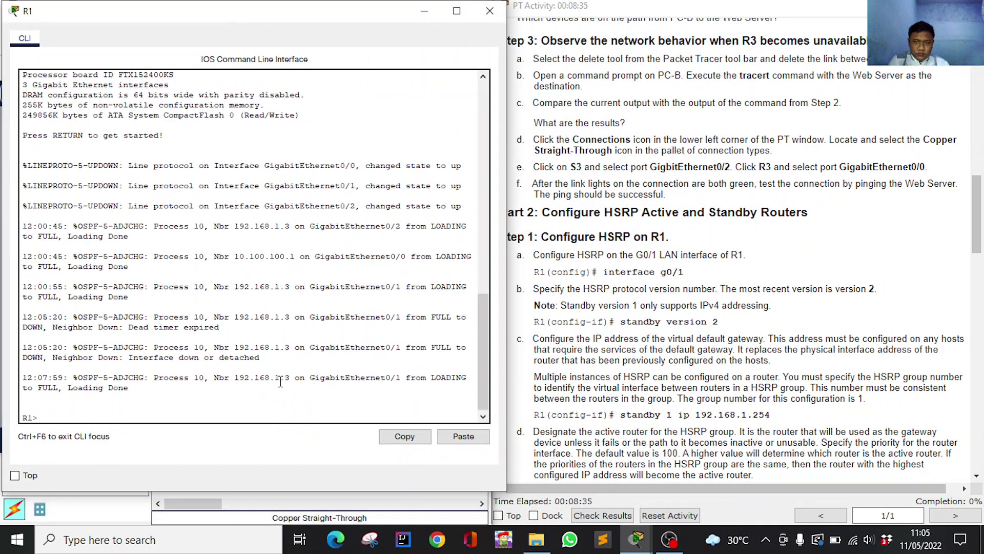
{"action": "type", "text": "en"}
{"action": "key", "text": "Return"}
{"action": "type", "text": "conf t"}
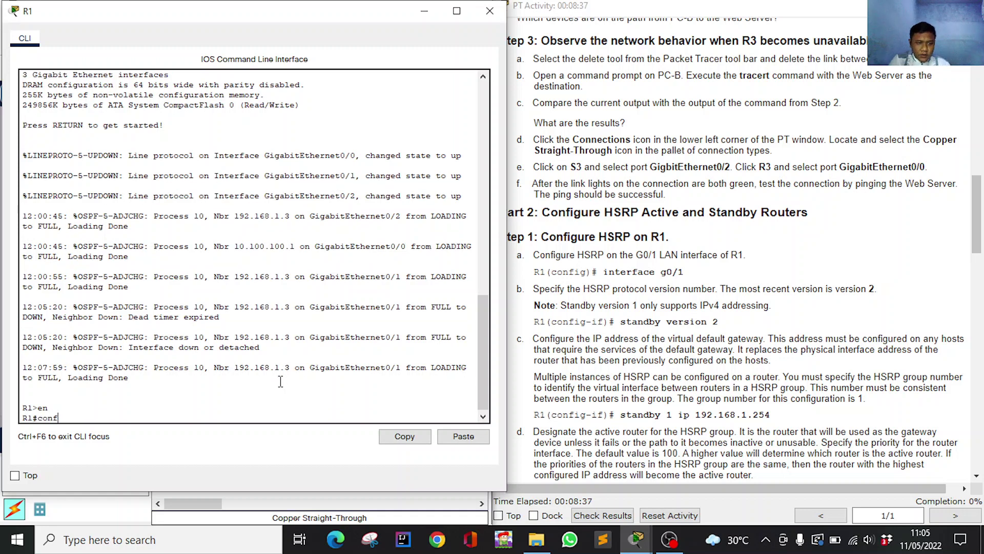
{"action": "key", "text": "Return"}
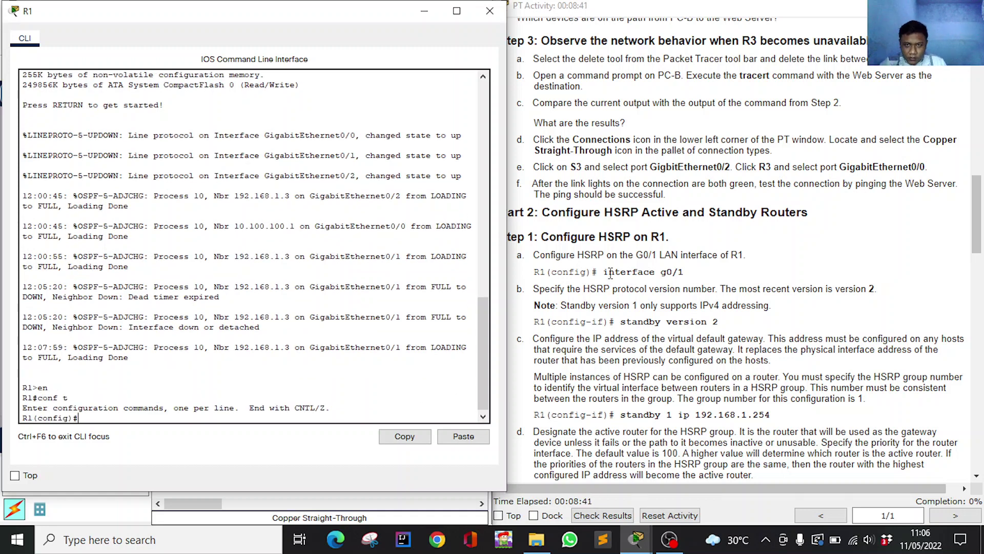
On R1, enter interface g0/1 and set HSRP to standby version 2.
{"action": "left_click_drag", "start_coordinate": [606, 272], "coordinate": [695, 280]}
{"action": "key", "text": "super+c"}
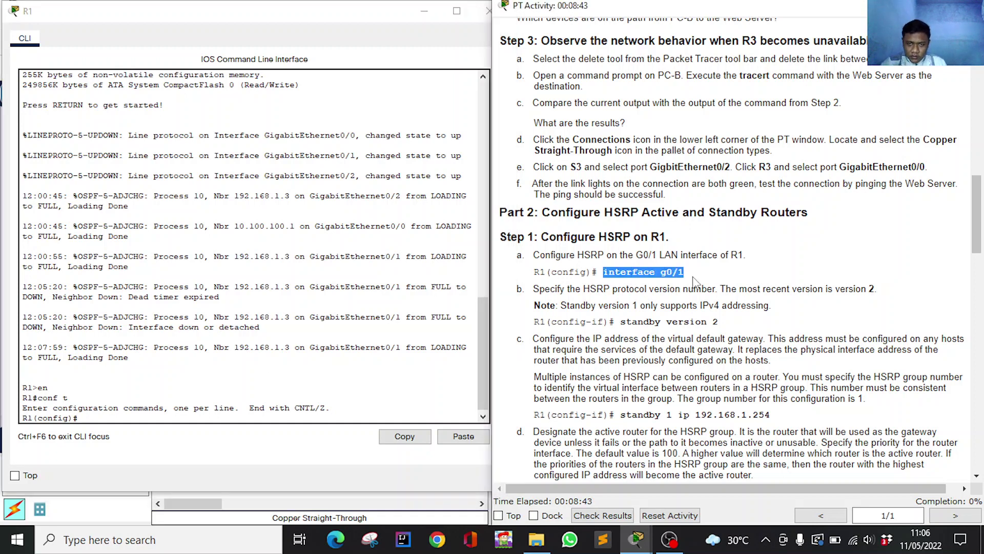
{"action": "left_click", "coordinate": [147, 419]}
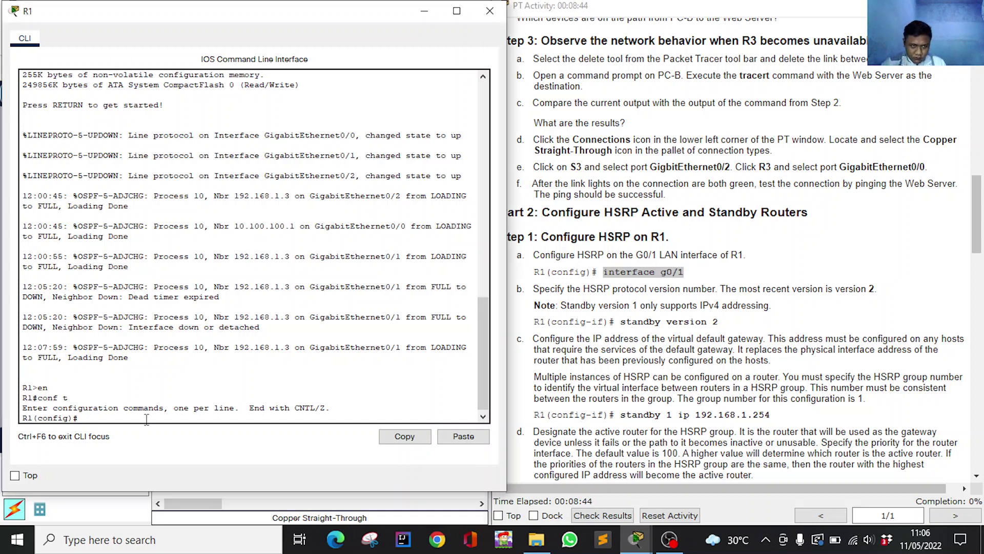
{"action": "left_click", "coordinate": [452, 439]}
{"action": "key", "text": "Return"}
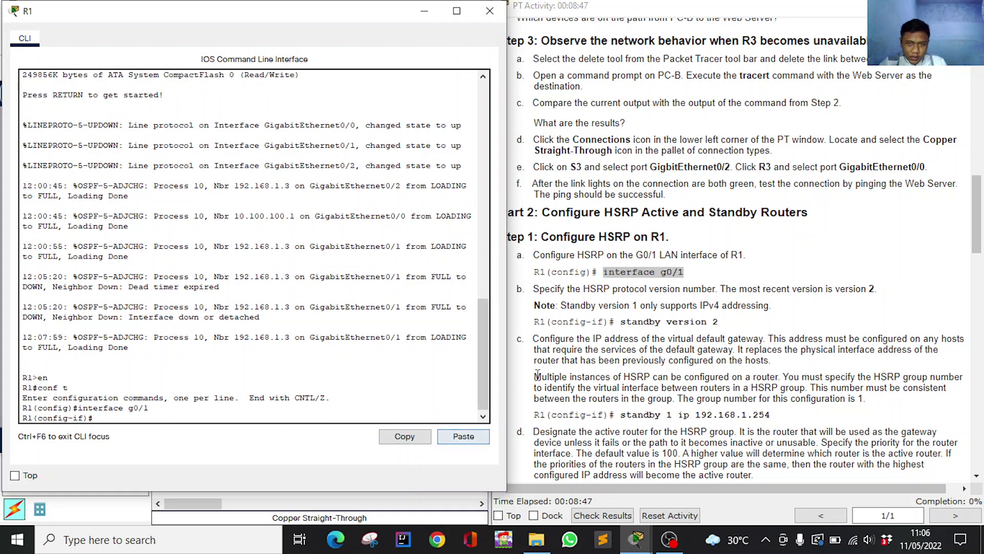
{"action": "left_click_drag", "start_coordinate": [621, 322], "coordinate": [719, 323]}
{"action": "key", "text": "super+c"}
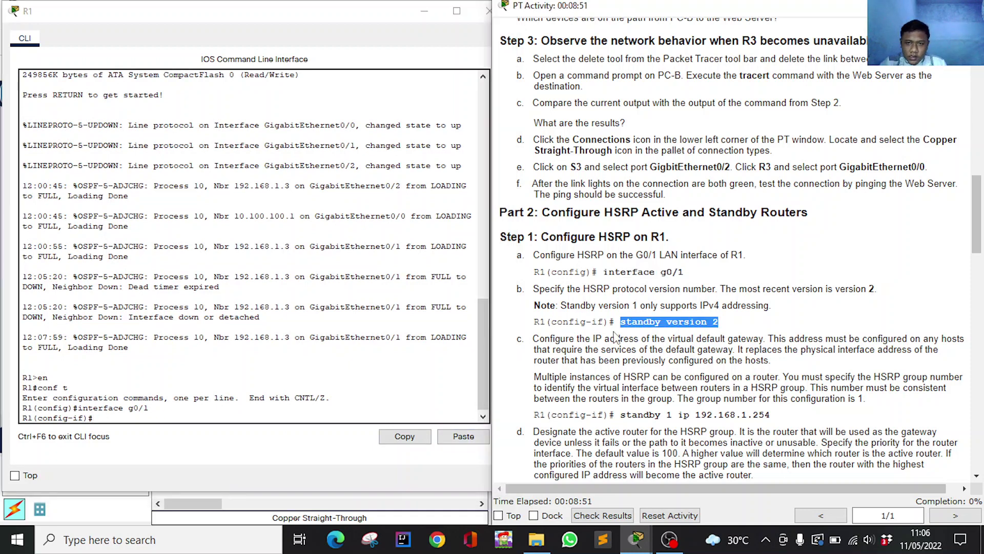
{"action": "left_click", "coordinate": [141, 420]}
{"action": "left_click", "coordinate": [463, 436]}
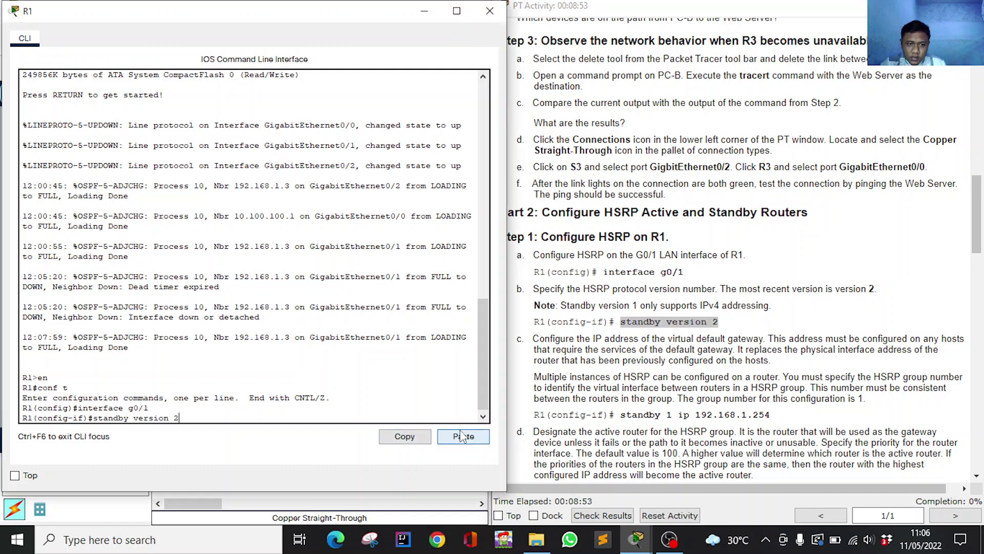
{"action": "key", "text": "Return"}
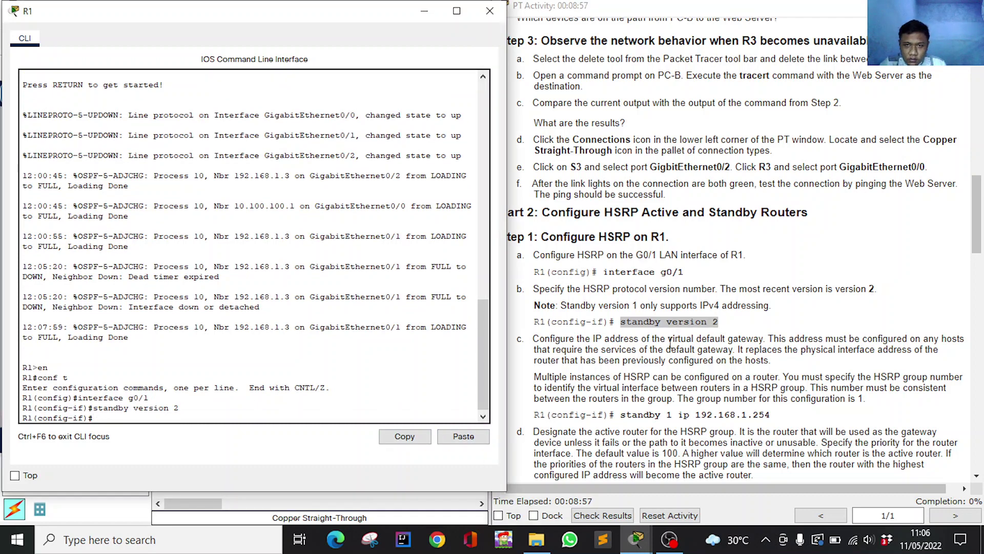
Set HSRP group 1's virtual gateway on R1 to 192.168.1.254.
{"action": "scroll", "coordinate": [668, 370], "scroll_direction": "down", "scroll_amount": 1}
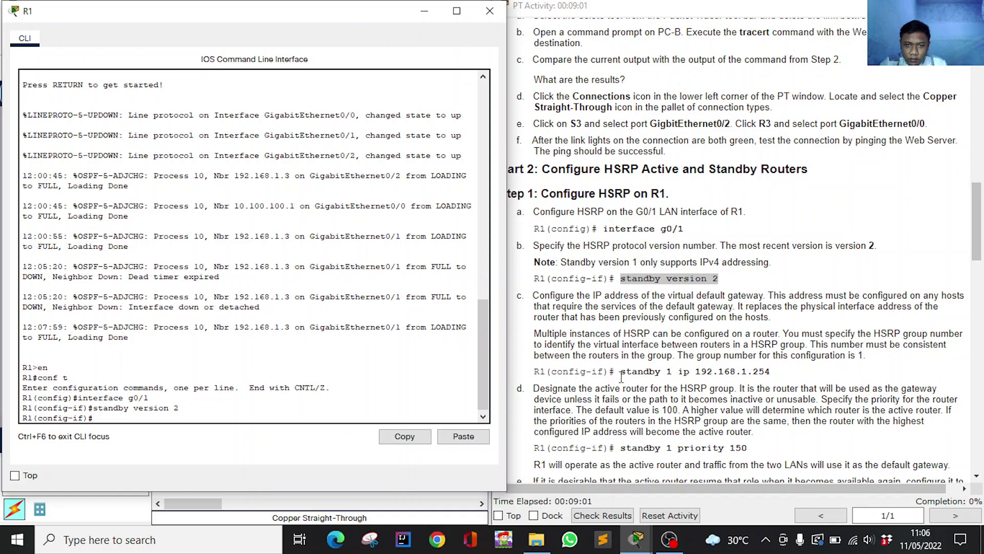
{"action": "left_click_drag", "start_coordinate": [621, 371], "coordinate": [779, 378]}
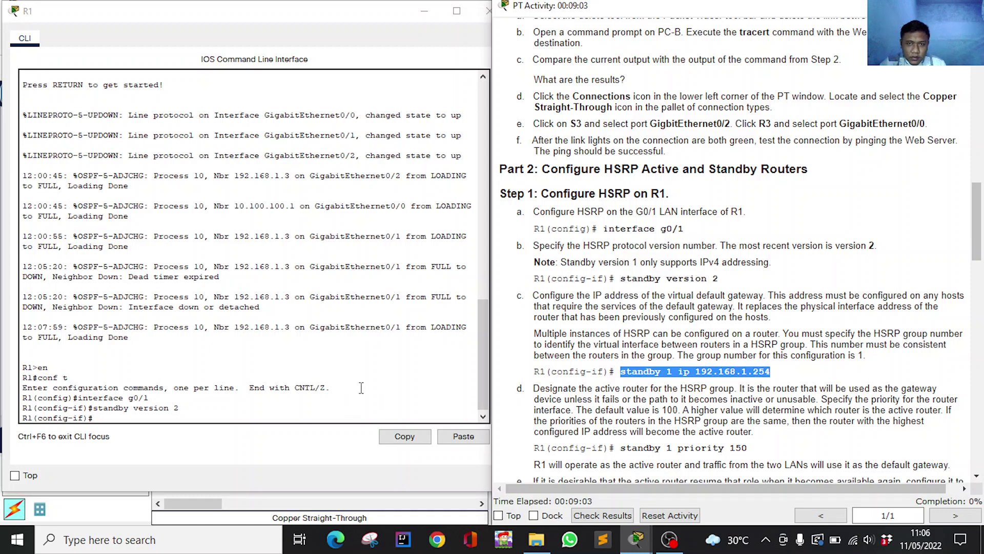
{"action": "key", "text": "ctrl+c"}
{"action": "left_click", "coordinate": [147, 417]}
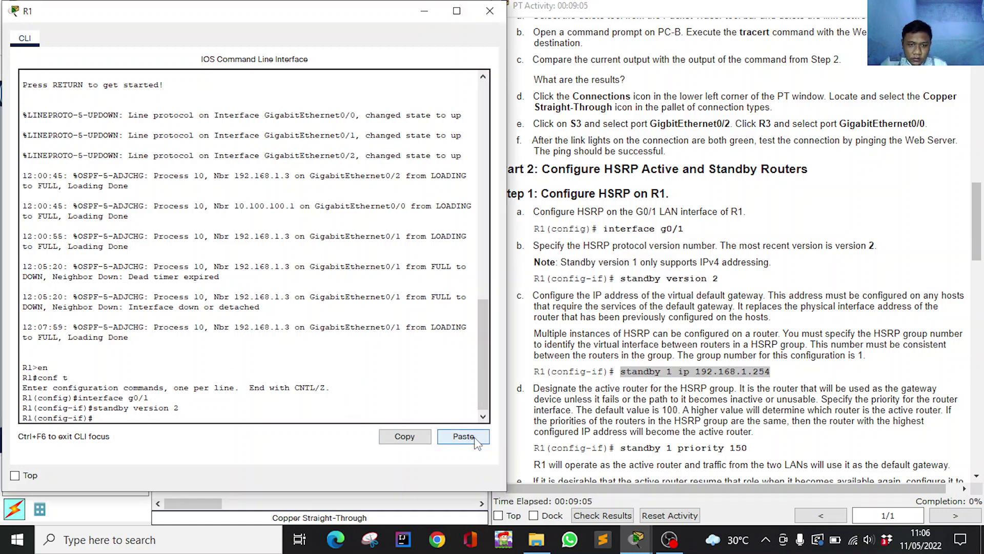
{"action": "left_click", "coordinate": [463, 436]}
{"action": "key", "text": "Return"}
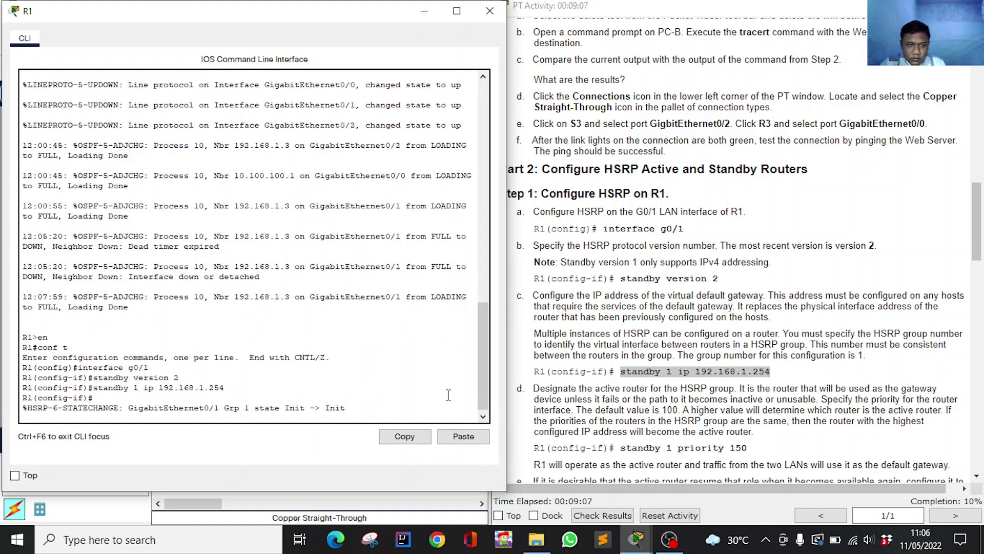
{"action": "key", "text": "Return"}
Give R1 an HSRP group 1 priority of 150.
{"action": "scroll", "coordinate": [616, 328], "scroll_direction": "down", "scroll_amount": 2}
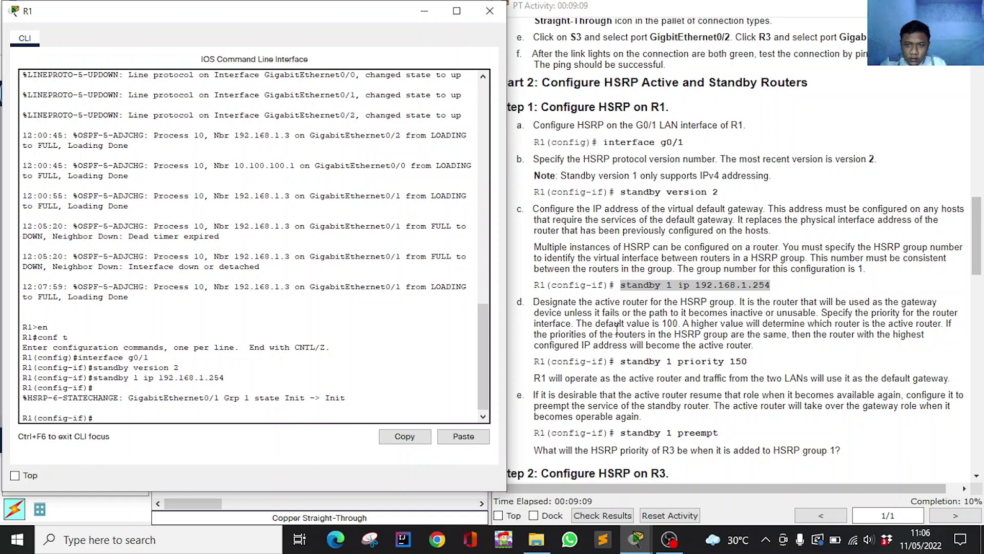
{"action": "left_click_drag", "start_coordinate": [620, 318], "coordinate": [750, 318]}
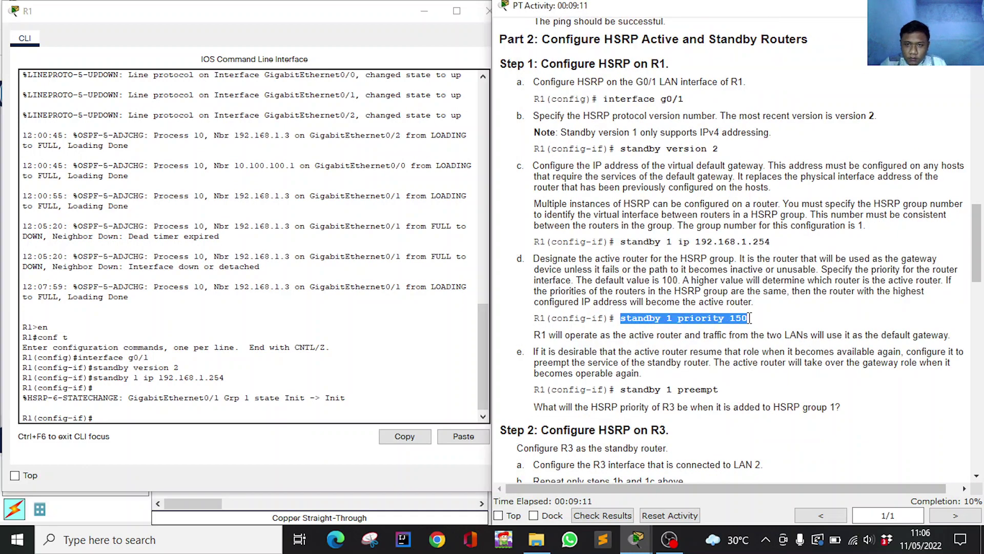
{"action": "left_click", "coordinate": [161, 418]}
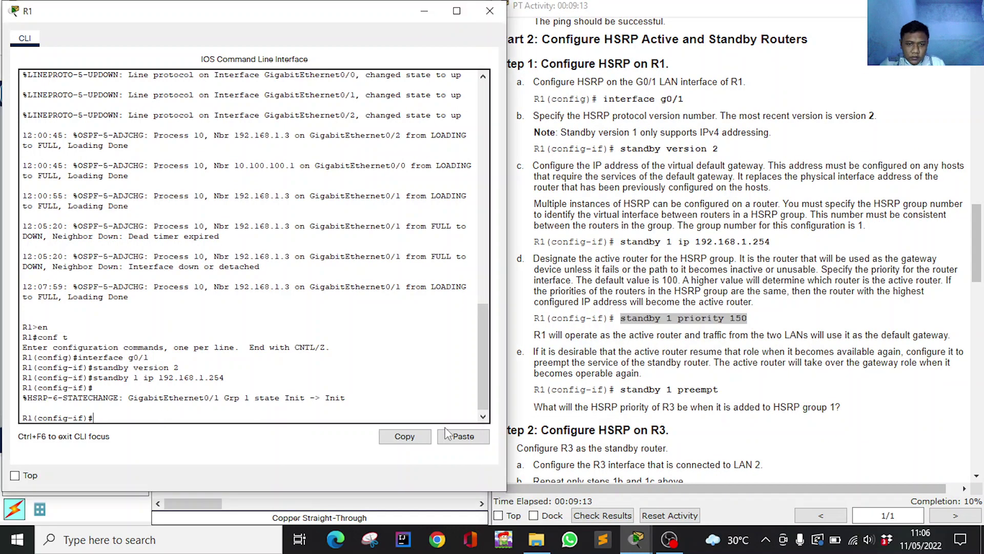
{"action": "left_click", "coordinate": [464, 436]}
{"action": "key", "text": "Return"}
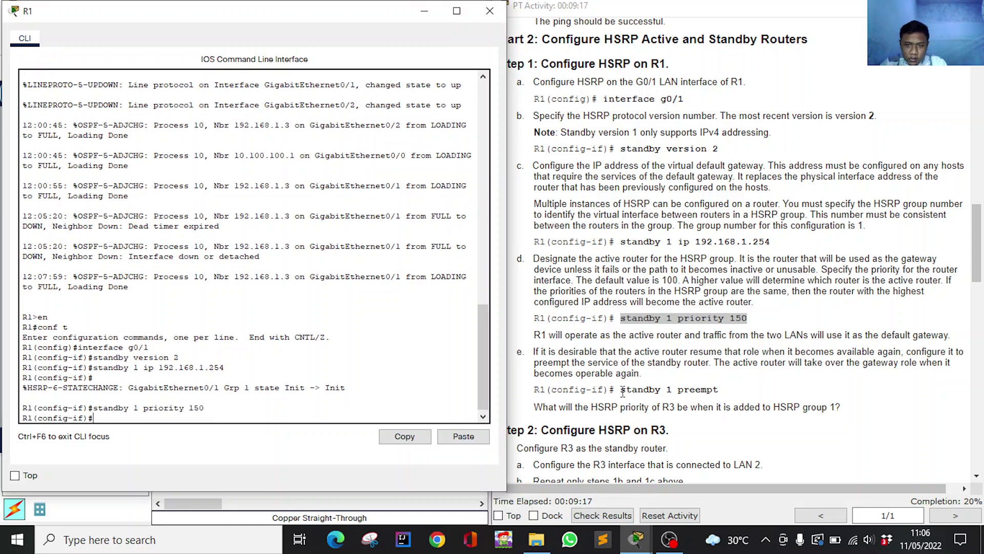
Enable HSRP preemption with standby 1 preempt so R1 becomes Active.
{"action": "left_click_drag", "start_coordinate": [623, 392], "coordinate": [722, 393]}
{"action": "key", "text": "super+c"}
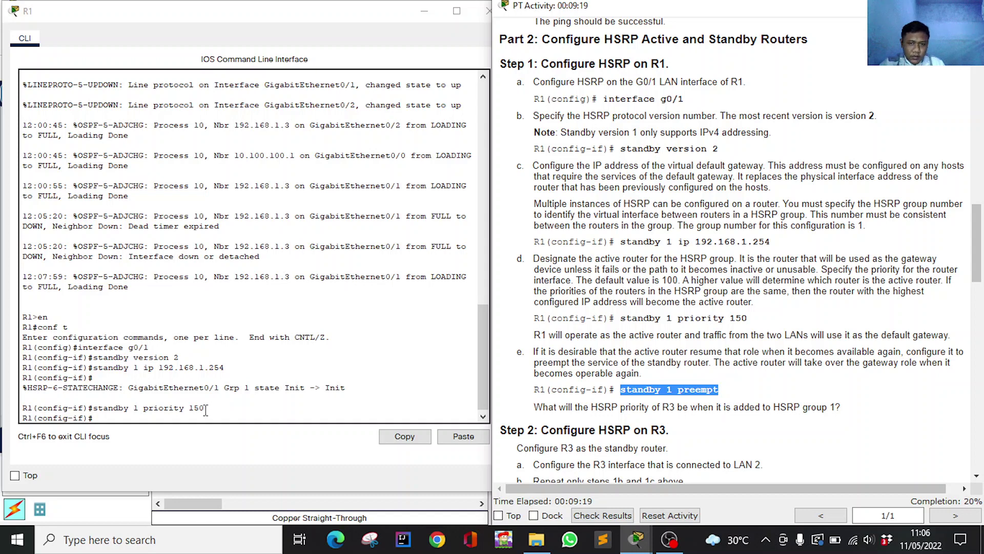
{"action": "left_click", "coordinate": [132, 429]}
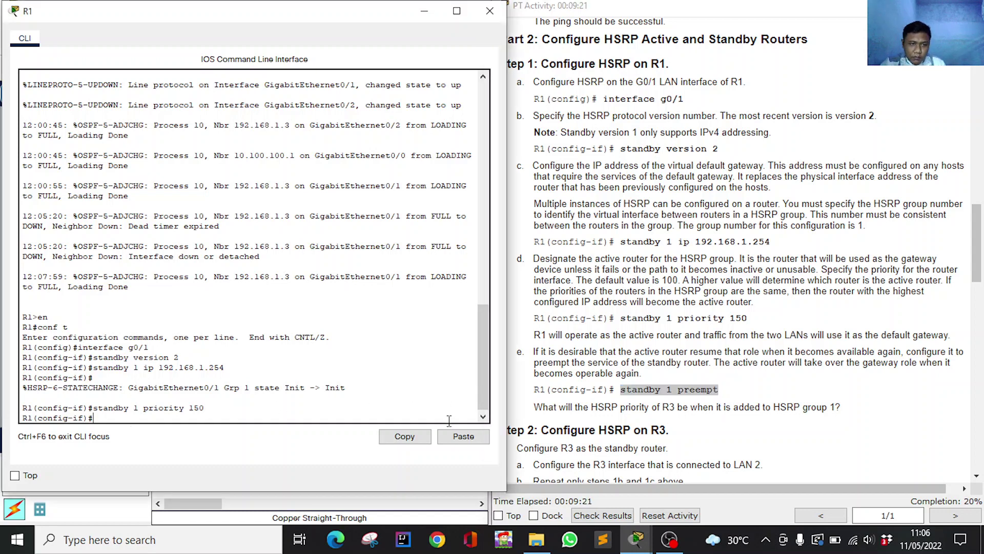
{"action": "left_click", "coordinate": [463, 436]}
{"action": "key", "text": "Return"}
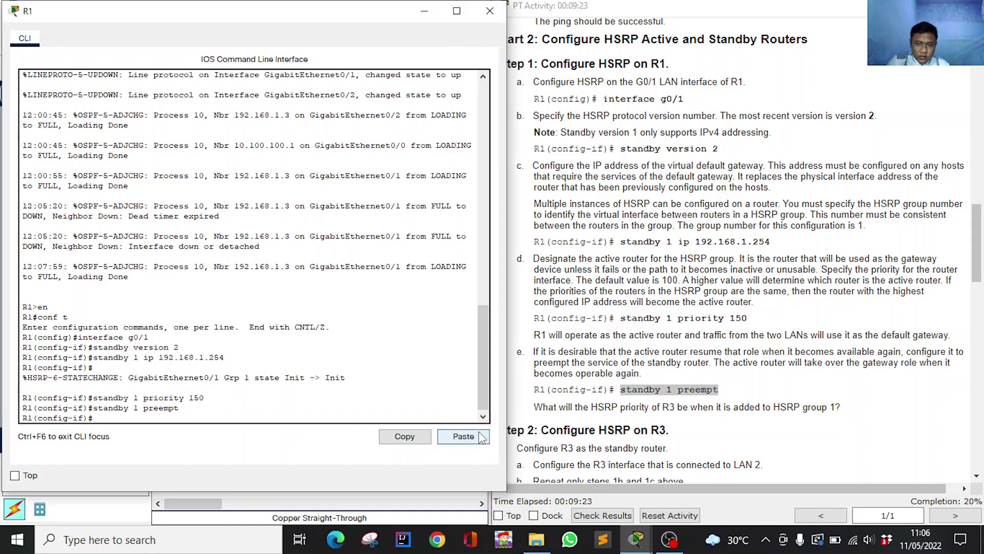
{"action": "scroll", "coordinate": [638, 423], "scroll_direction": "down", "scroll_amount": 3}
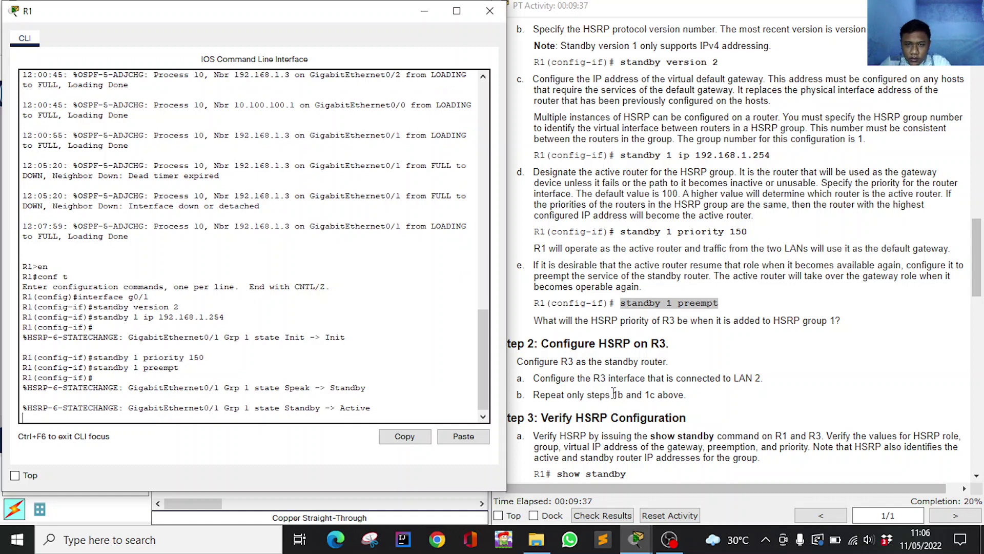
{"action": "key", "text": "Return"}
{"action": "scroll", "coordinate": [652, 383], "scroll_direction": "down", "scroll_amount": 1}
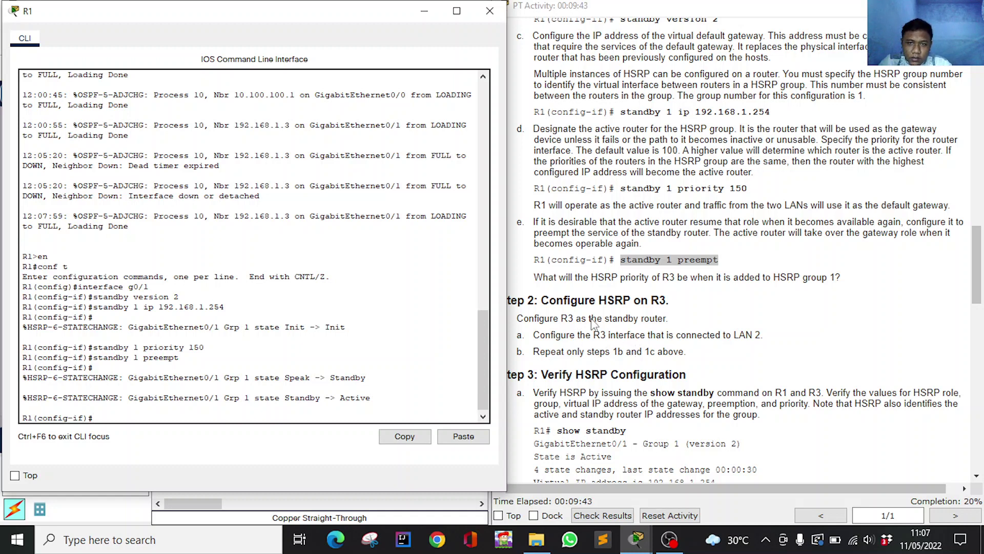
Switch from R1 to R3's console and enter global configuration mode with en and conf t.
{"action": "left_click", "coordinate": [425, 11]}
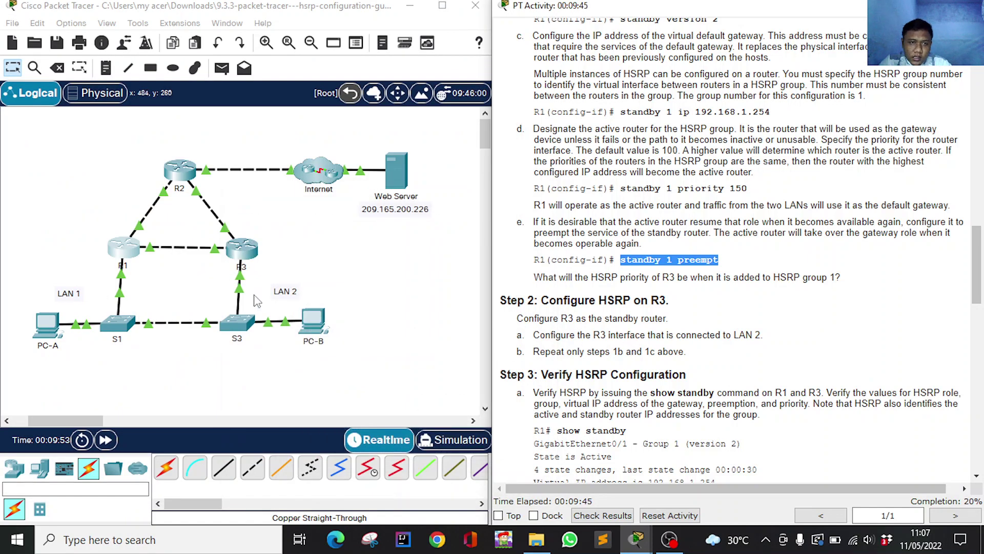
{"action": "scroll", "coordinate": [259, 308], "scroll_direction": "up", "scroll_amount": 3}
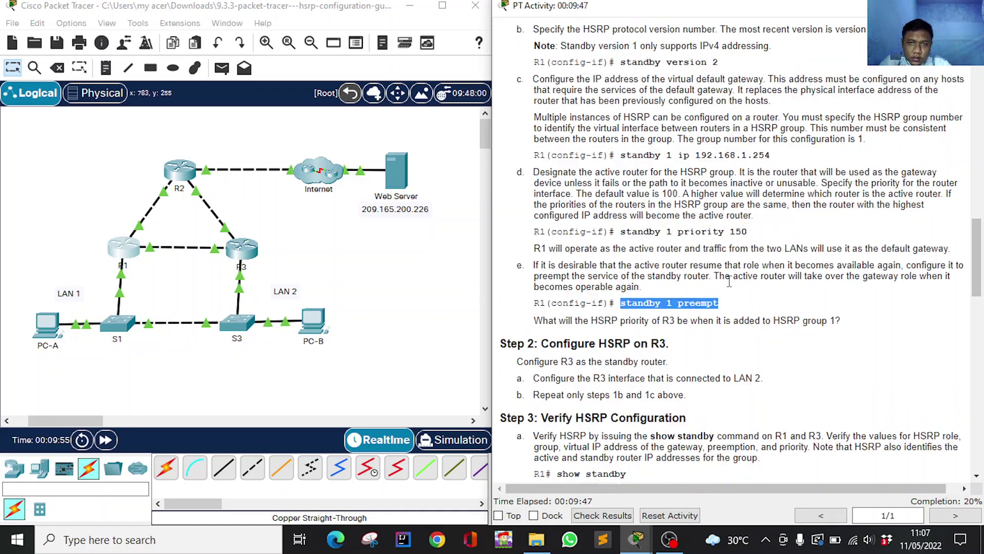
{"action": "left_click", "coordinate": [238, 251]}
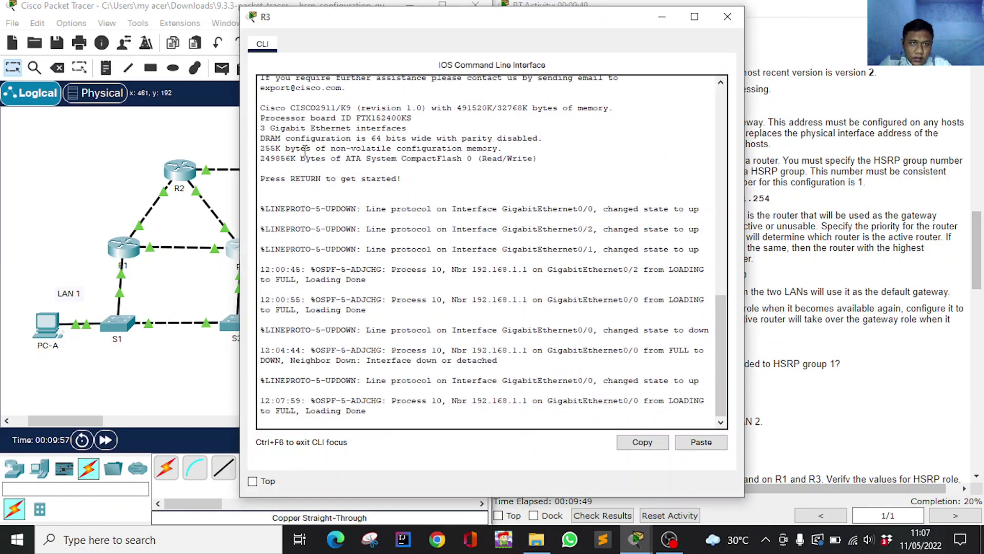
{"action": "left_click_drag", "start_coordinate": [341, 19], "coordinate": [132, 15]}
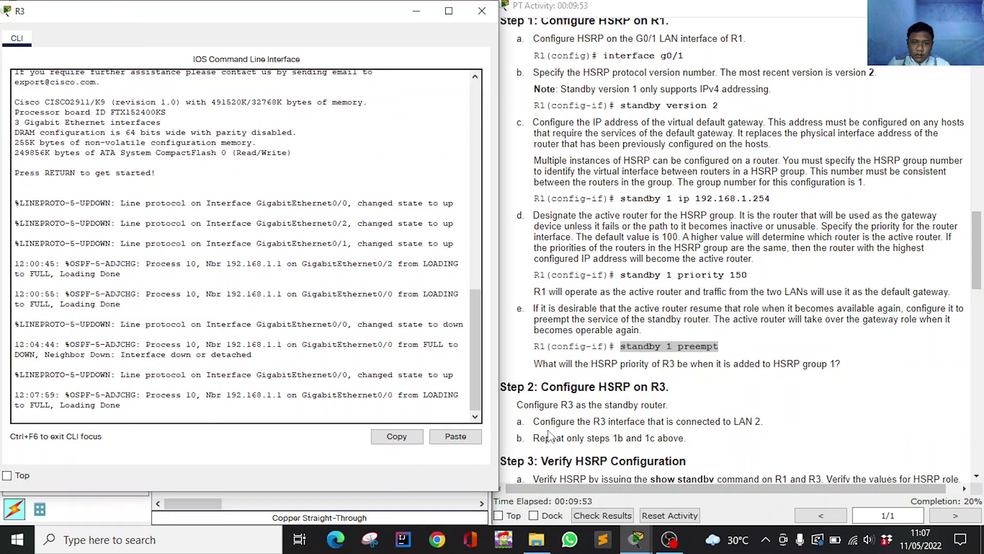
{"action": "key", "text": "Return"}
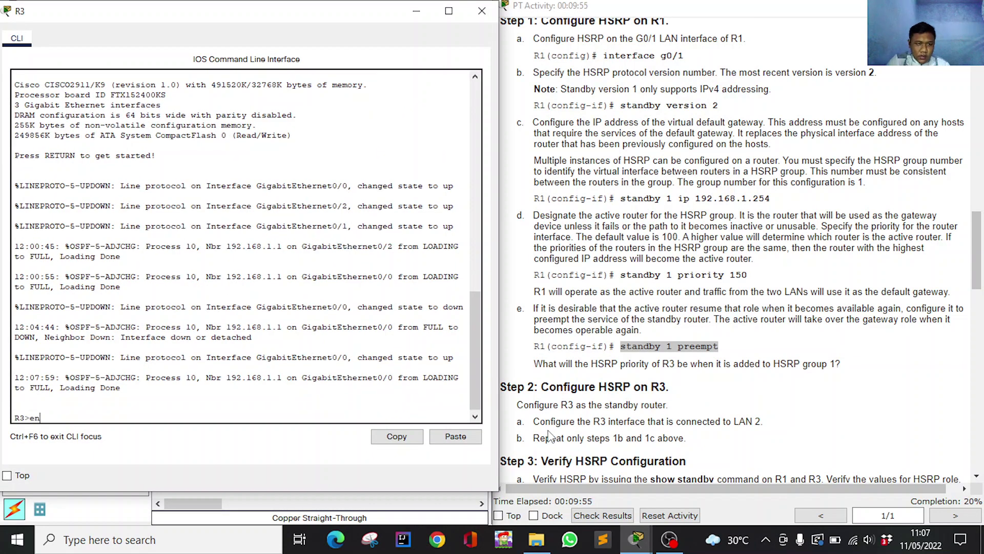
{"action": "type", "text": "en"}
{"action": "key", "text": "Return"}
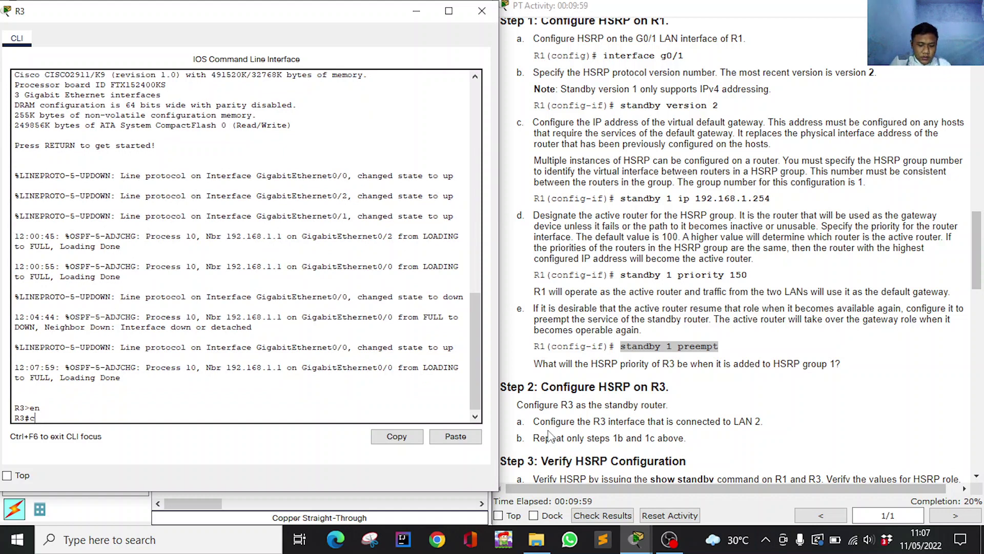
{"action": "type", "text": "conf t"}
{"action": "key", "text": "Return"}
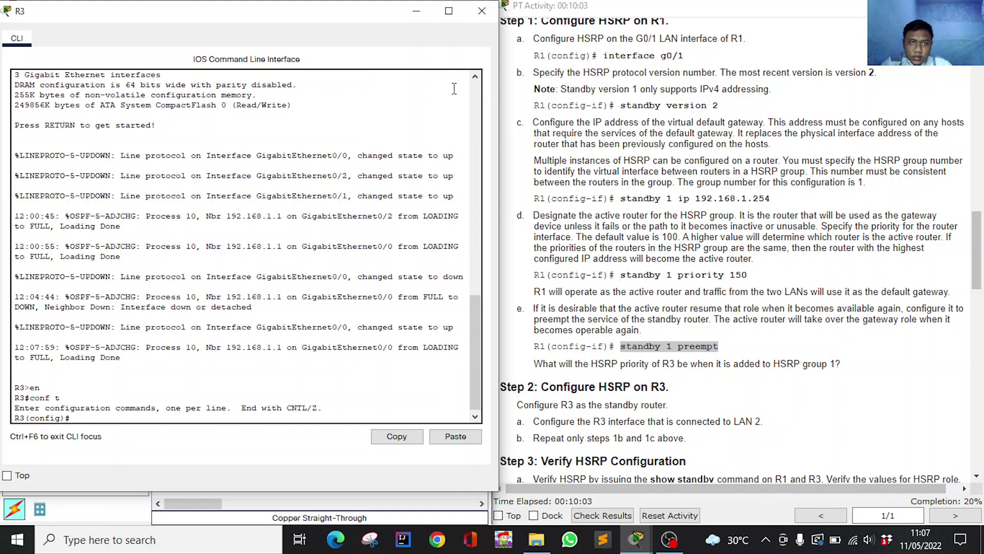
{"action": "left_click_drag", "start_coordinate": [370, 21], "coordinate": [745, 44]}
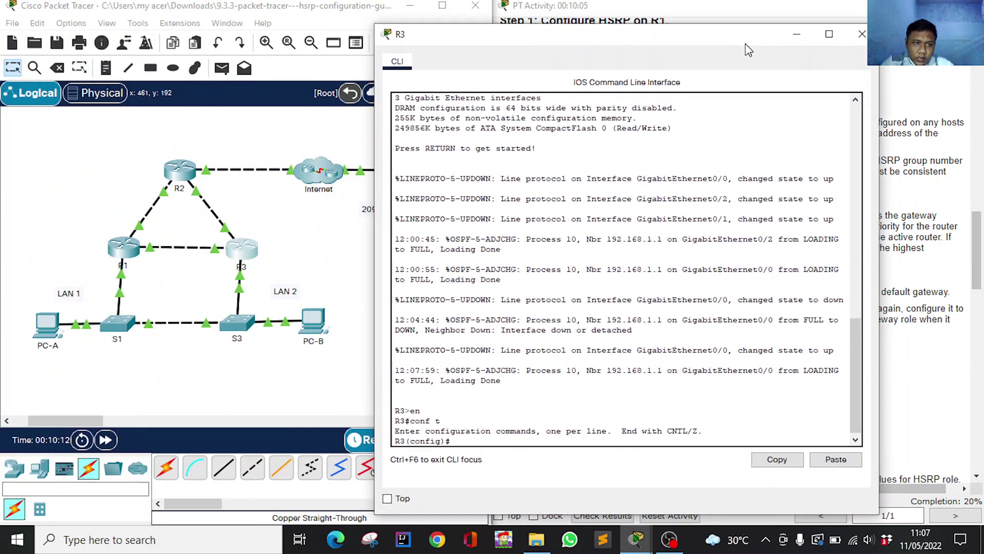
{"action": "left_click", "coordinate": [130, 148]}
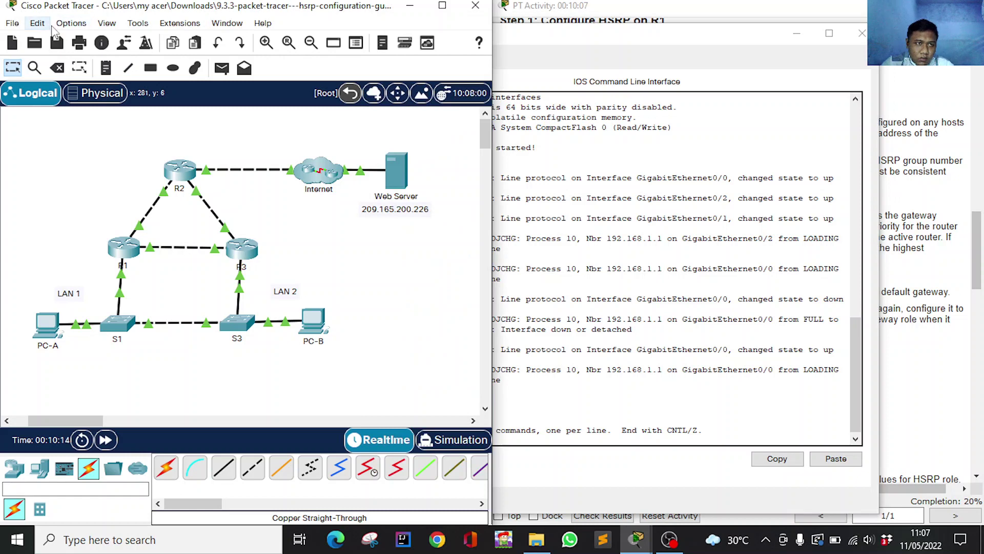
Enable 'Always Show Port Labels in Logical Workspace' in Preferences, then reopen R3's console.
{"action": "left_click", "coordinate": [71, 23]}
{"action": "left_click", "coordinate": [77, 38]}
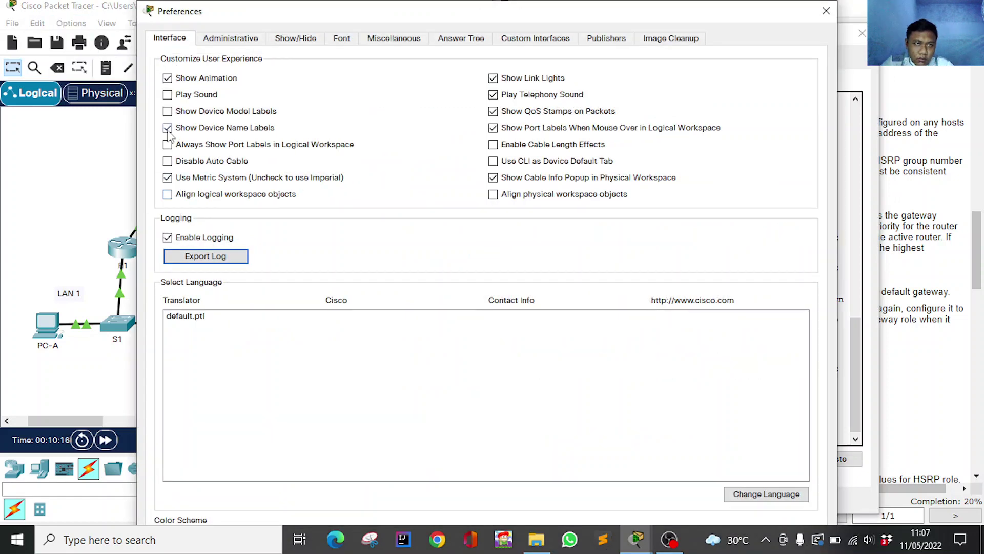
{"action": "left_click", "coordinate": [168, 145]}
{"action": "left_click", "coordinate": [826, 11]}
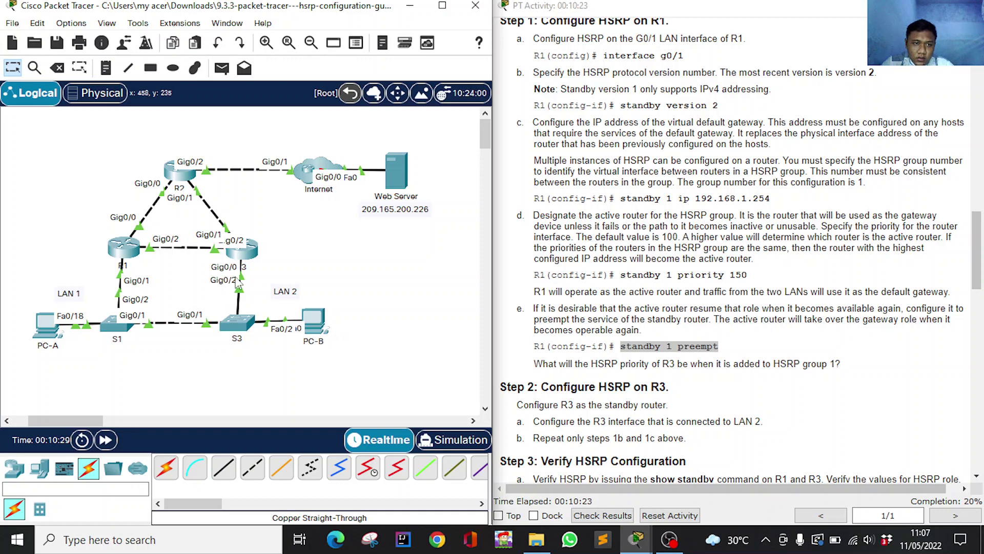
{"action": "left_click", "coordinate": [243, 249]}
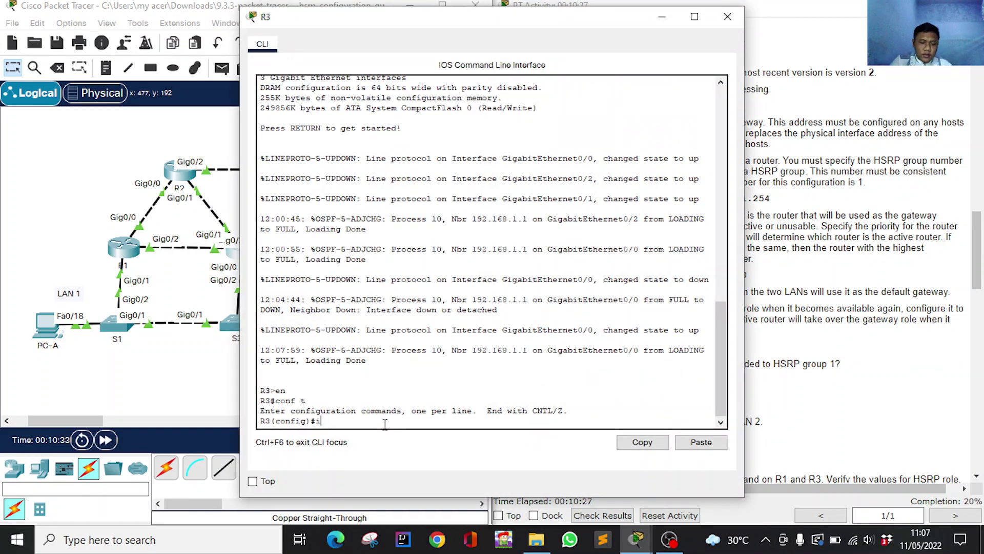
On R3, enter interface g0/0 and set standby version 2.
{"action": "type", "text": "n"}
{"action": "key", "text": "Tab"}
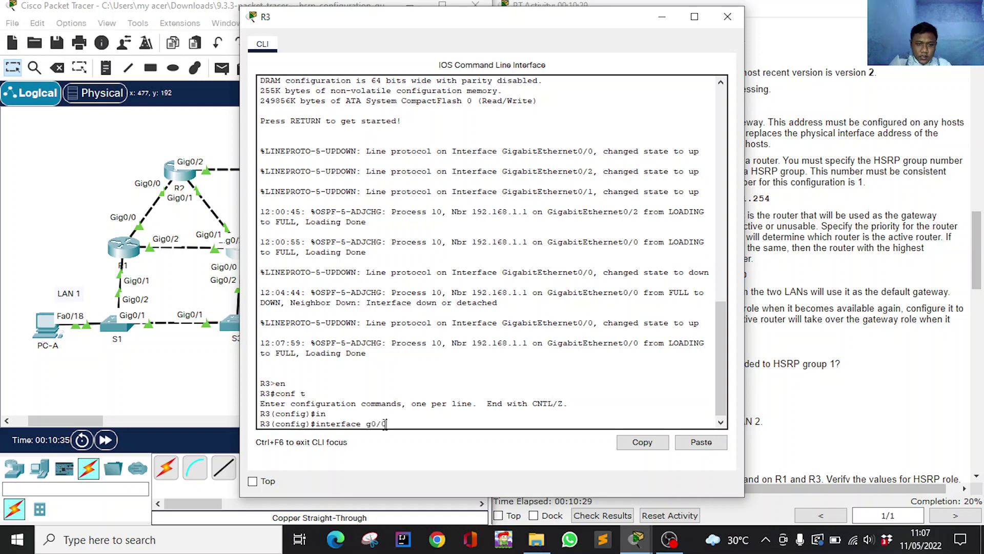
{"action": "type", "text": "g0/0"}
{"action": "key", "text": "Return"}
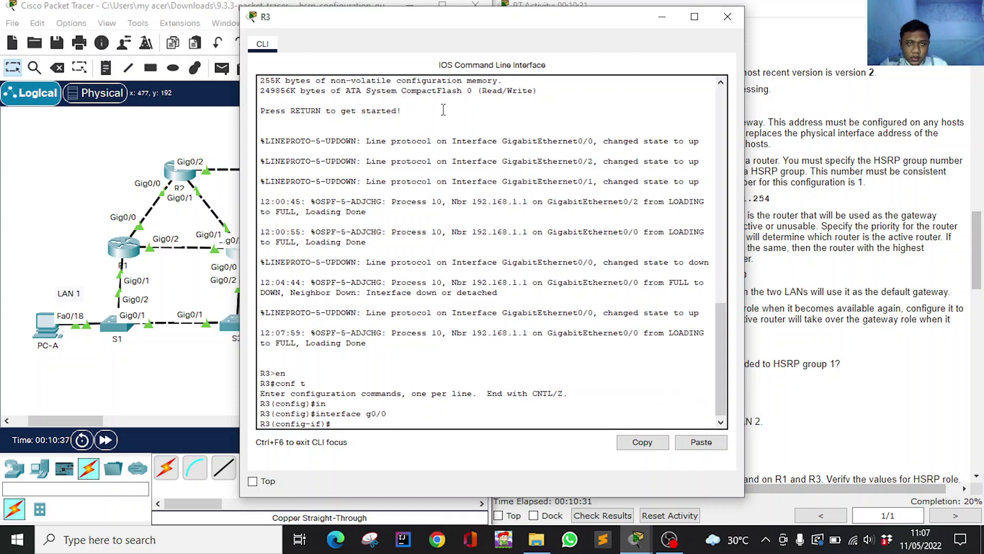
{"action": "left_click_drag", "start_coordinate": [491, 21], "coordinate": [242, 16]}
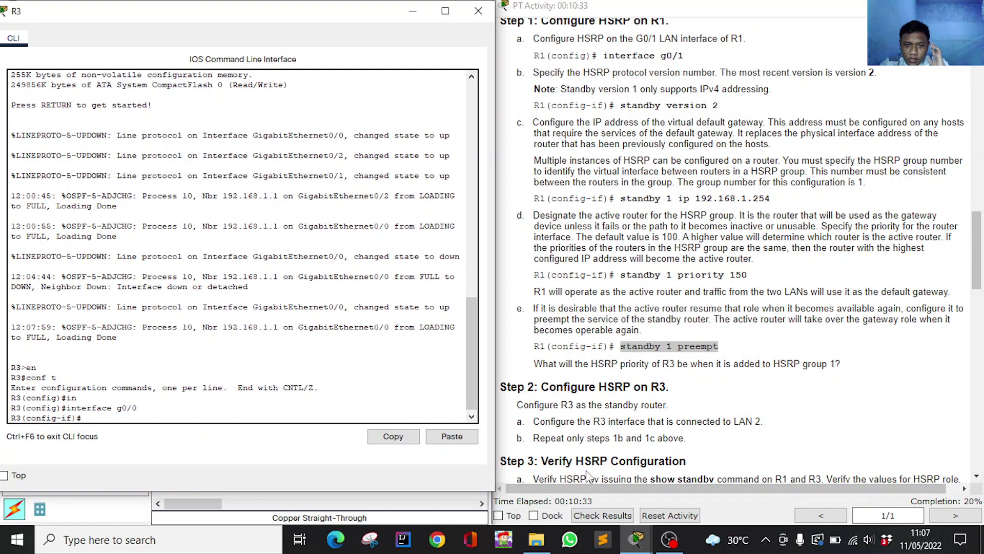
{"action": "scroll", "coordinate": [648, 421], "scroll_direction": "up", "scroll_amount": 3}
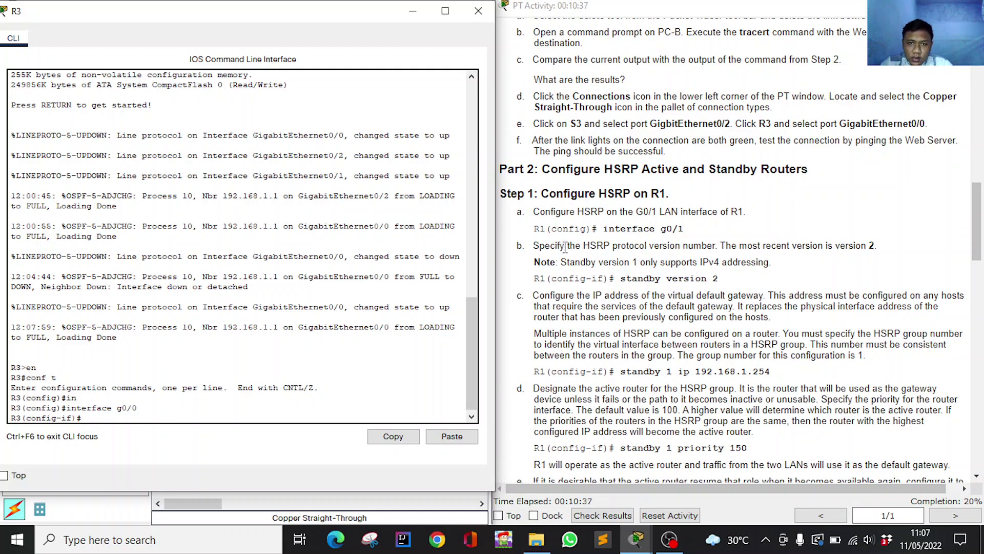
{"action": "left_click_drag", "start_coordinate": [622, 278], "coordinate": [712, 282]}
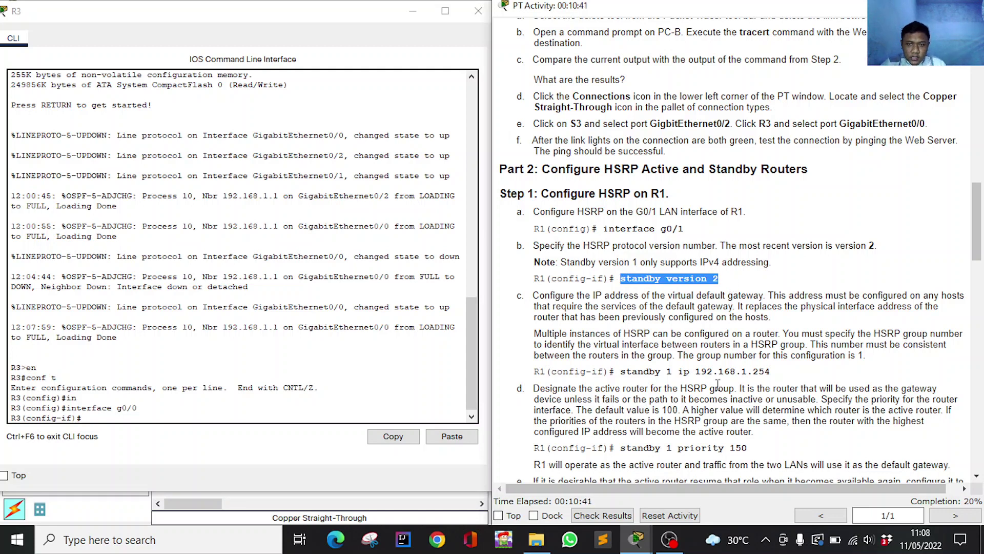
{"action": "left_click", "coordinate": [181, 409]}
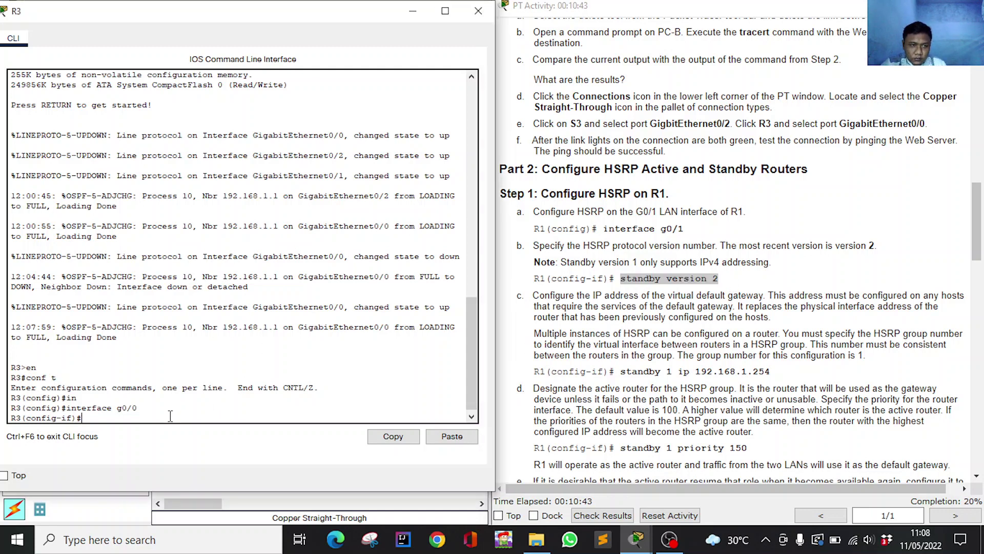
{"action": "left_click", "coordinate": [451, 438]}
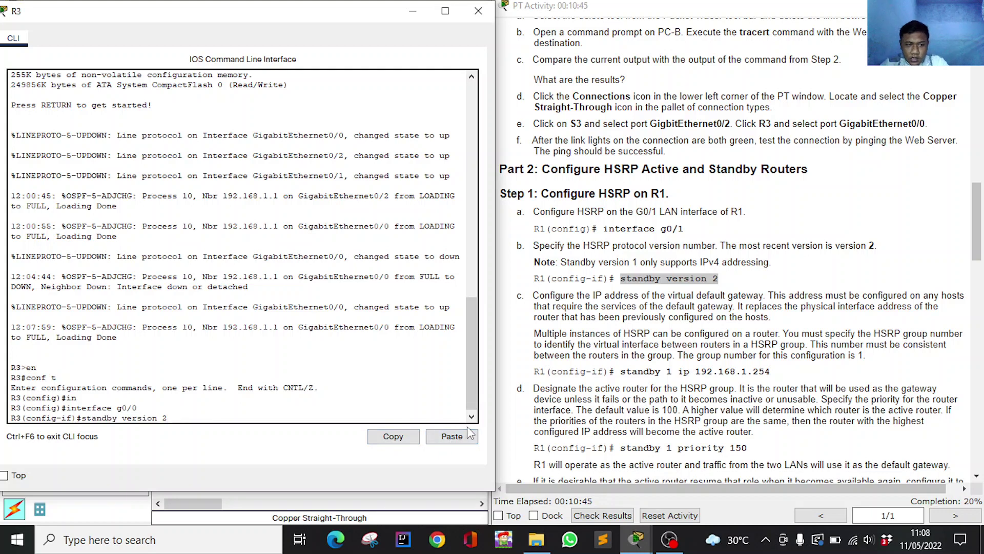
{"action": "key", "text": "Return"}
Apply standby 1 ip 192.168.1.254 on R3's G0/0.
{"action": "left_click_drag", "start_coordinate": [613, 373], "coordinate": [786, 376]}
{"action": "key", "text": "super+c"}
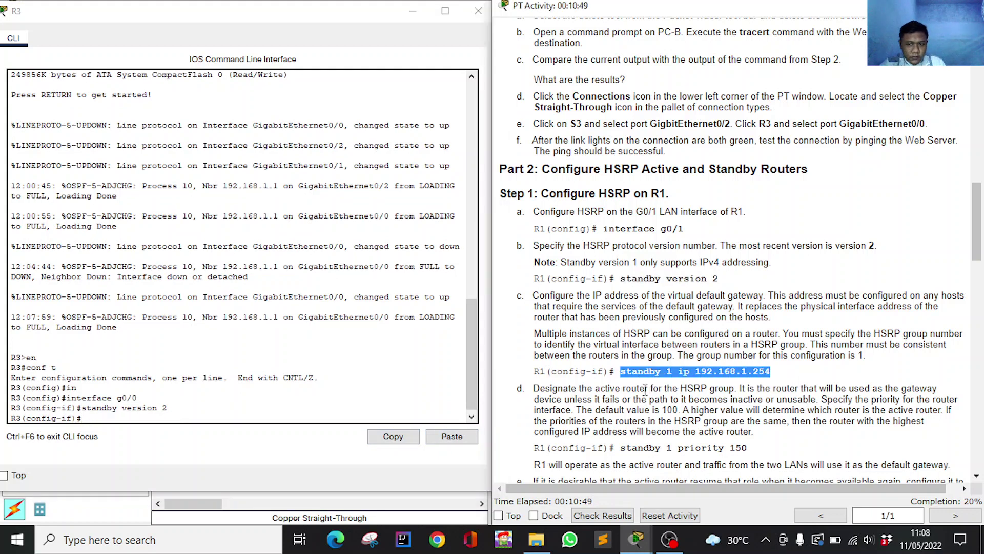
{"action": "left_click", "coordinate": [218, 425]}
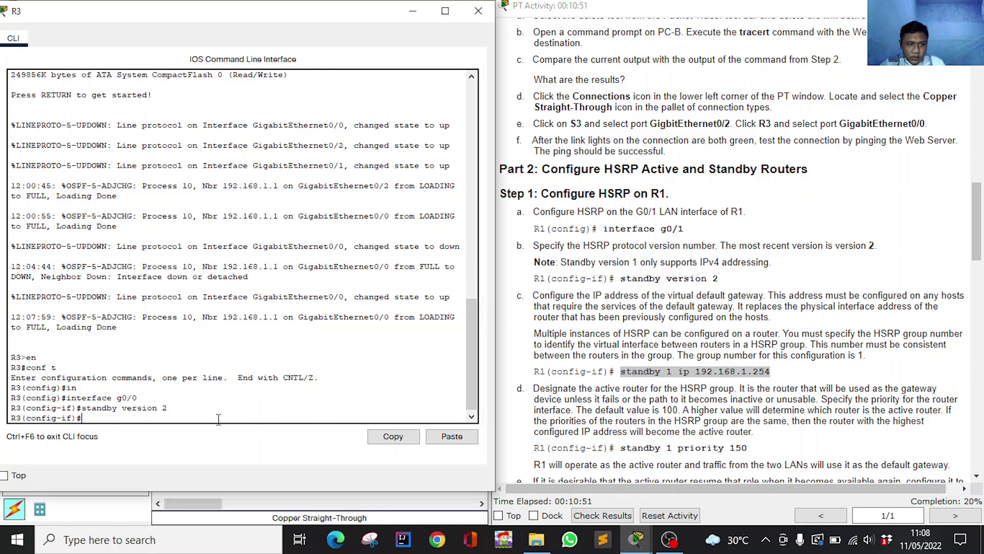
{"action": "left_click", "coordinate": [460, 438]}
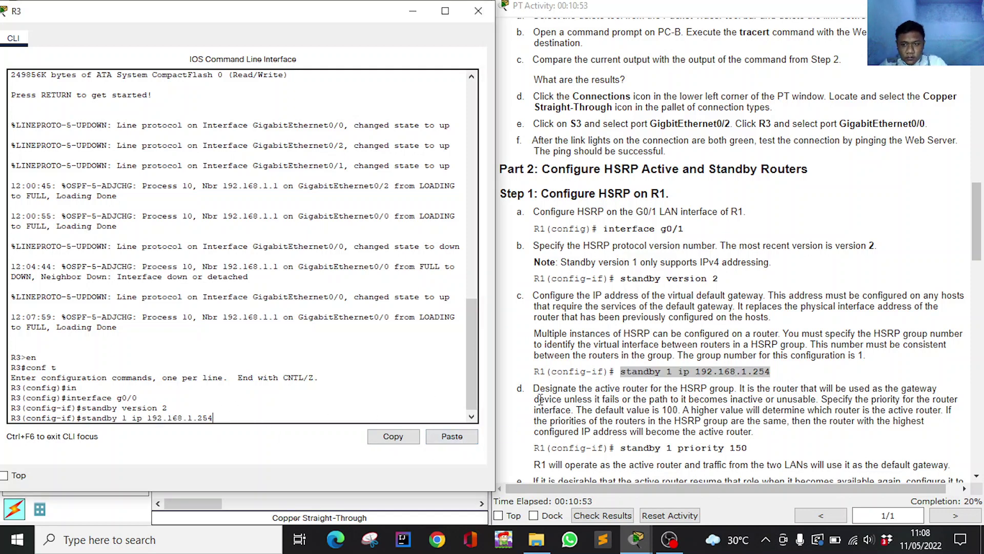
{"action": "key", "text": "Return"}
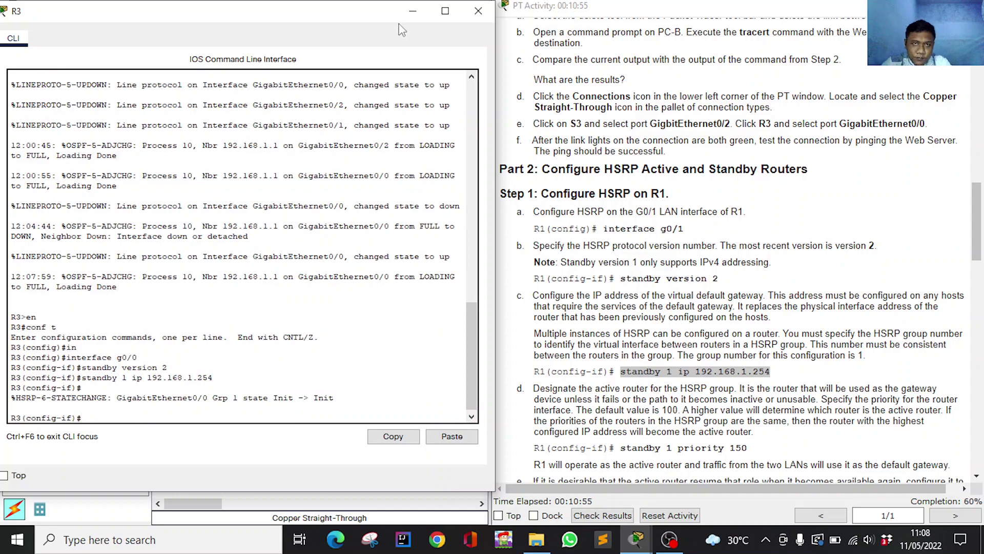
{"action": "left_click", "coordinate": [412, 11]}
{"action": "scroll", "coordinate": [701, 296], "scroll_direction": "down", "scroll_amount": 4}
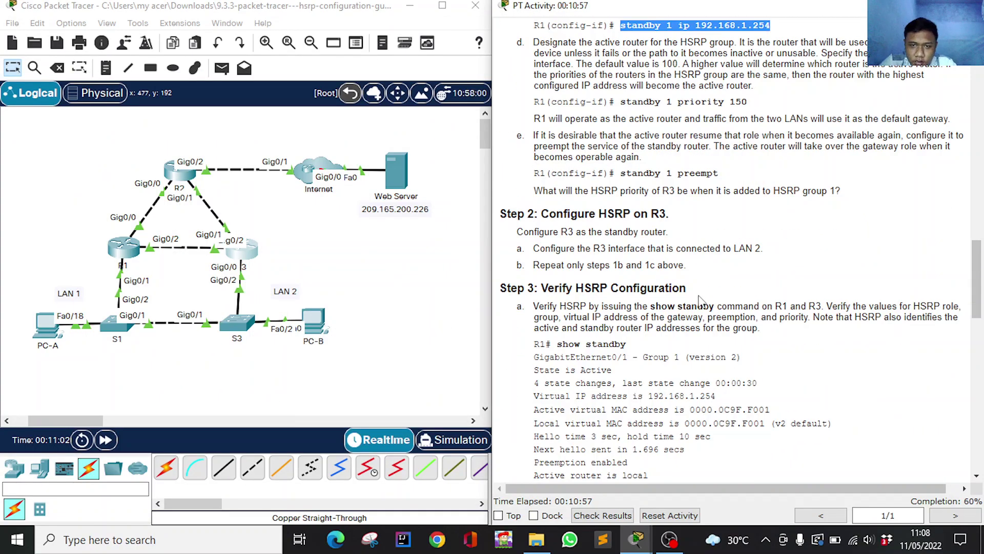
Scroll the instructions to Step 3 and open R1's command line.
{"action": "scroll", "coordinate": [700, 299], "scroll_direction": "down", "scroll_amount": 3}
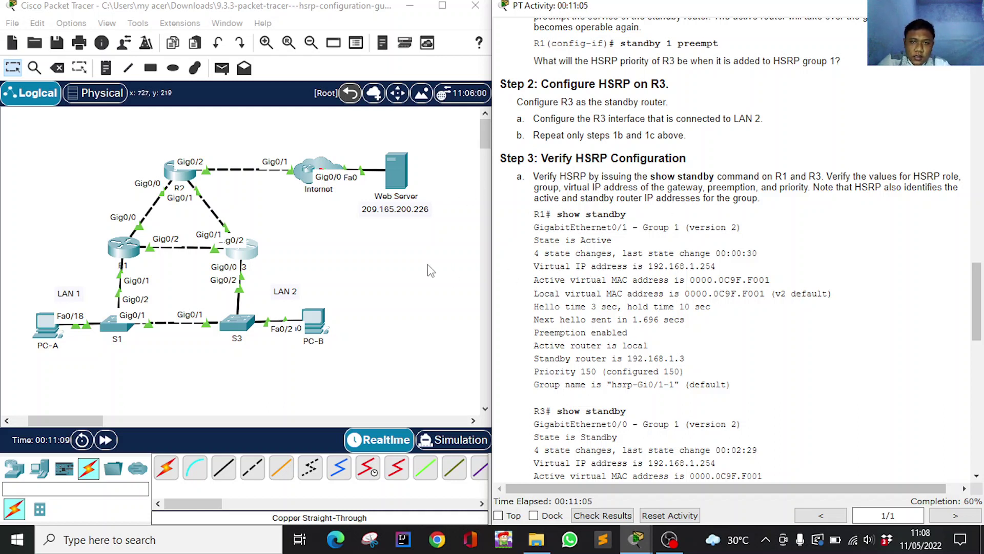
{"action": "left_click", "coordinate": [123, 248]}
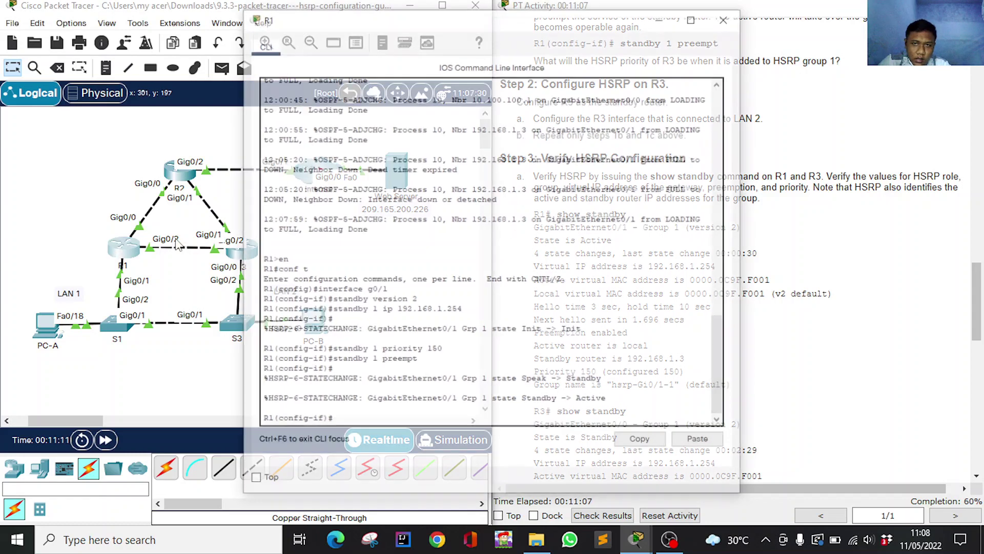
On R1, exit configuration and run show standby: Active, priority 150, standby 192.168.1.3.
{"action": "left_click_drag", "start_coordinate": [533, 33], "coordinate": [293, 27]}
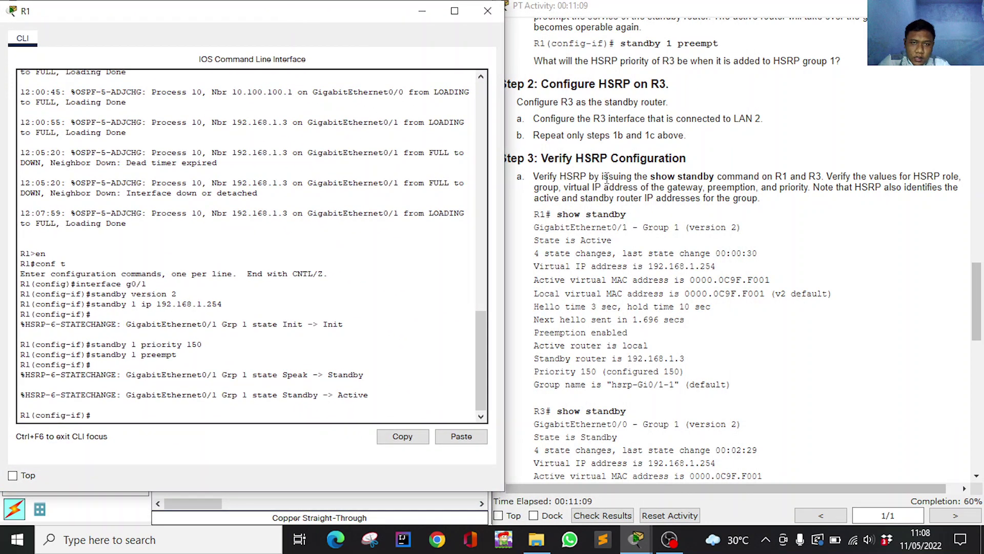
{"action": "left_click", "coordinate": [631, 251]}
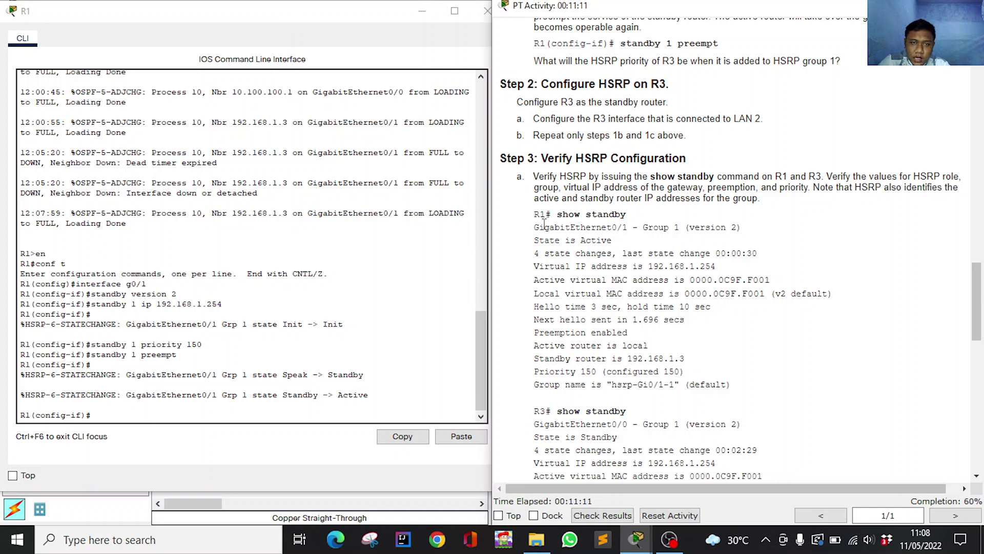
{"action": "left_click", "coordinate": [223, 420]}
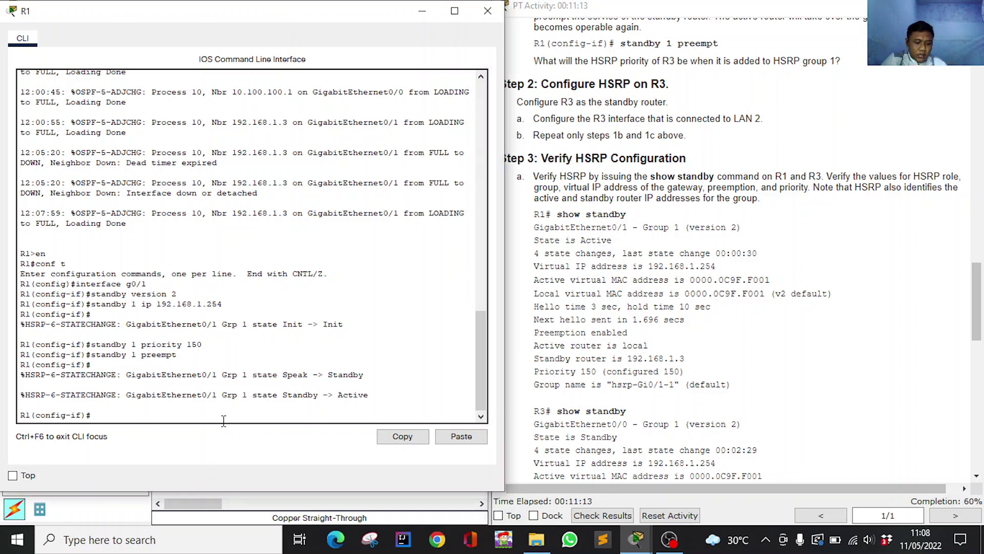
{"action": "type", "text": "end"}
{"action": "key", "text": "Return"}
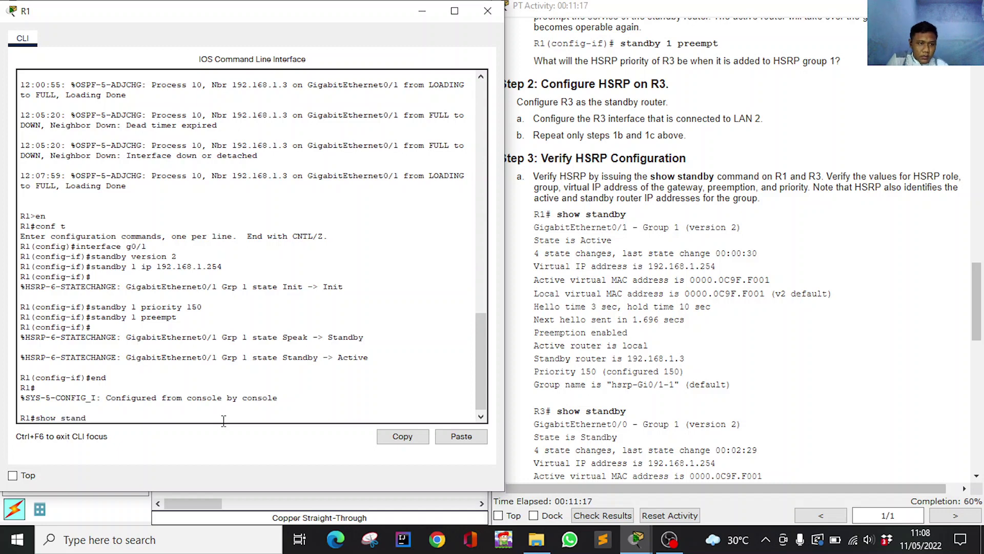
{"action": "type", "text": "show stand"}
{"action": "key", "text": "Tab"}
{"action": "key", "text": "Return"}
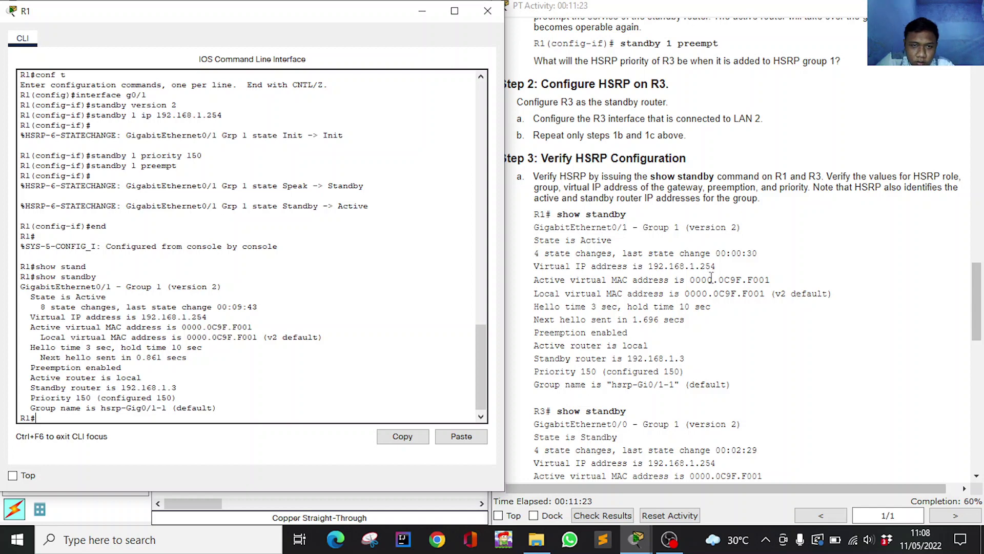
{"action": "scroll", "coordinate": [80, 340], "scroll_direction": "down", "scroll_amount": 1}
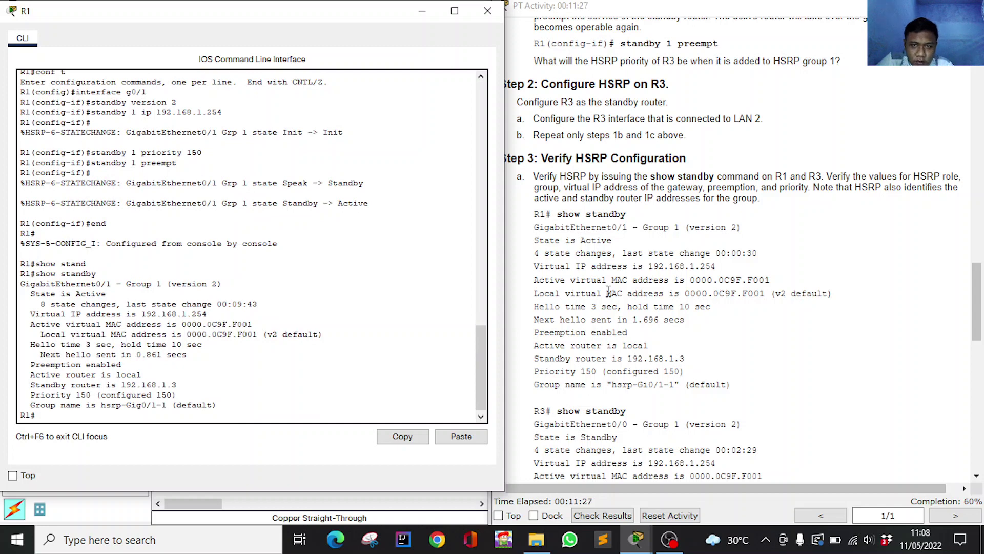
{"action": "scroll", "coordinate": [592, 226], "scroll_direction": "down", "scroll_amount": 3}
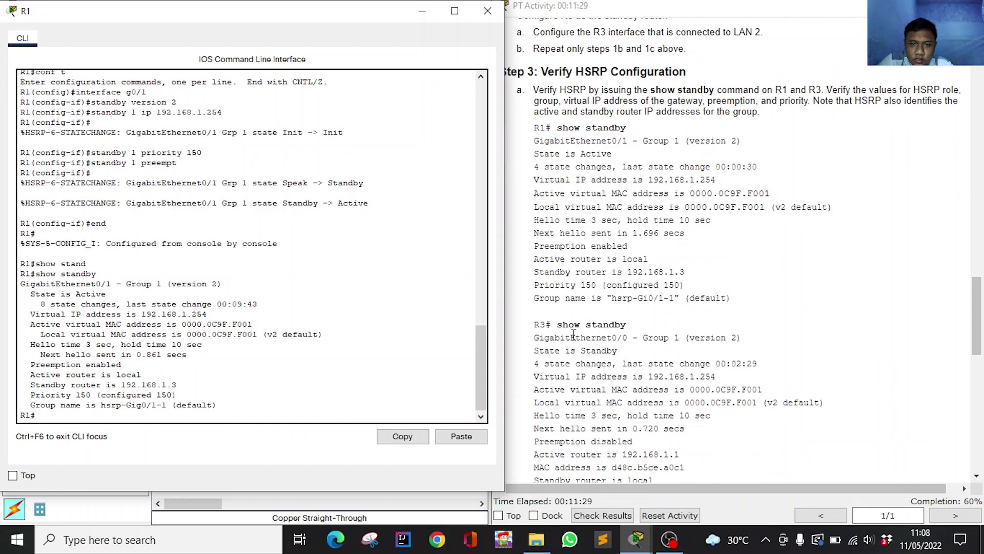
{"action": "left_click", "coordinate": [417, 13]}
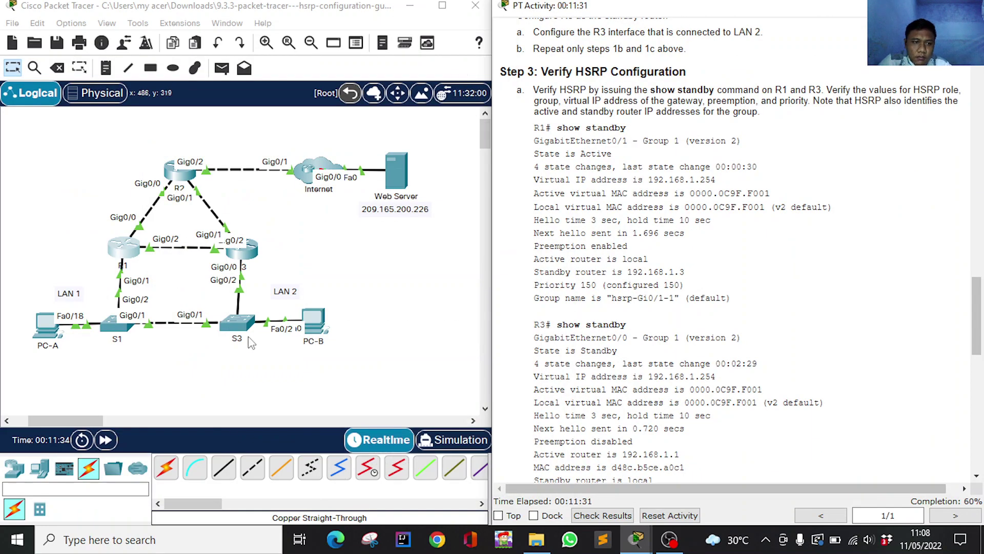
On R3, exit configuration (fixing the 'emd' typo) and run show standby: Standby, priority 100.
{"action": "left_click", "coordinate": [258, 258]}
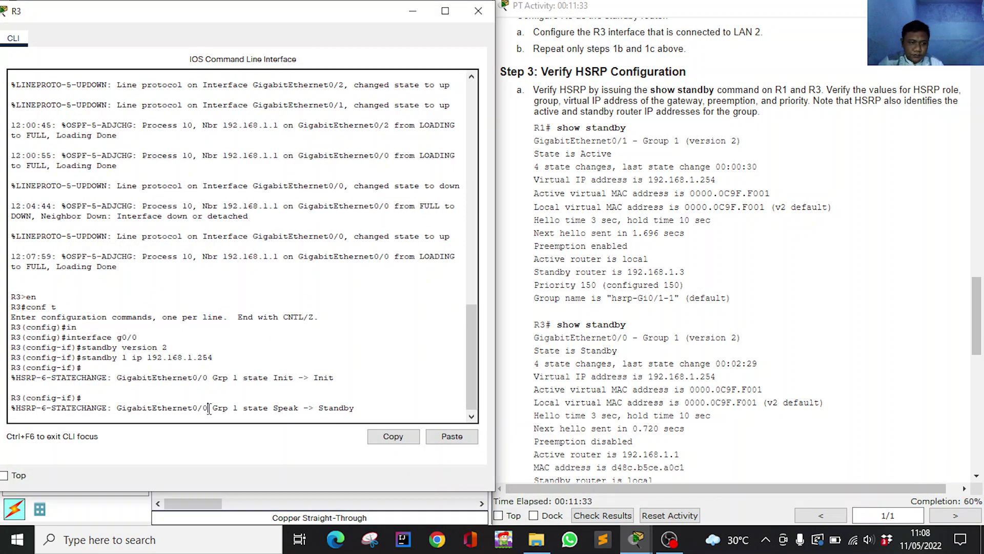
{"action": "key", "text": "Return"}
{"action": "type", "text": "emd"}
{"action": "key", "text": "Return"}
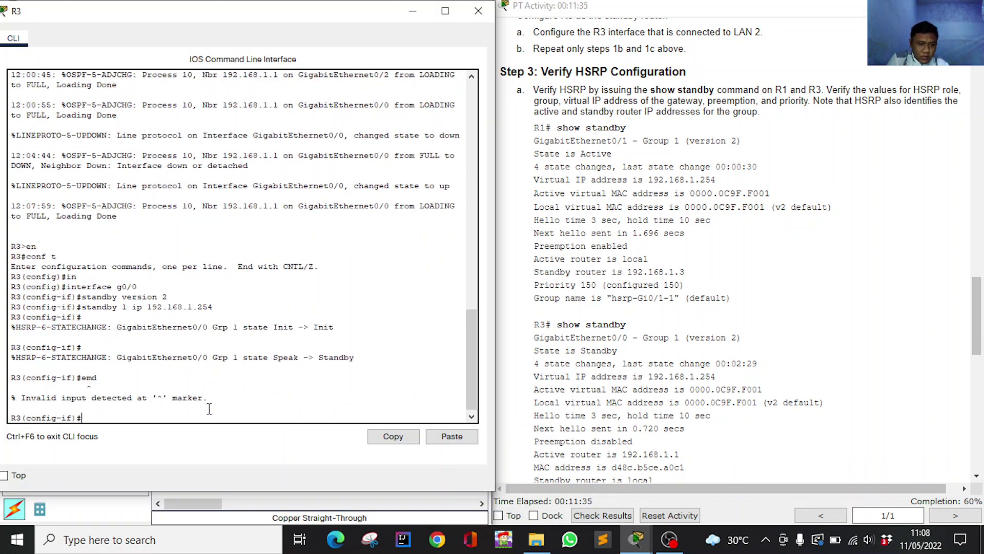
{"action": "type", "text": "end"}
{"action": "key", "text": "Return"}
{"action": "type", "text": "sh"}
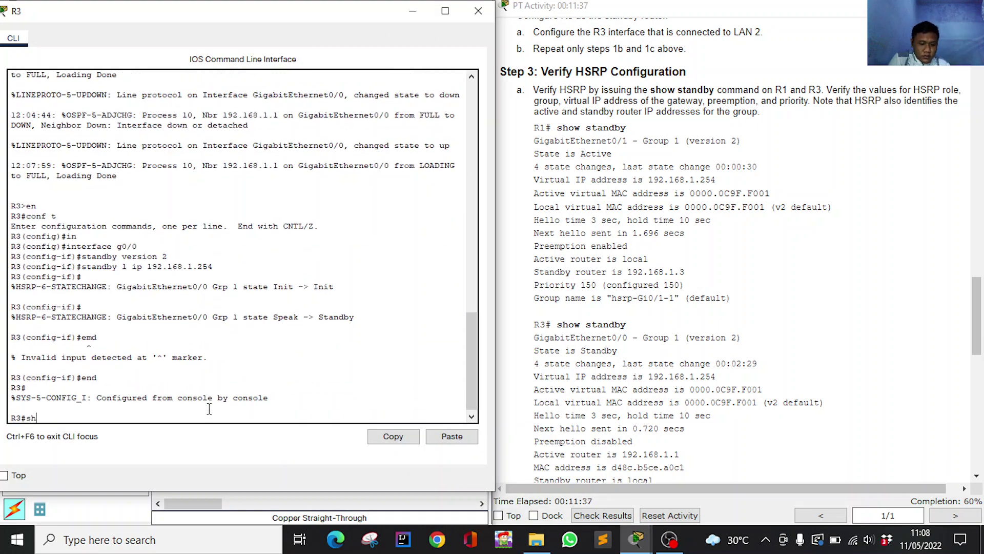
{"action": "type", "text": "ow stand"}
{"action": "key", "text": "Tab"}
{"action": "key", "text": "Return"}
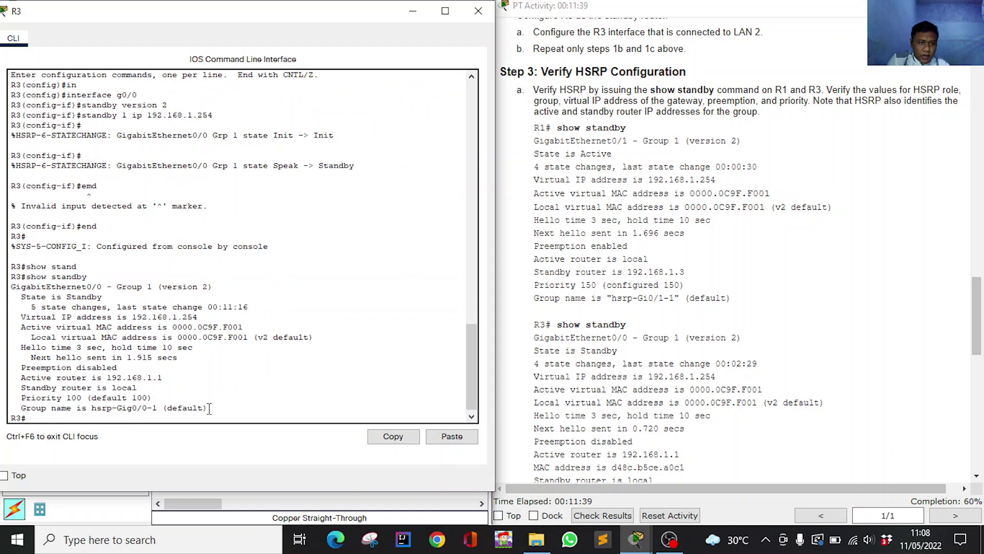
Review the Step 3 questions, highlighting R1's 'State is Active' line.
{"action": "scroll", "coordinate": [768, 339], "scroll_direction": "down", "scroll_amount": 3}
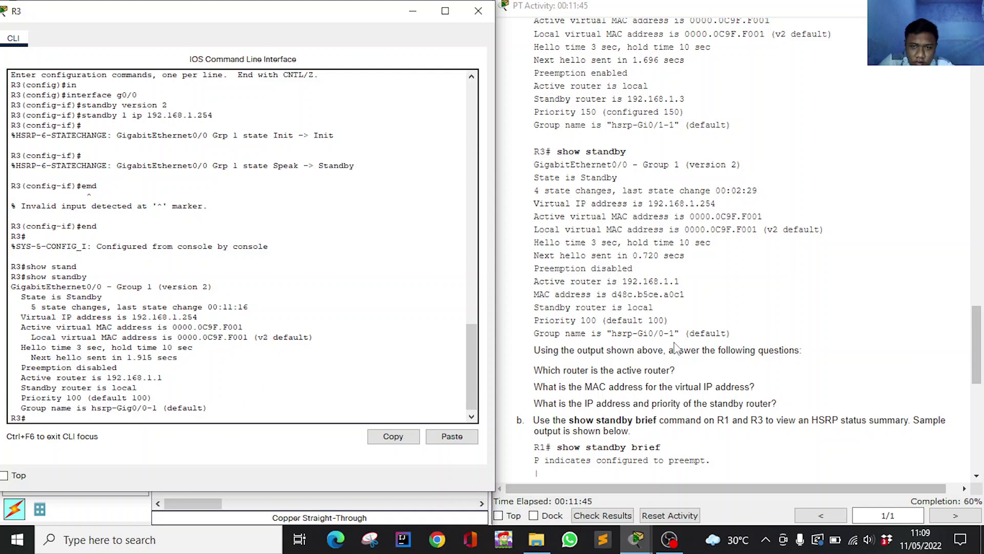
{"action": "scroll", "coordinate": [702, 333], "scroll_direction": "down", "scroll_amount": 1}
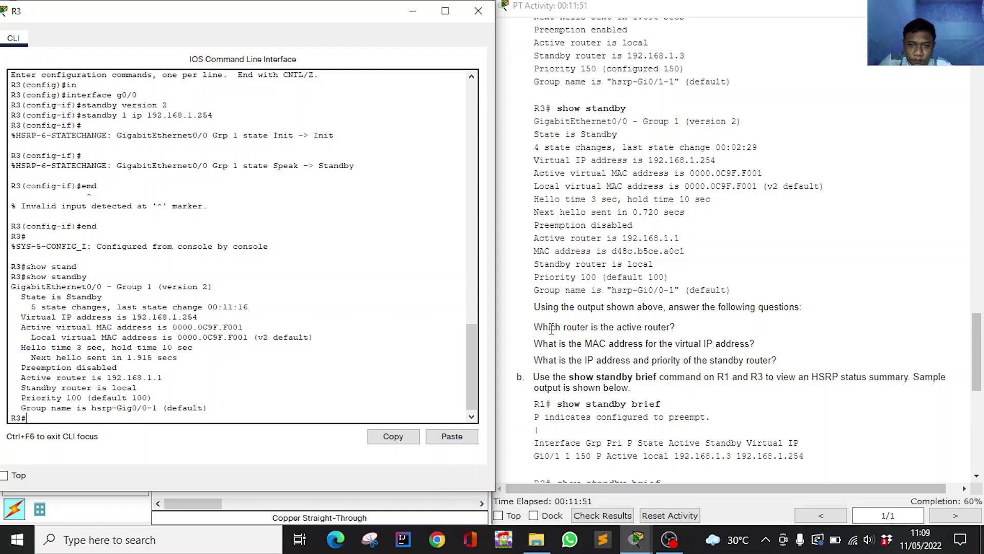
{"action": "scroll", "coordinate": [634, 290], "scroll_direction": "up", "scroll_amount": 1}
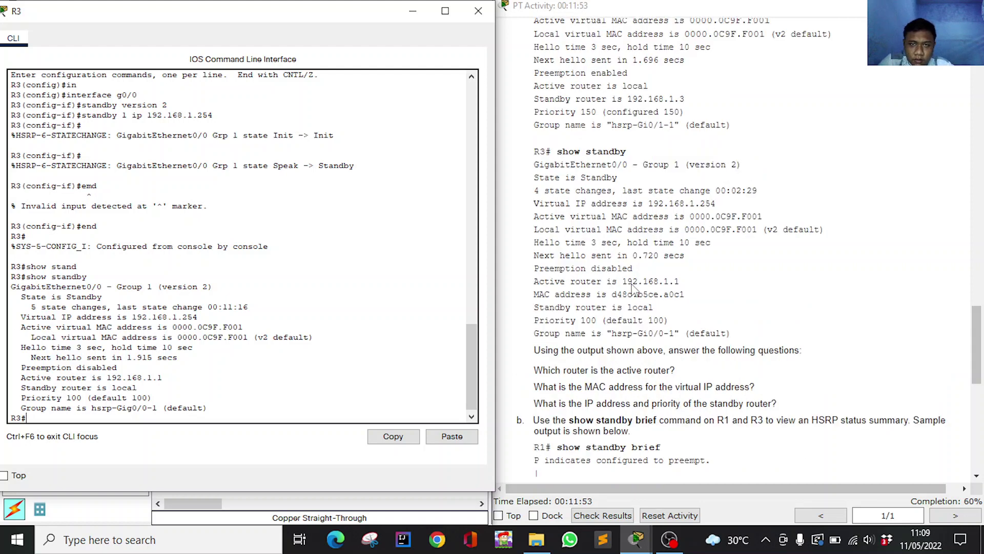
{"action": "scroll", "coordinate": [635, 290], "scroll_direction": "up", "scroll_amount": 4}
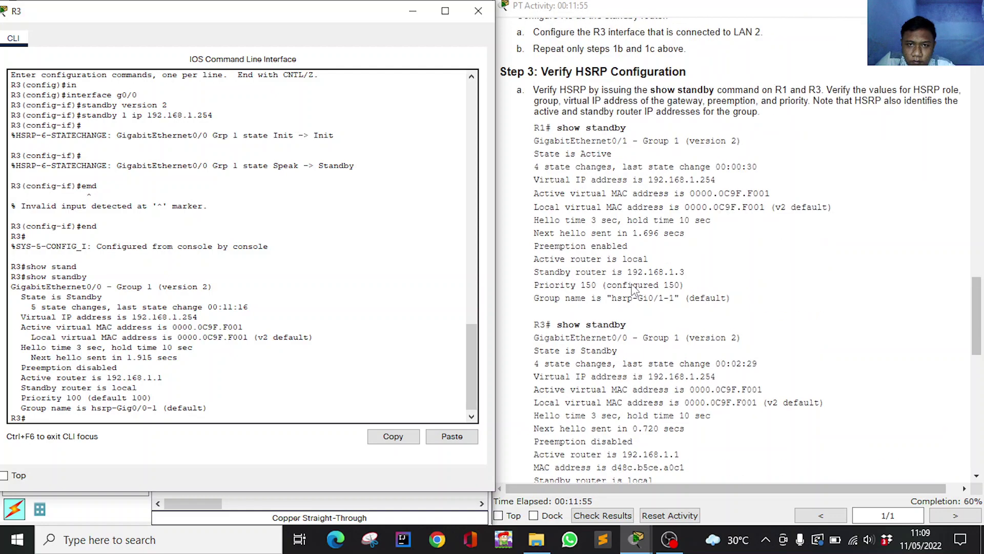
{"action": "scroll", "coordinate": [634, 289], "scroll_direction": "down", "scroll_amount": 6}
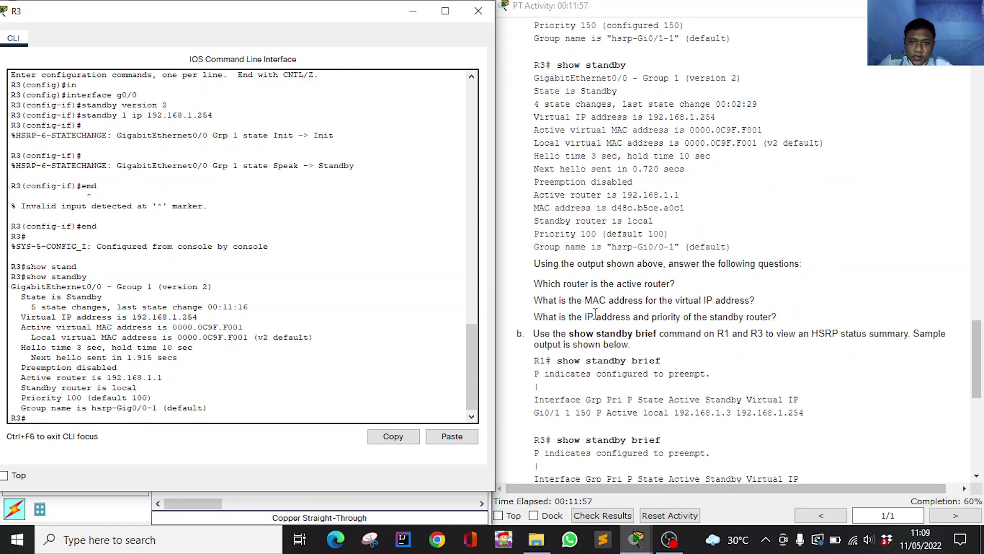
{"action": "scroll", "coordinate": [597, 313], "scroll_direction": "up", "scroll_amount": 4}
{"action": "scroll", "coordinate": [627, 284], "scroll_direction": "down", "scroll_amount": 3}
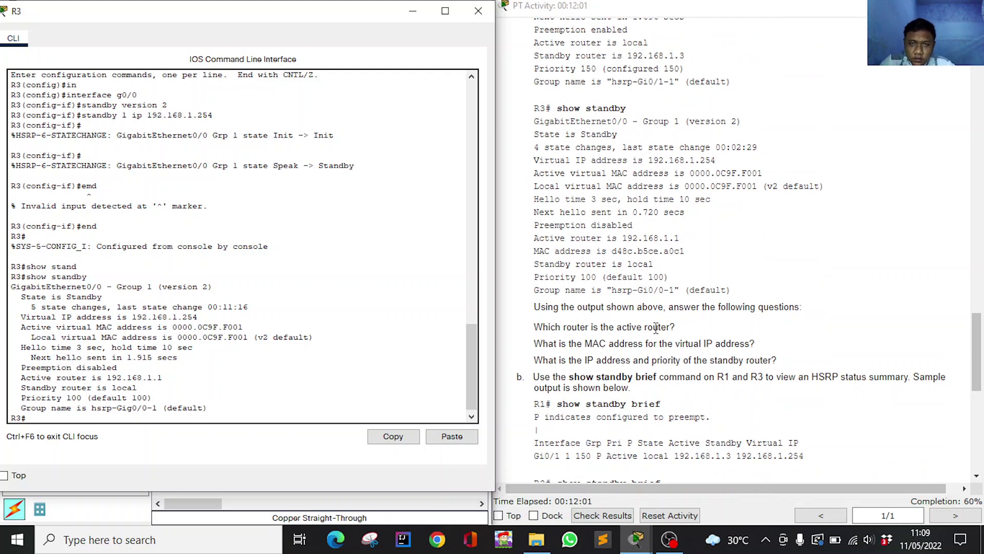
{"action": "scroll", "coordinate": [666, 177], "scroll_direction": "up", "scroll_amount": 5}
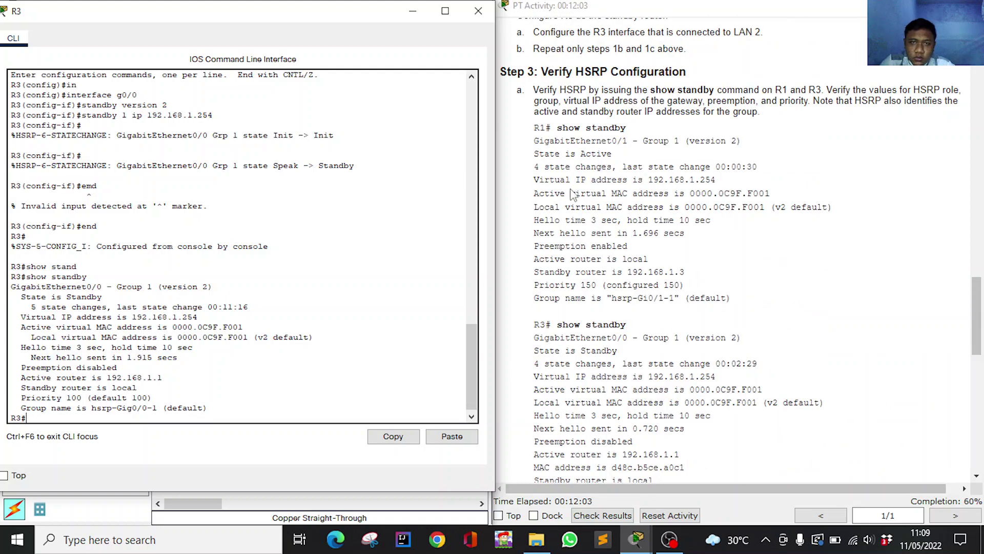
{"action": "left_click_drag", "start_coordinate": [534, 154], "coordinate": [619, 161]}
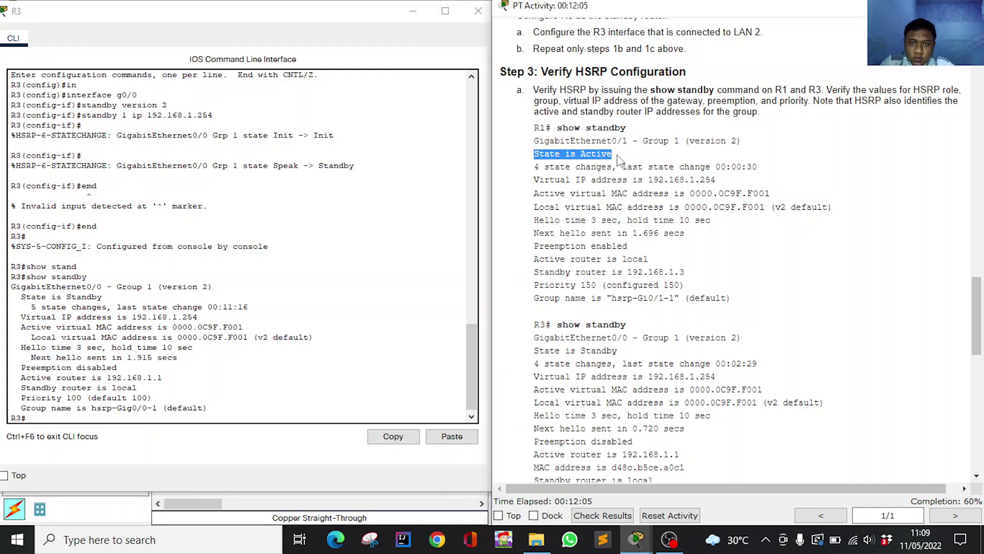
{"action": "left_click", "coordinate": [602, 156]}
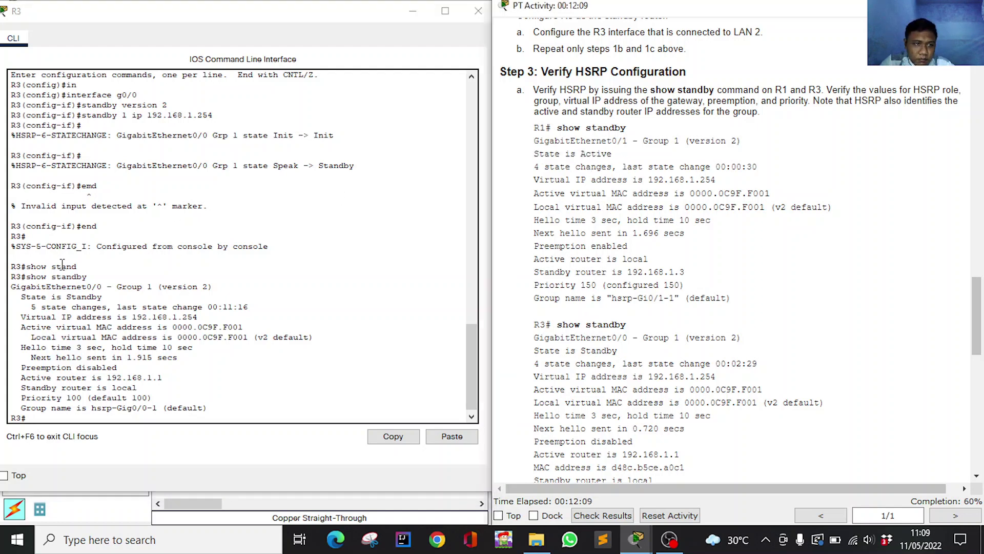
Compare R3's output with the lab text, highlighting its standby router and priority lines.
{"action": "scroll", "coordinate": [608, 185], "scroll_direction": "down", "scroll_amount": 3}
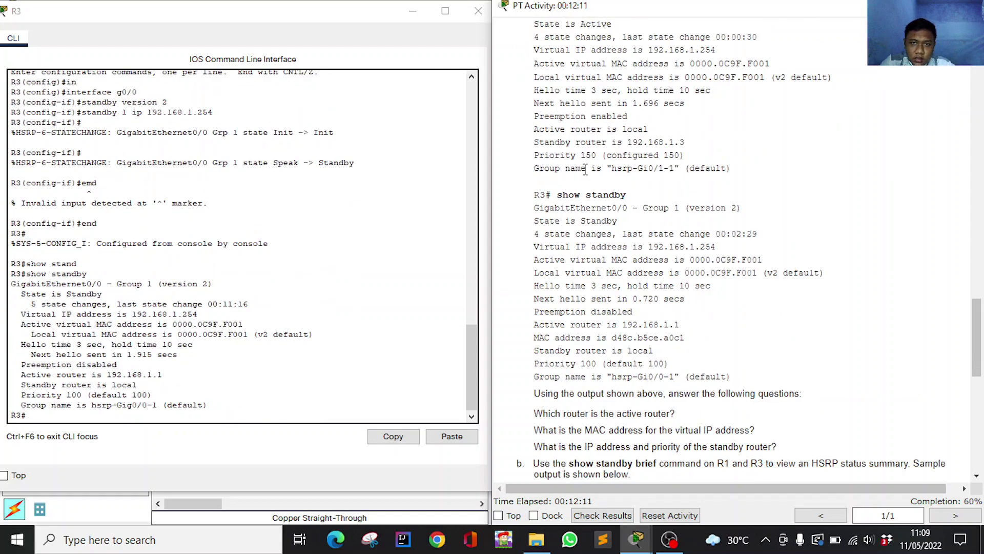
{"action": "scroll", "coordinate": [585, 169], "scroll_direction": "down", "scroll_amount": 4}
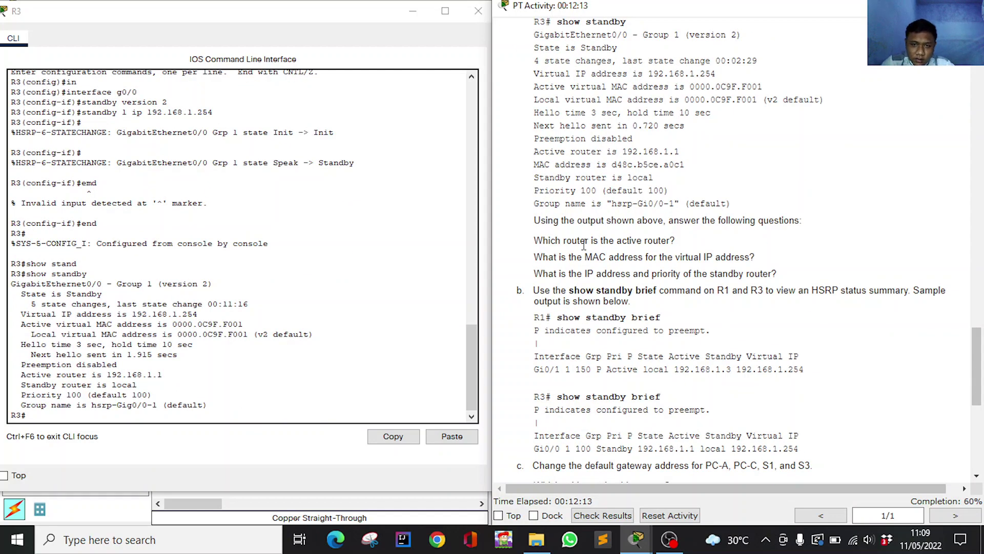
{"action": "scroll", "coordinate": [584, 245], "scroll_direction": "down", "scroll_amount": 2}
{"action": "scroll", "coordinate": [604, 277], "scroll_direction": "up", "scroll_amount": 2}
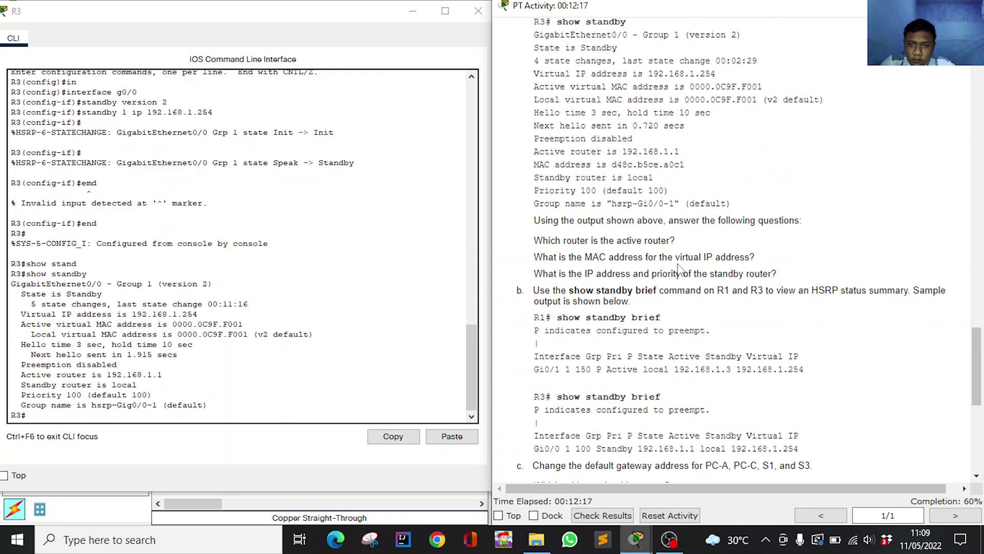
{"action": "scroll", "coordinate": [698, 259], "scroll_direction": "up", "scroll_amount": 3}
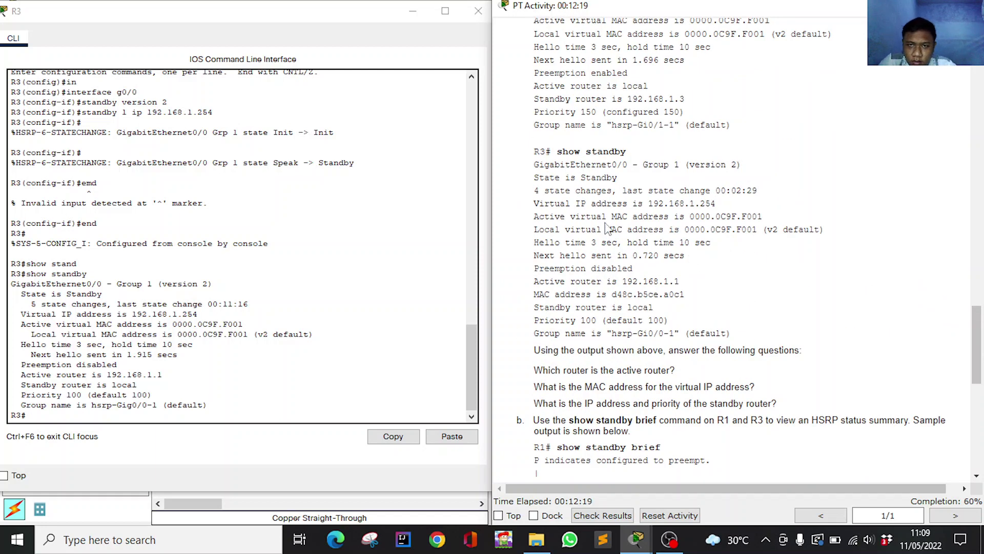
{"action": "left_click_drag", "start_coordinate": [647, 205], "coordinate": [717, 205]}
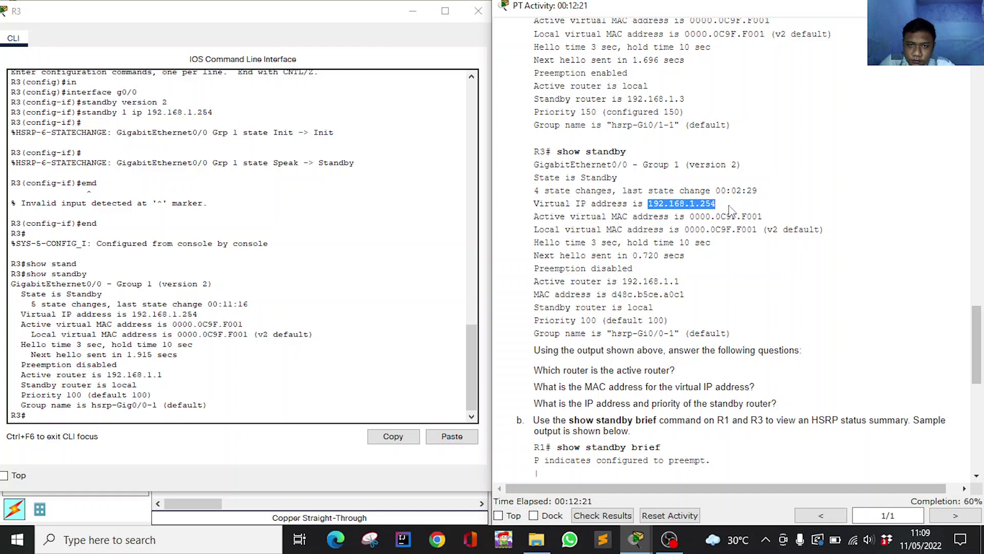
{"action": "scroll", "coordinate": [734, 211], "scroll_direction": "down", "scroll_amount": 3}
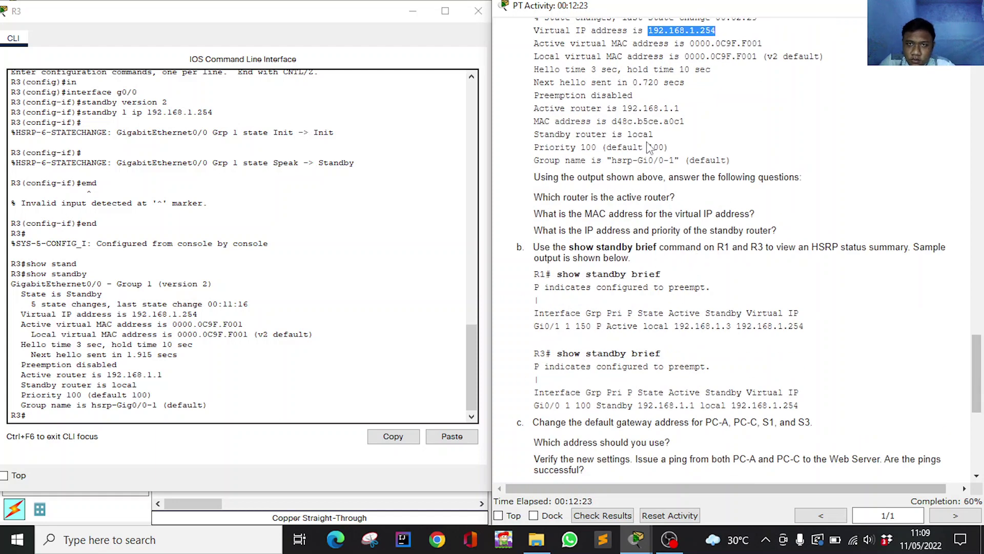
{"action": "scroll", "coordinate": [650, 147], "scroll_direction": "up", "scroll_amount": 1}
{"action": "scroll", "coordinate": [715, 200], "scroll_direction": "down", "scroll_amount": 2}
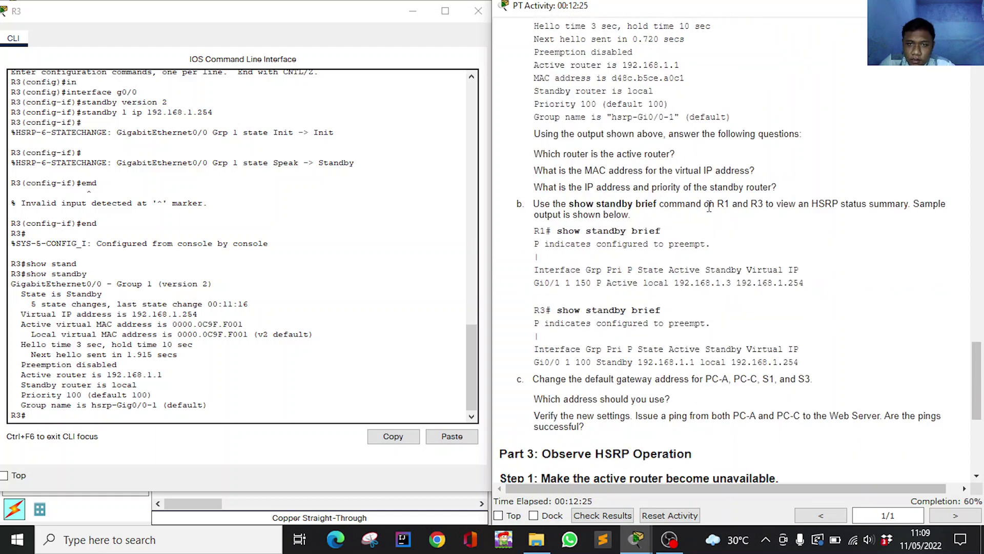
{"action": "scroll", "coordinate": [660, 227], "scroll_direction": "up", "scroll_amount": 1}
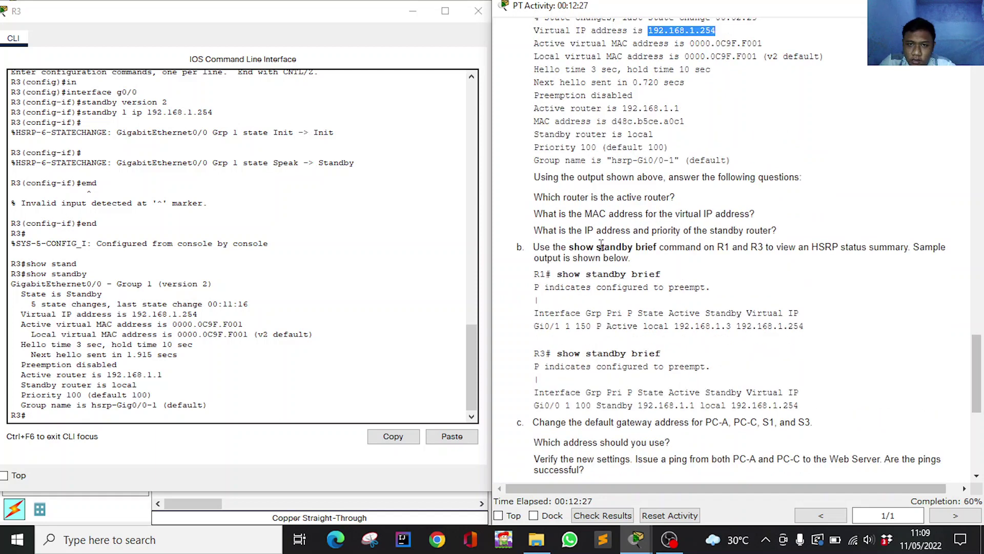
{"action": "scroll", "coordinate": [728, 237], "scroll_direction": "up", "scroll_amount": 3}
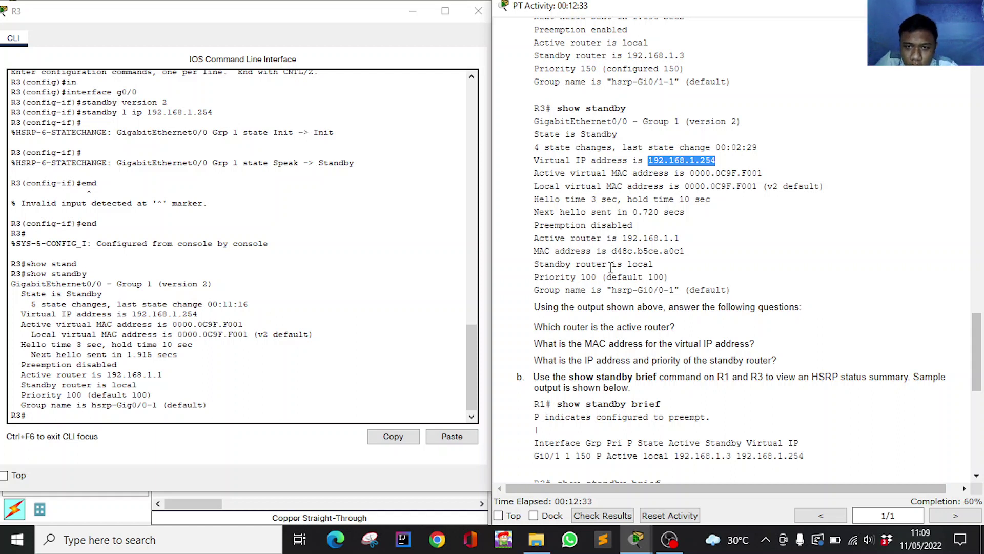
{"action": "left_click_drag", "start_coordinate": [535, 263], "coordinate": [688, 286]}
{"action": "left_click", "coordinate": [623, 260]}
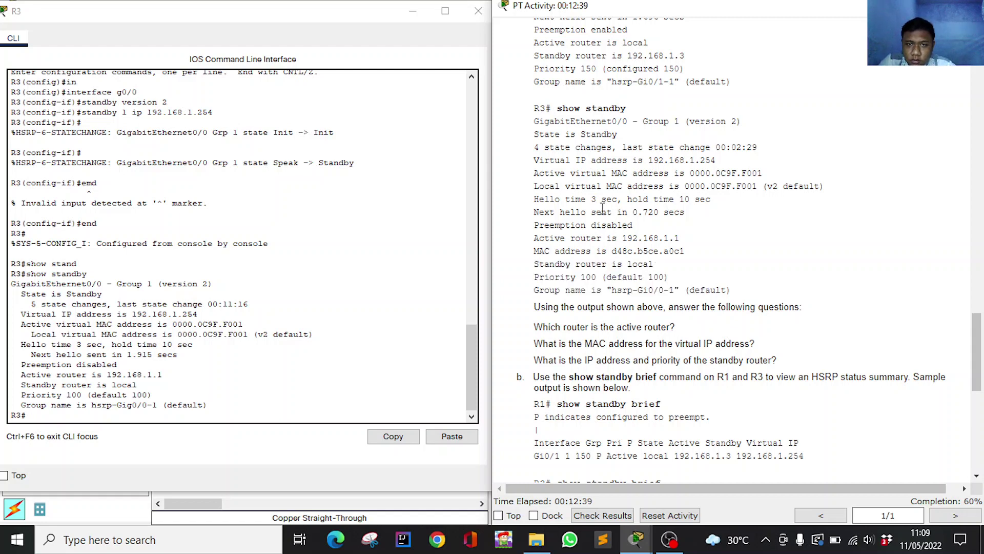
Finish scrolling the questions and minimize R3's console to show the topology.
{"action": "scroll", "coordinate": [610, 256], "scroll_direction": "down", "scroll_amount": 7}
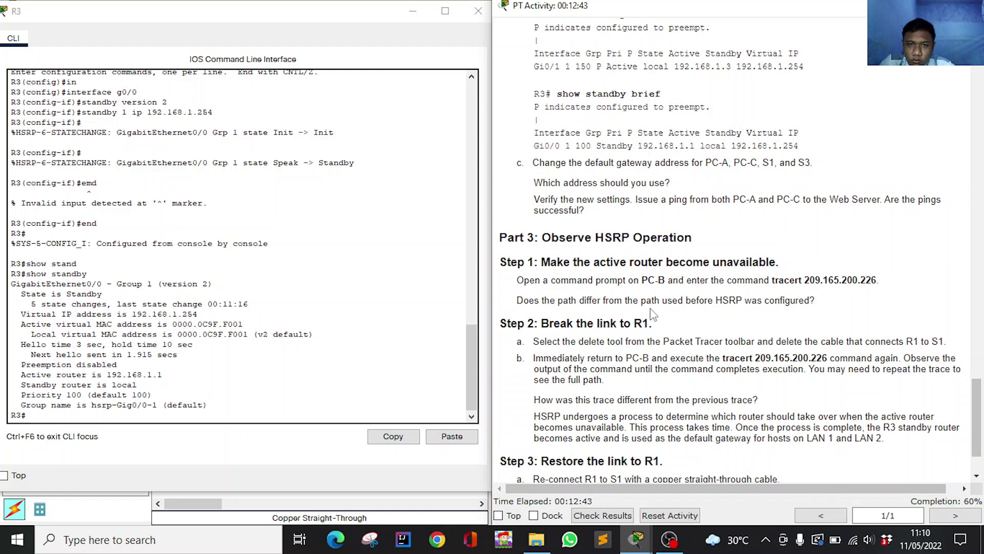
{"action": "scroll", "coordinate": [652, 314], "scroll_direction": "down", "scroll_amount": 1}
{"action": "scroll", "coordinate": [653, 314], "scroll_direction": "up", "scroll_amount": 2}
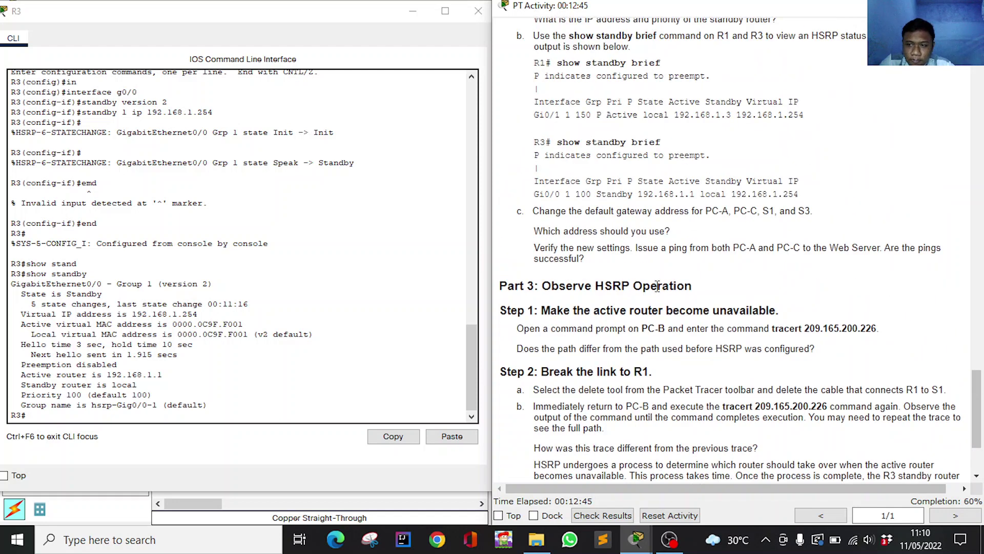
{"action": "scroll", "coordinate": [664, 261], "scroll_direction": "up", "scroll_amount": 1}
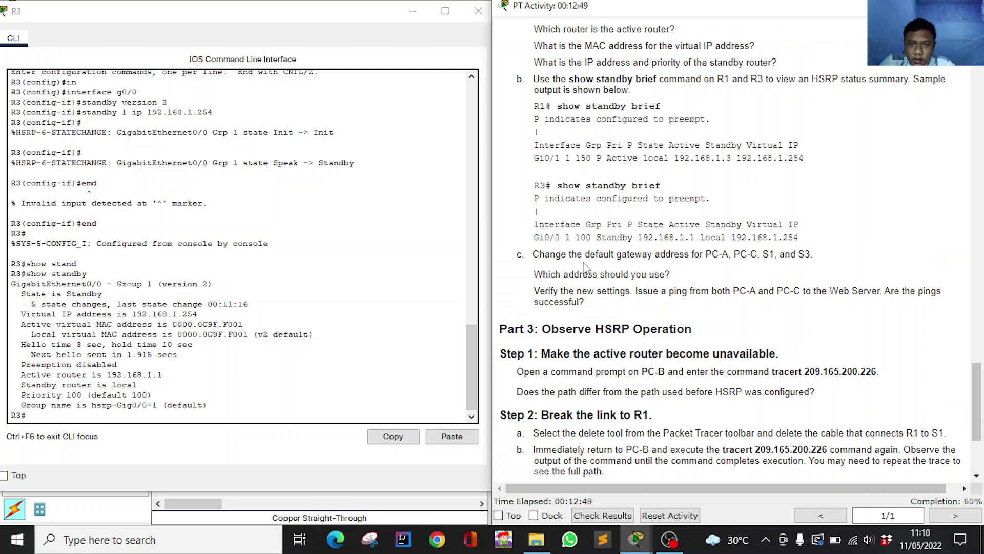
{"action": "scroll", "coordinate": [586, 265], "scroll_direction": "up", "scroll_amount": 4}
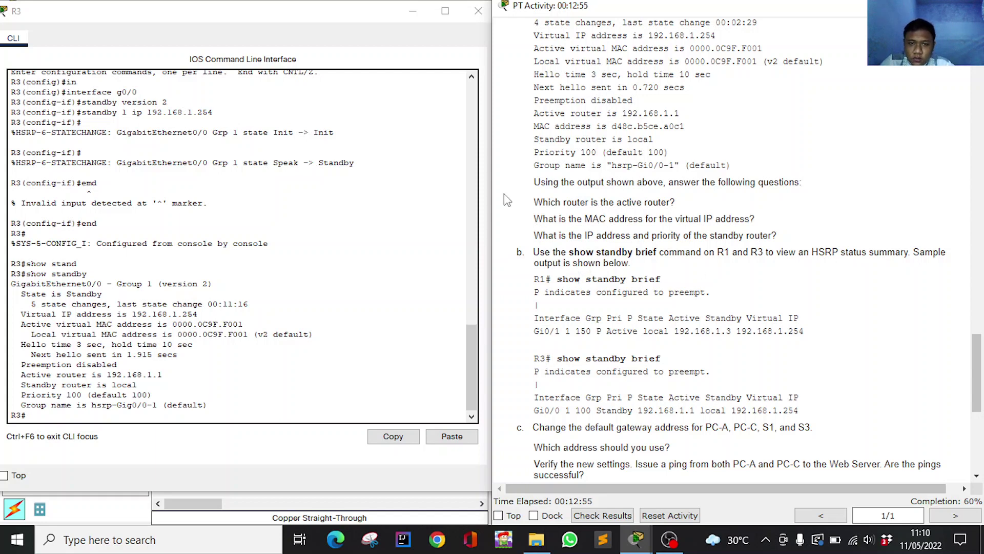
{"action": "left_click", "coordinate": [412, 11]}
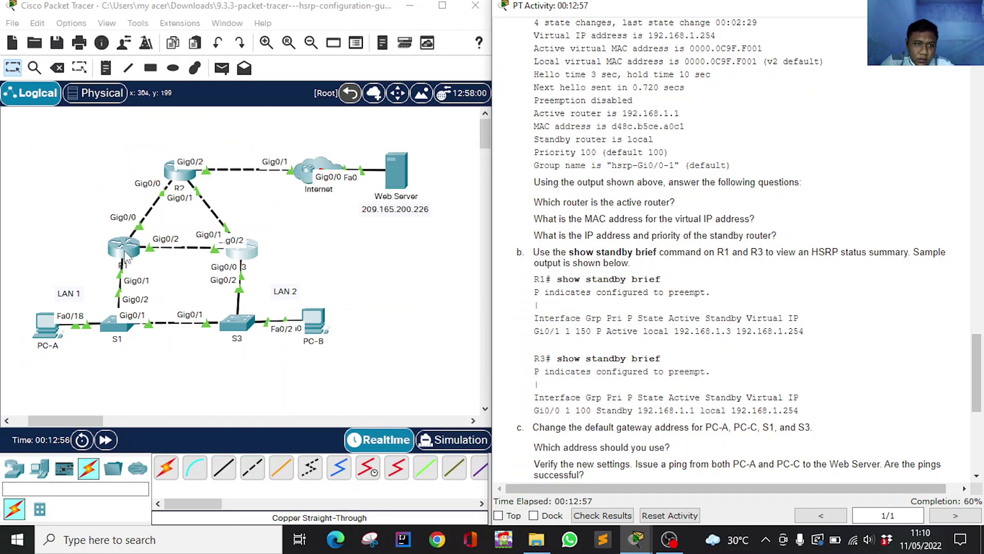
Run show standby brief on R1: Gi0/1 Active, priority 150, virtual IP 192.168.1.254.
{"action": "left_click", "coordinate": [128, 256]}
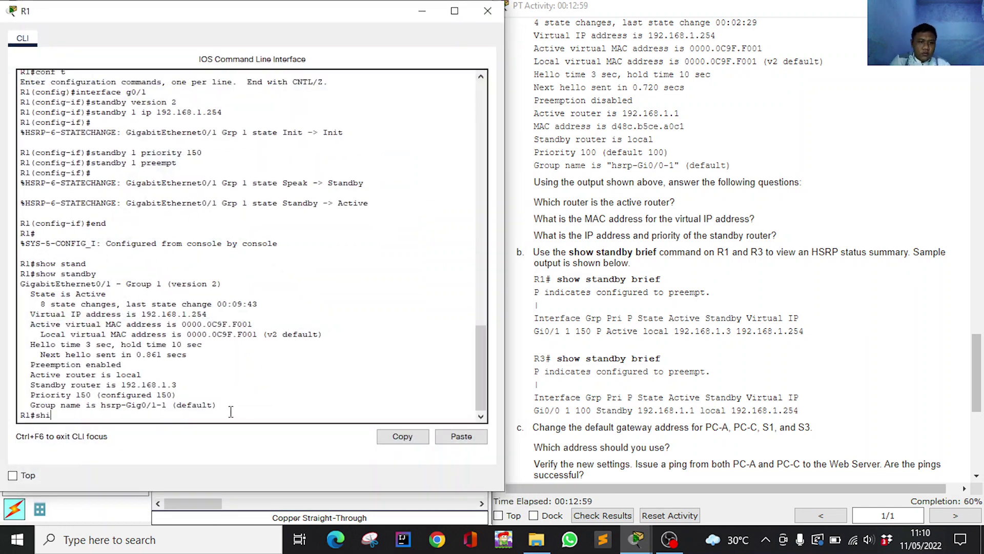
{"action": "type", "text": "show stan"}
{"action": "key", "text": "Tab"}
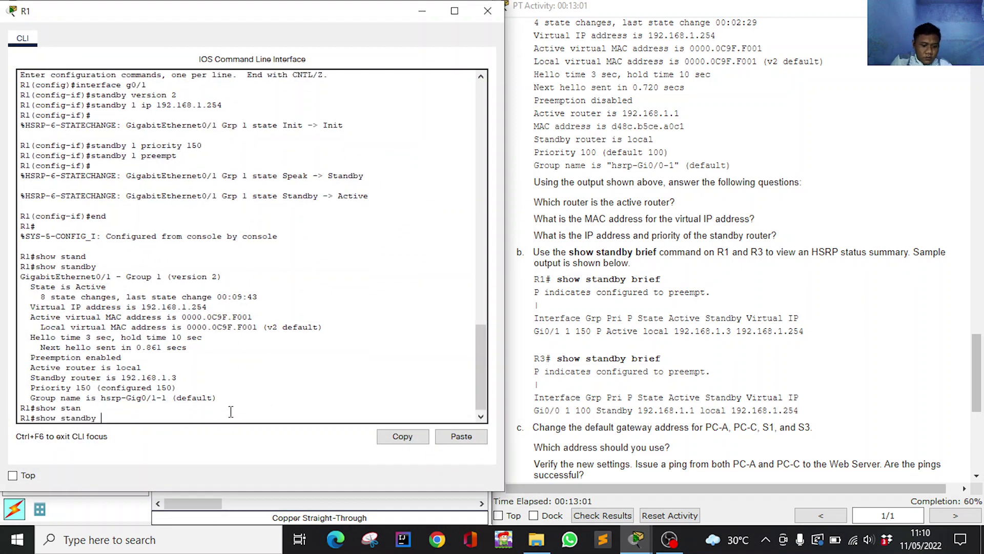
{"action": "type", "text": "bri"}
{"action": "key", "text": "Tab"}
{"action": "key", "text": "Return"}
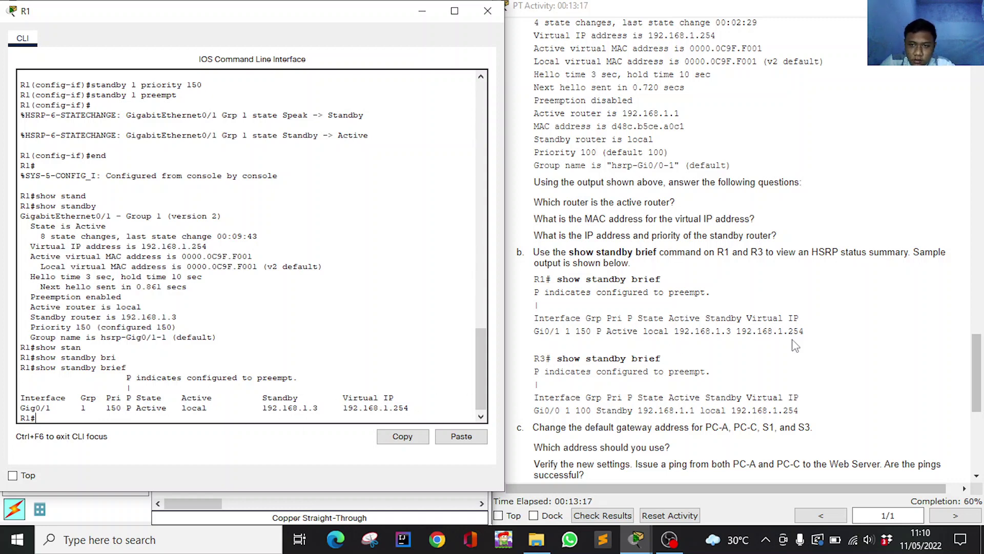
{"action": "scroll", "coordinate": [789, 346], "scroll_direction": "down", "scroll_amount": 1}
{"action": "left_click", "coordinate": [422, 11]}
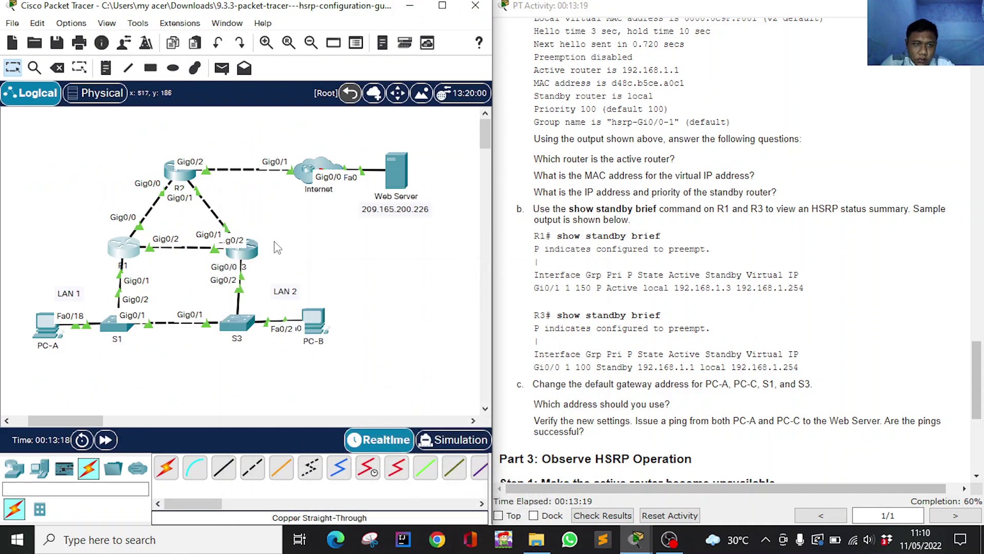
Run show standby brief on R3: Gig0/0 Standby, priority 100, active 192.168.1.1.
{"action": "left_click", "coordinate": [261, 247]}
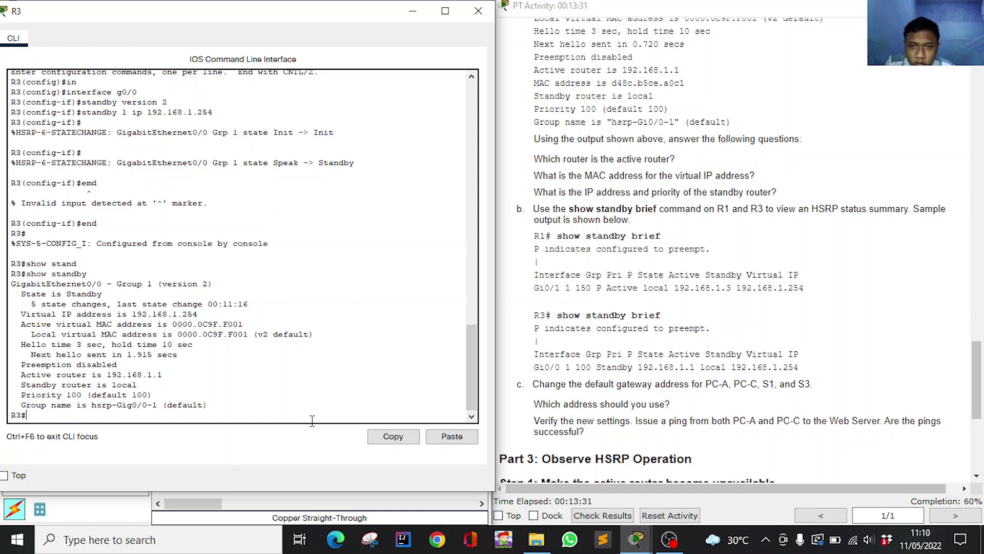
{"action": "key", "text": "Tab"}
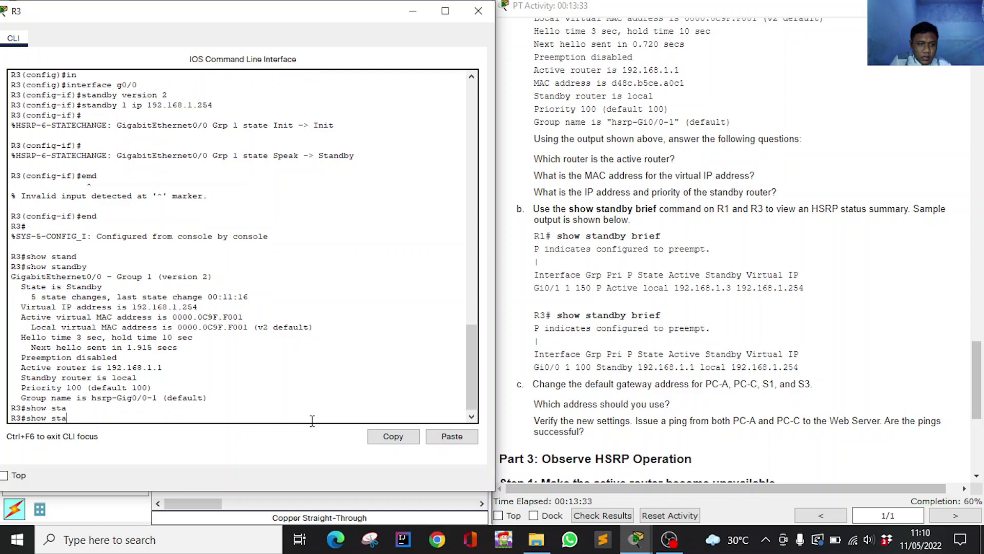
{"action": "key", "text": "Tab"}
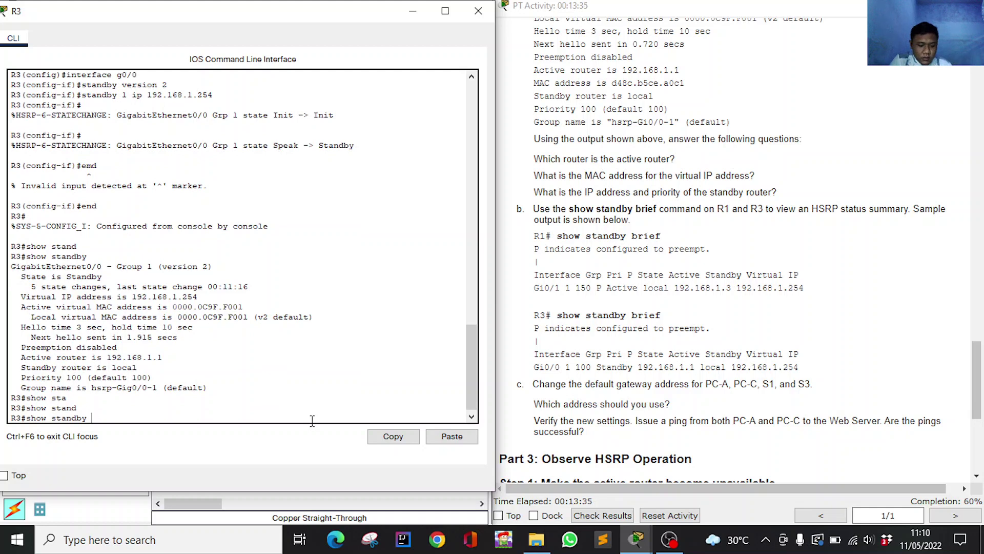
{"action": "type", "text": "bri"}
{"action": "key", "text": "Tab"}
{"action": "key", "text": "Return"}
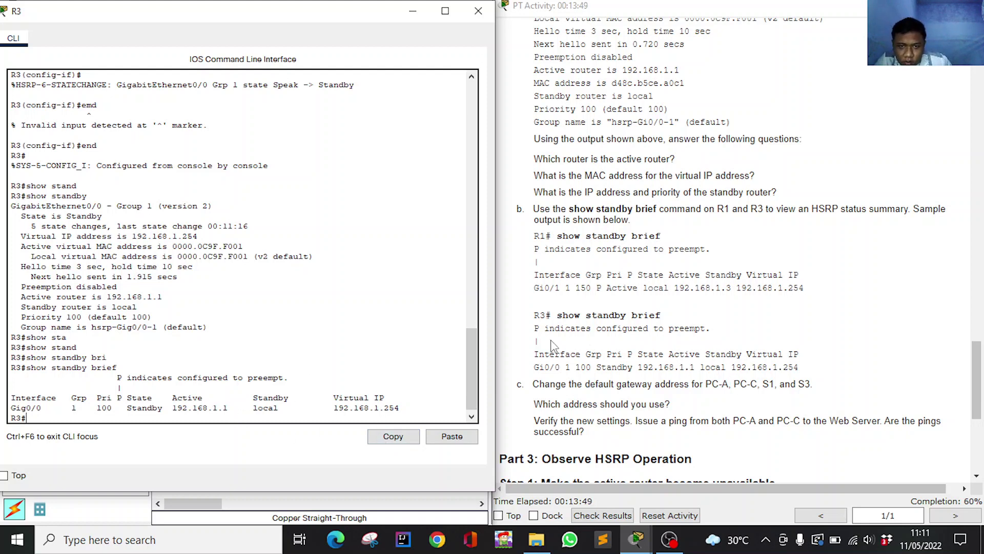
{"action": "scroll", "coordinate": [754, 378], "scroll_direction": "down", "scroll_amount": 1}
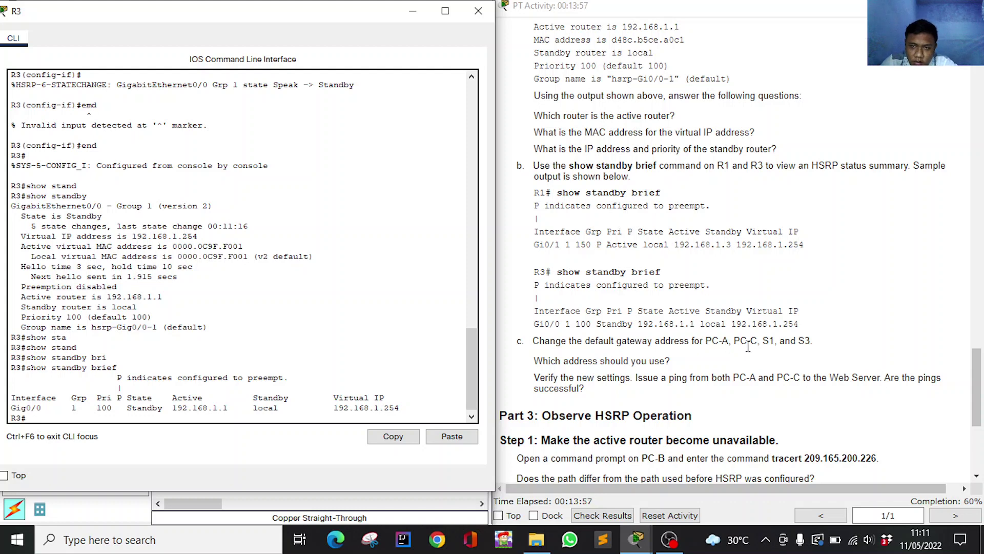
{"action": "left_click", "coordinate": [419, 12]}
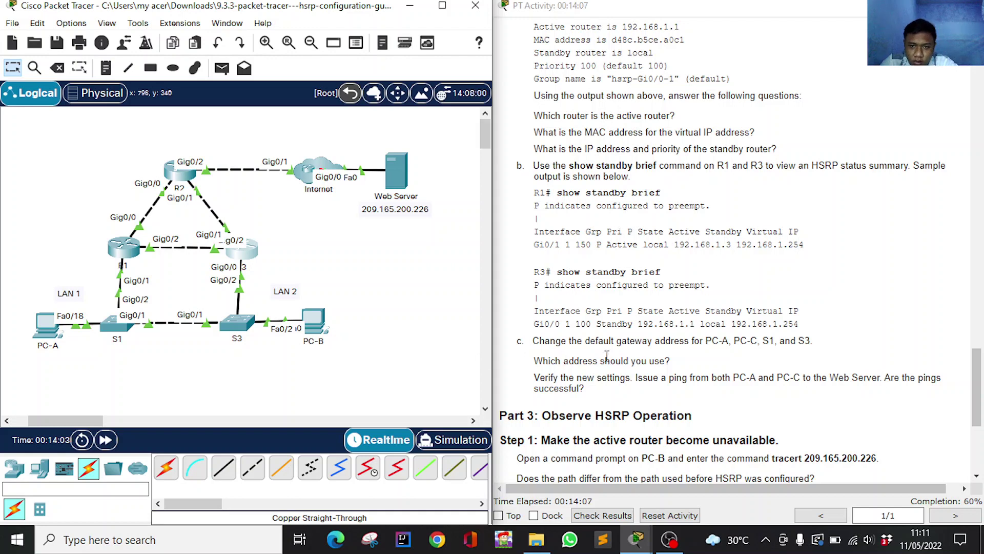
Copy virtual IP 192.168.1.254 from R1's show standby brief output, then minimize R1's console.
{"action": "left_click", "coordinate": [637, 539]}
{"action": "left_click", "coordinate": [755, 467]}
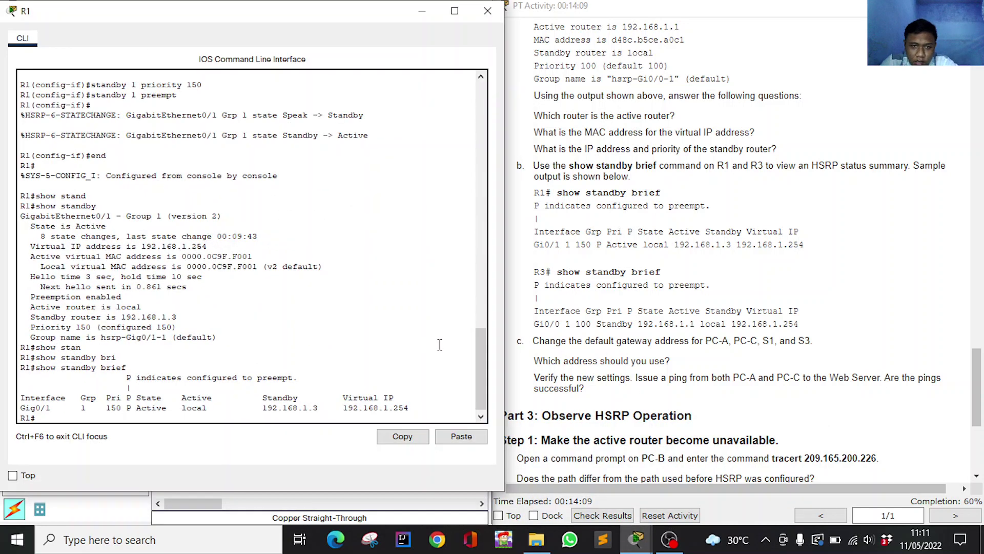
{"action": "left_click_drag", "start_coordinate": [344, 405], "coordinate": [407, 401]}
{"action": "left_click", "coordinate": [349, 406]}
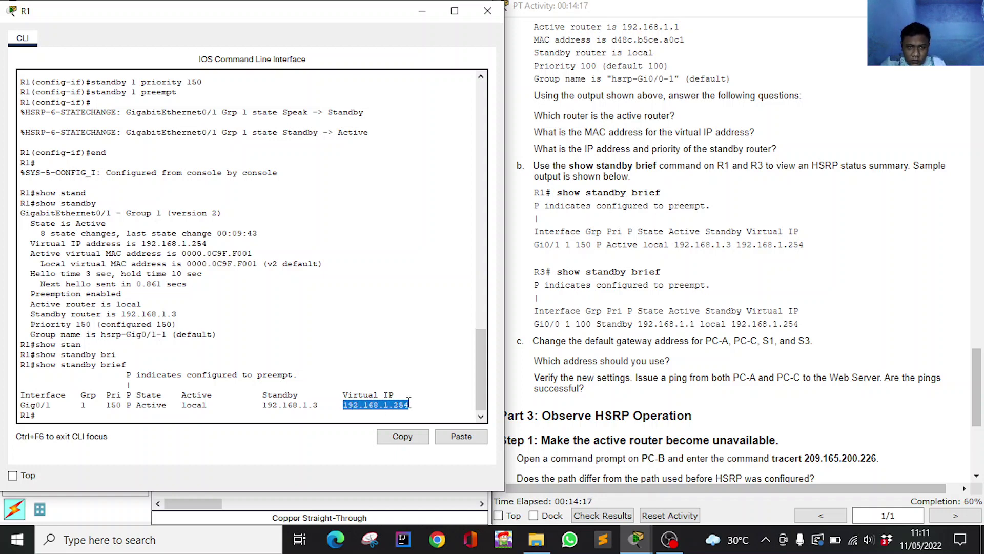
{"action": "key", "text": "Return"}
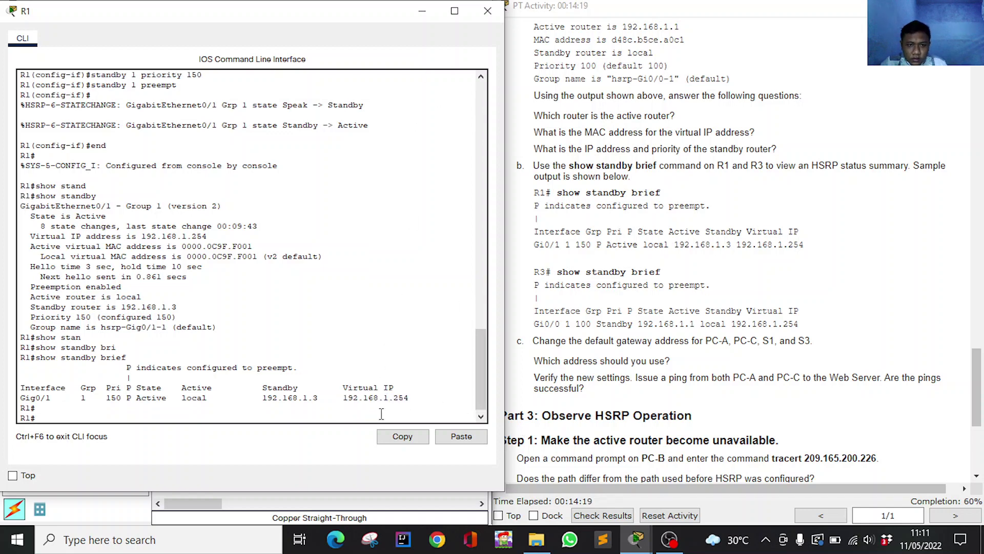
{"action": "left_click_drag", "start_coordinate": [344, 399], "coordinate": [411, 399]}
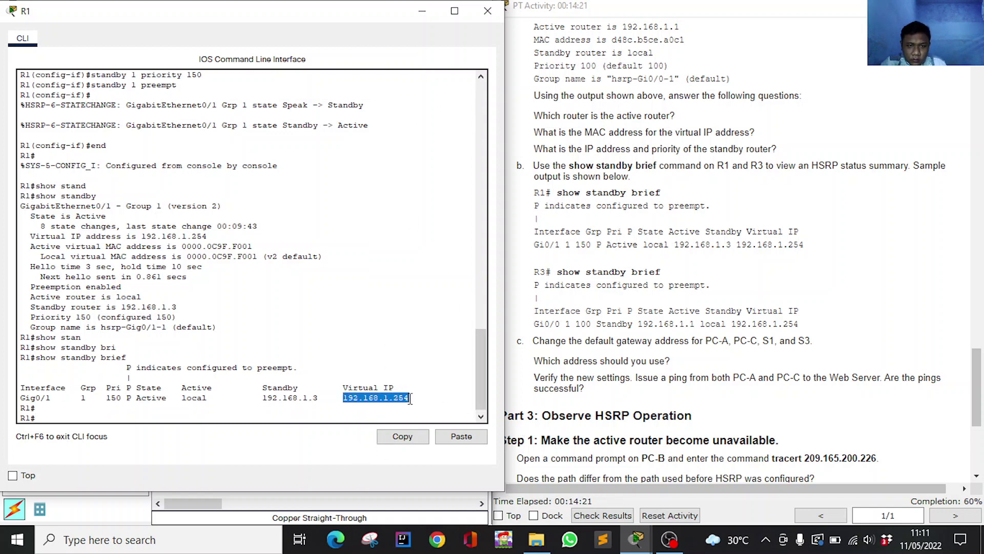
{"action": "left_click", "coordinate": [403, 435]}
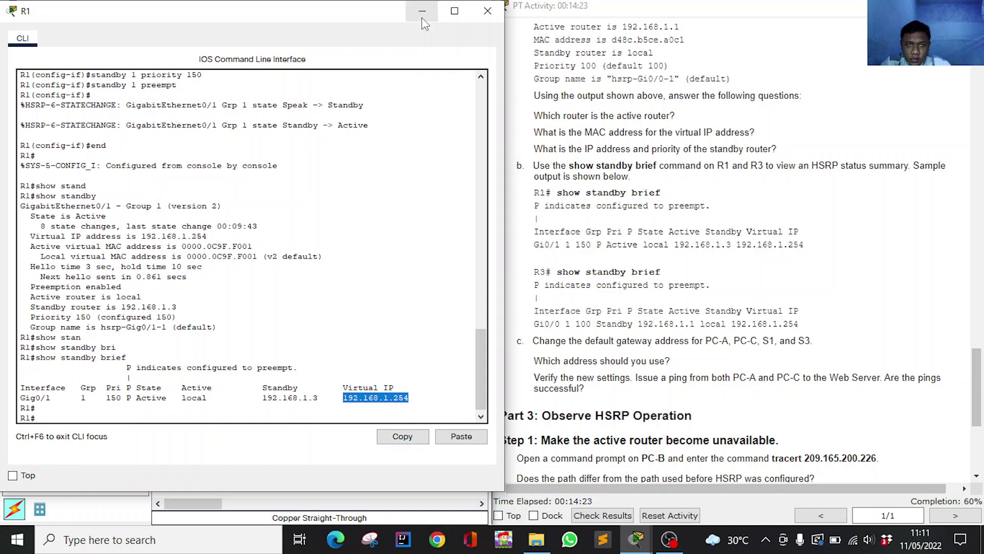
{"action": "left_click", "coordinate": [422, 10]}
{"action": "left_click", "coordinate": [723, 367]}
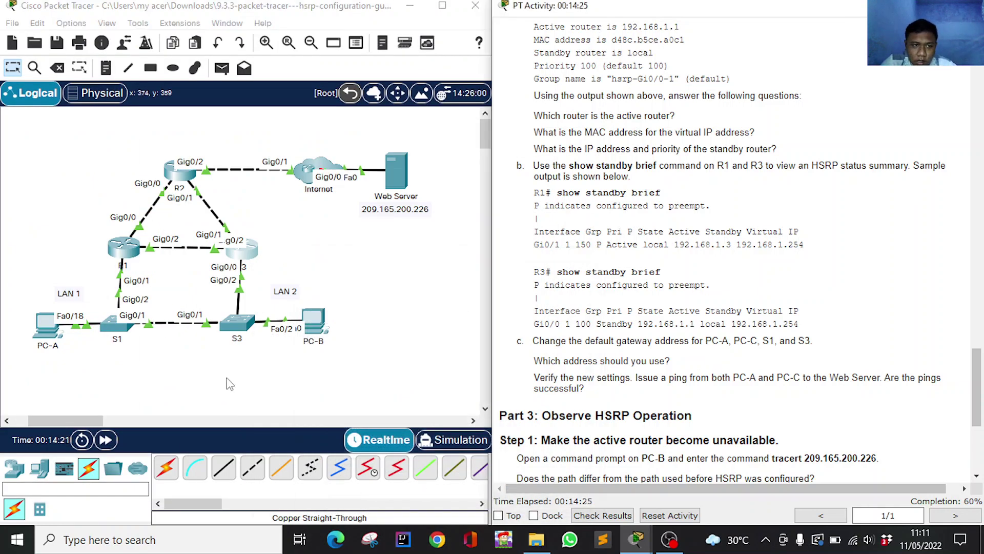
Change PC-A's default gateway from 192.168.1.1 to 192.168.1.254.
{"action": "left_click", "coordinate": [47, 327]}
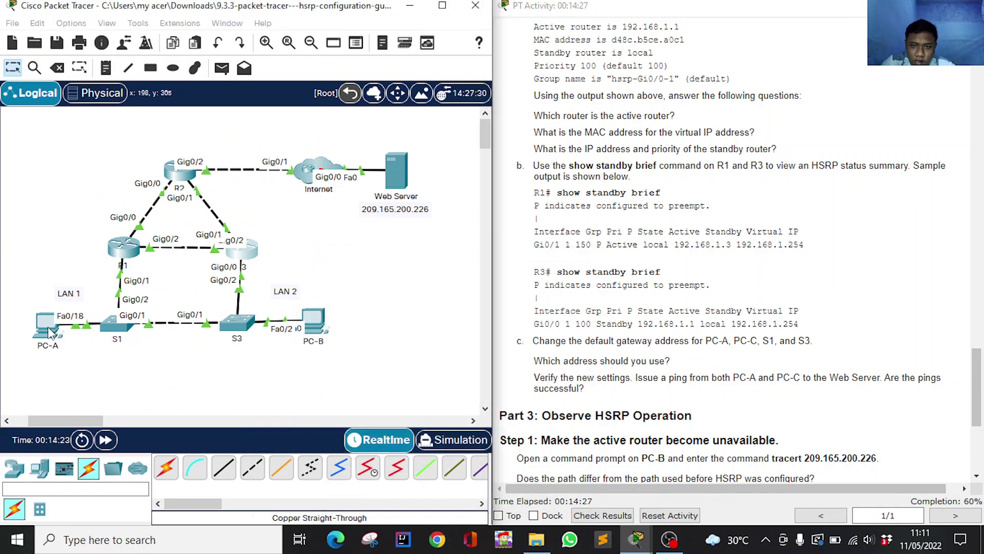
{"action": "left_click", "coordinate": [328, 129]}
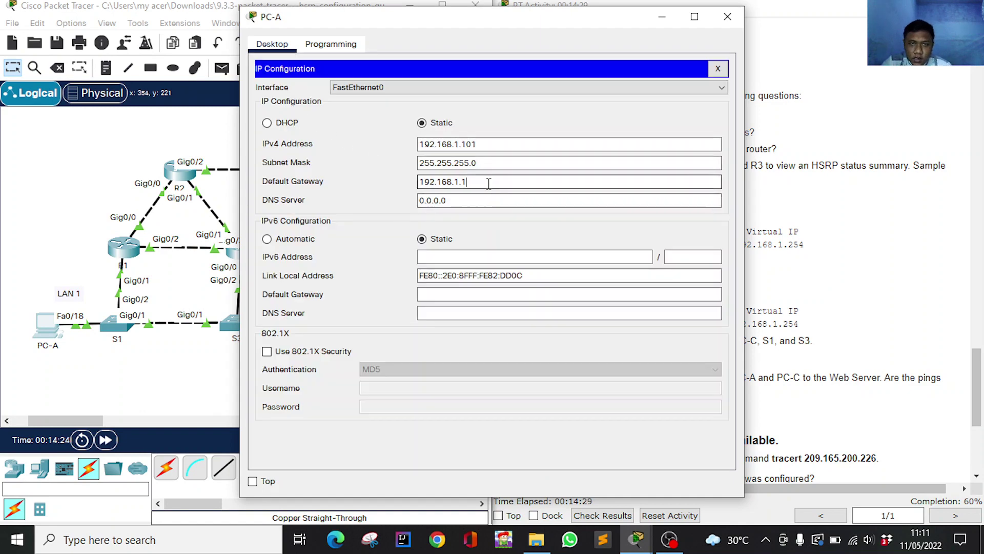
{"action": "left_click_drag", "start_coordinate": [489, 183], "coordinate": [399, 186]}
{"action": "type", "text": "192.168.1.254"}
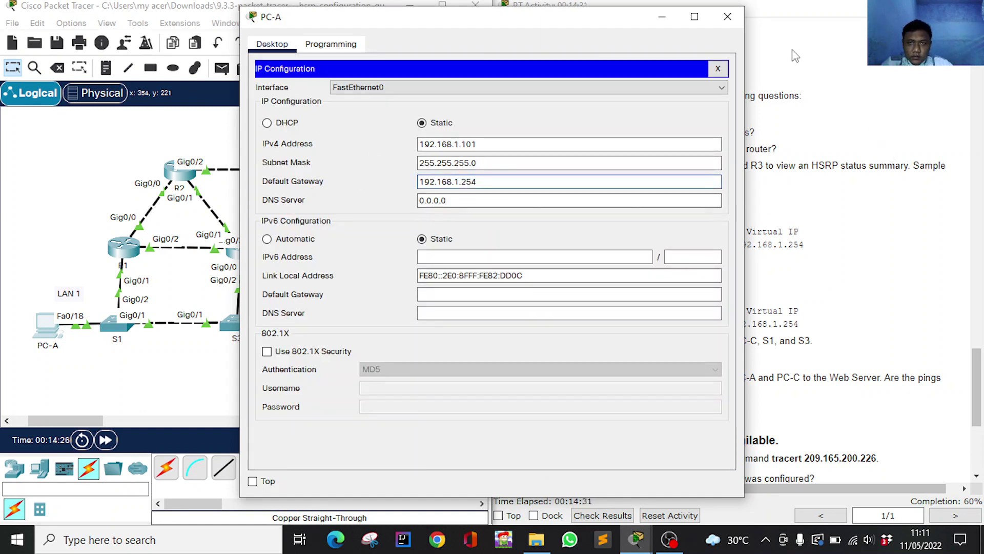
{"action": "left_click", "coordinate": [727, 17]}
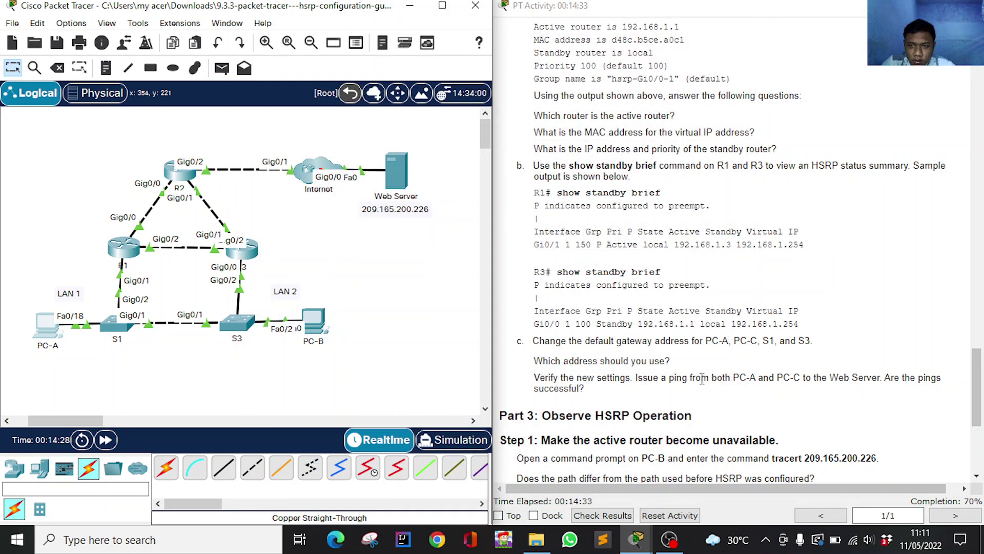
Change PC-B's default gateway from 192.168.1.3 to 192.168.1.254.
{"action": "left_click", "coordinate": [314, 320]}
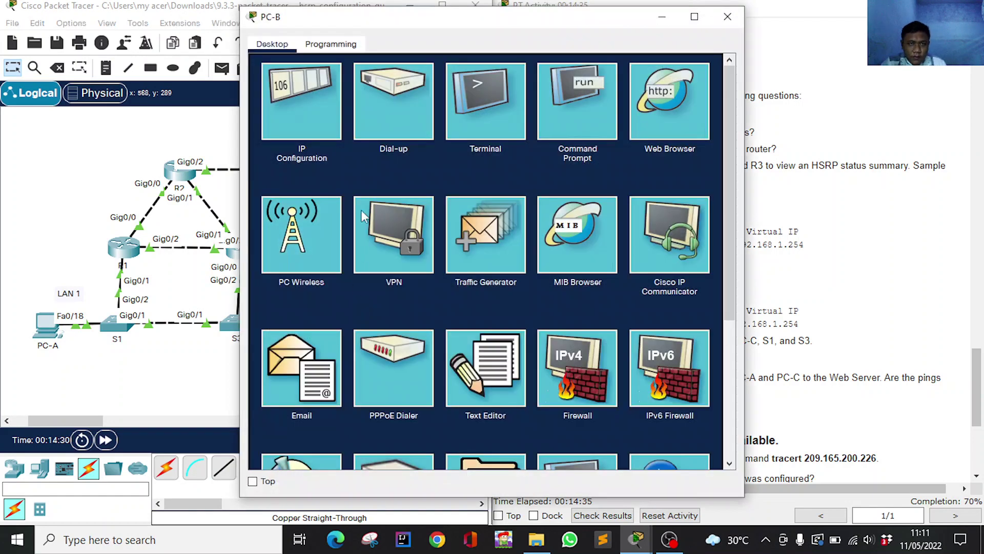
{"action": "left_click", "coordinate": [302, 100]}
{"action": "left_click_drag", "start_coordinate": [468, 182], "coordinate": [418, 187]}
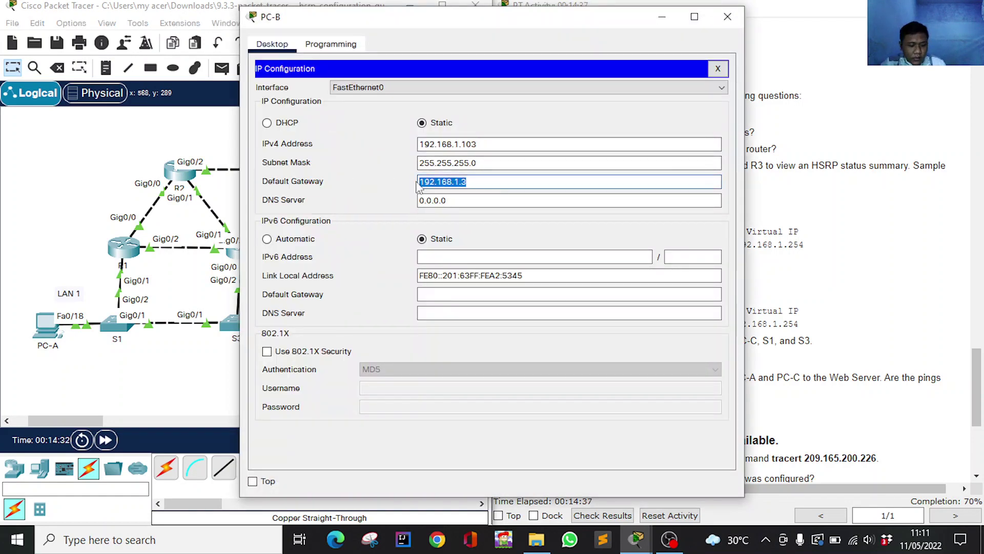
{"action": "type", "text": "192.168.1.254"}
{"action": "left_click", "coordinate": [727, 17]}
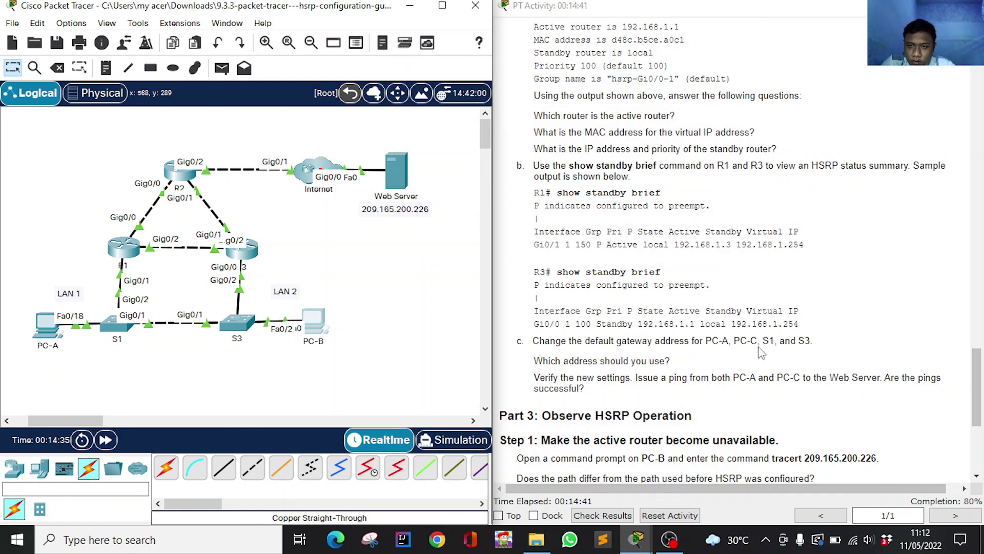
Set S1's ip default-gateway to the pasted 192.168.1.254 in global configuration mode.
{"action": "left_click", "coordinate": [119, 328]}
{"action": "key", "text": "Return"}
{"action": "type", "text": "en"}
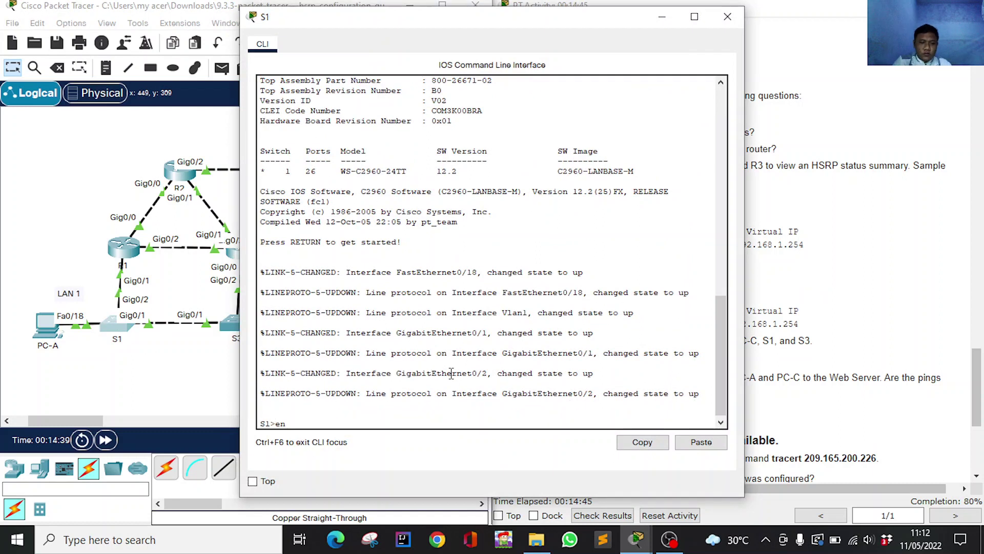
{"action": "key", "text": "Tab"}
{"action": "key", "text": "Return"}
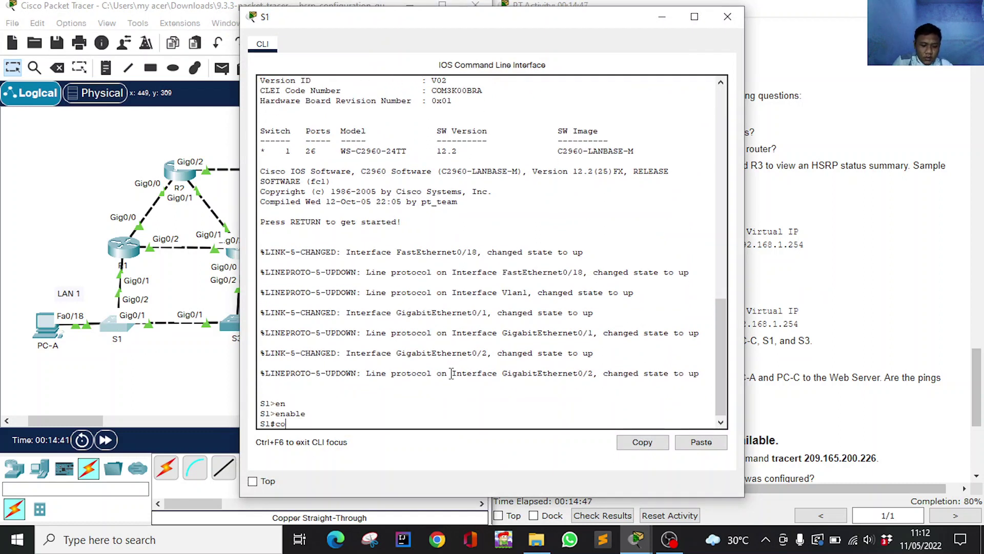
{"action": "key", "text": "Return"}
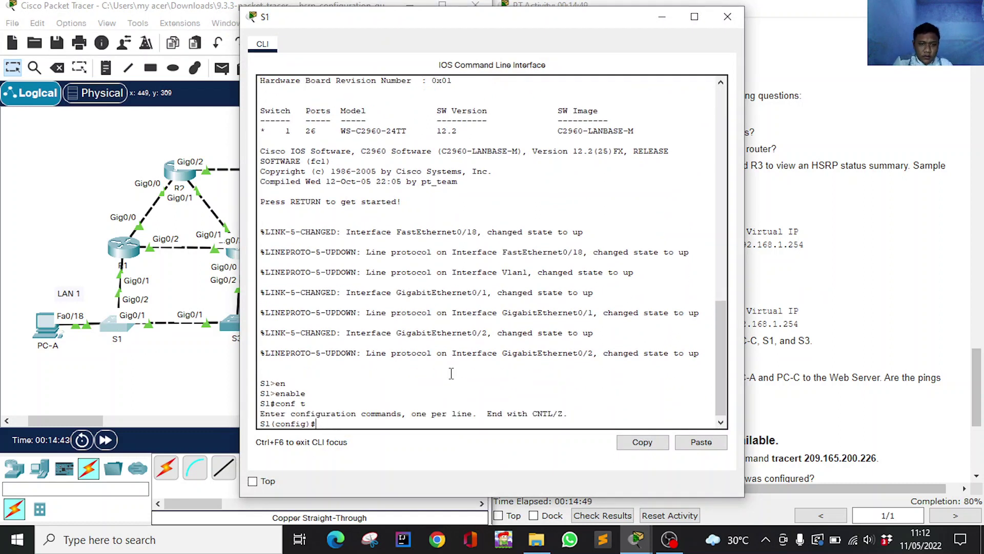
{"action": "type", "text": "ip def"}
{"action": "key", "text": "Tab"}
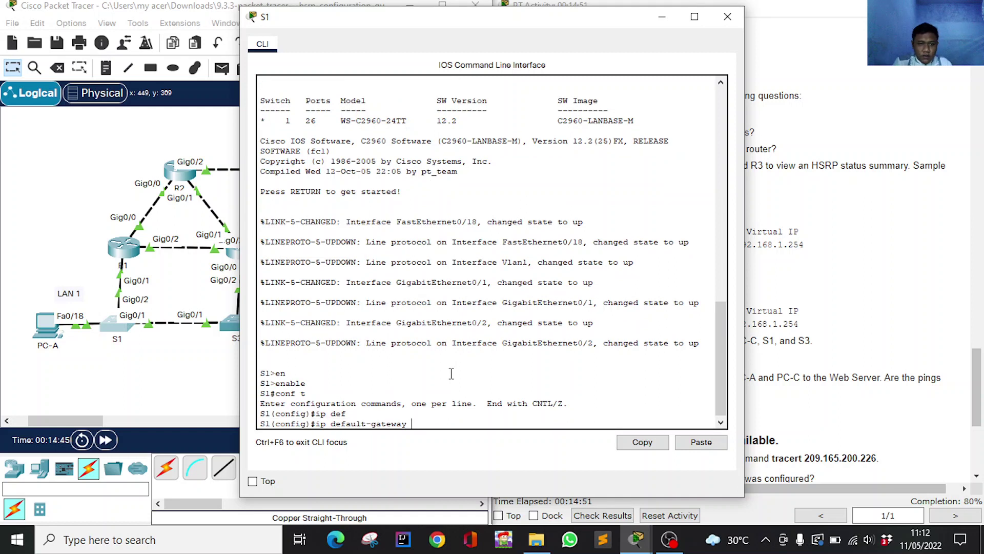
{"action": "left_click", "coordinate": [687, 444]}
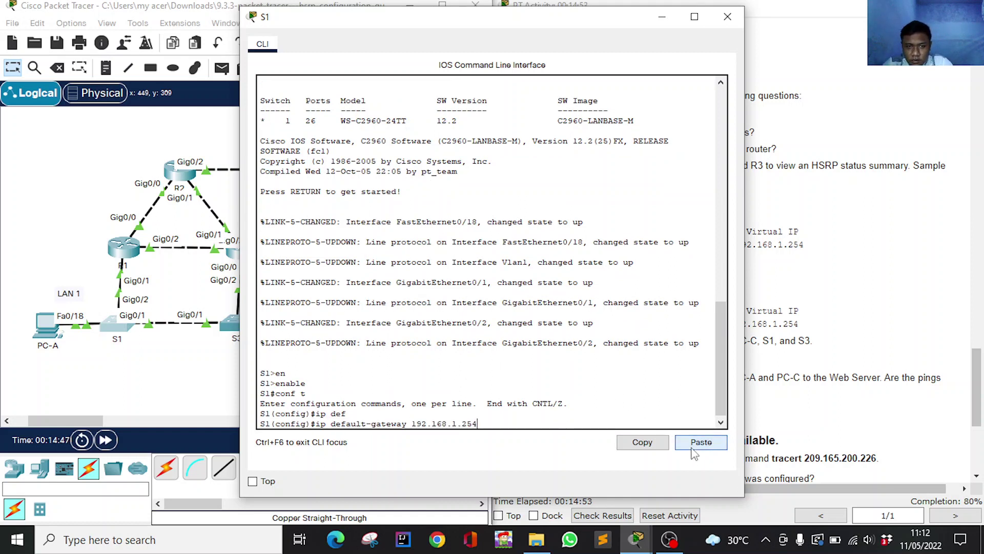
{"action": "key", "text": "Return"}
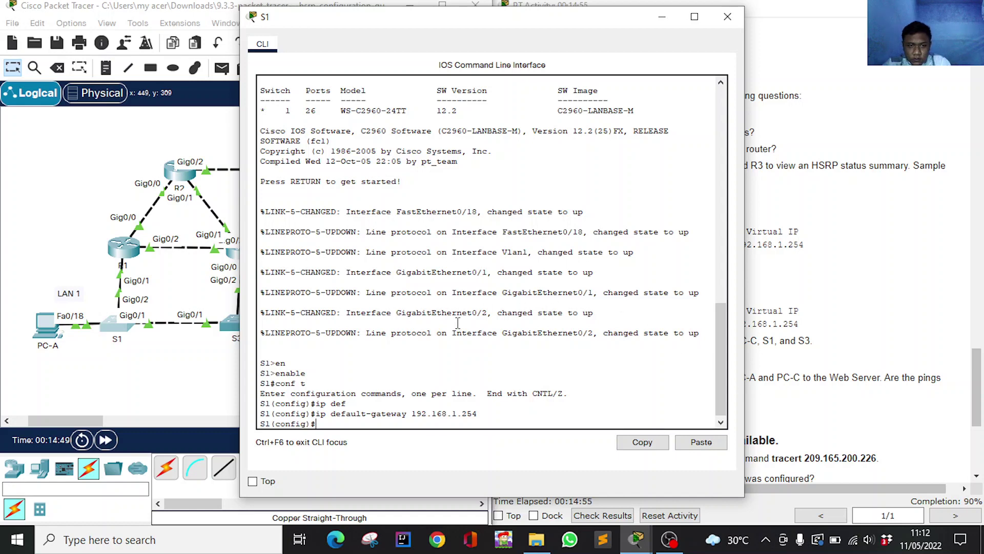
{"action": "left_click", "coordinate": [661, 17]}
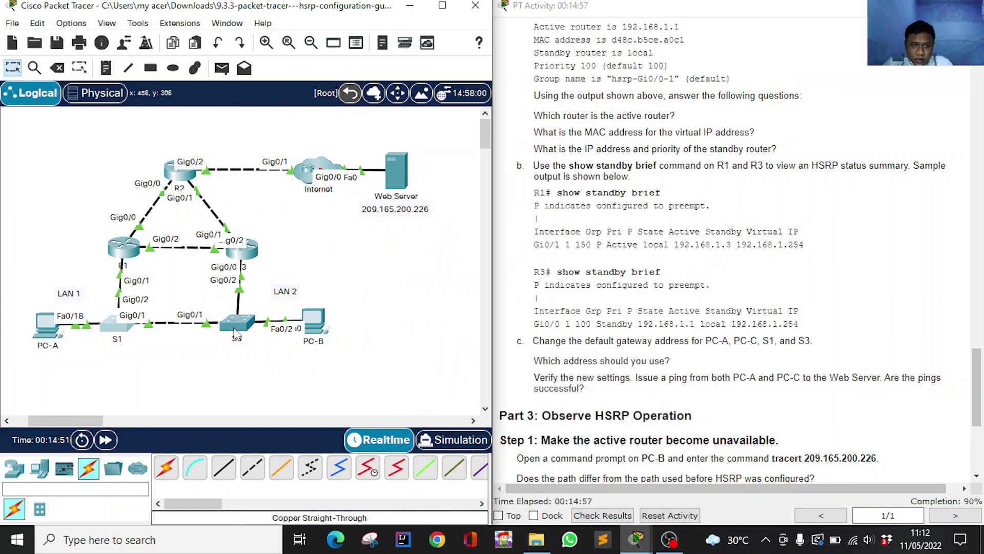
Set S3's ip default-gateway to the pasted 192.168.1.254 in global configuration mode.
{"action": "left_click", "coordinate": [241, 326]}
{"action": "key", "text": "Return"}
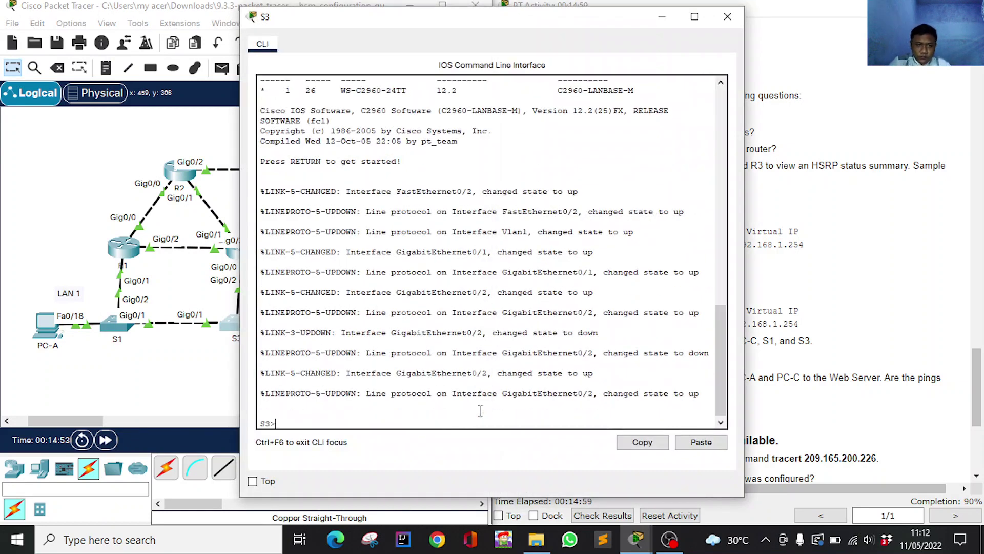
{"action": "type", "text": "en"}
{"action": "key", "text": "Return"}
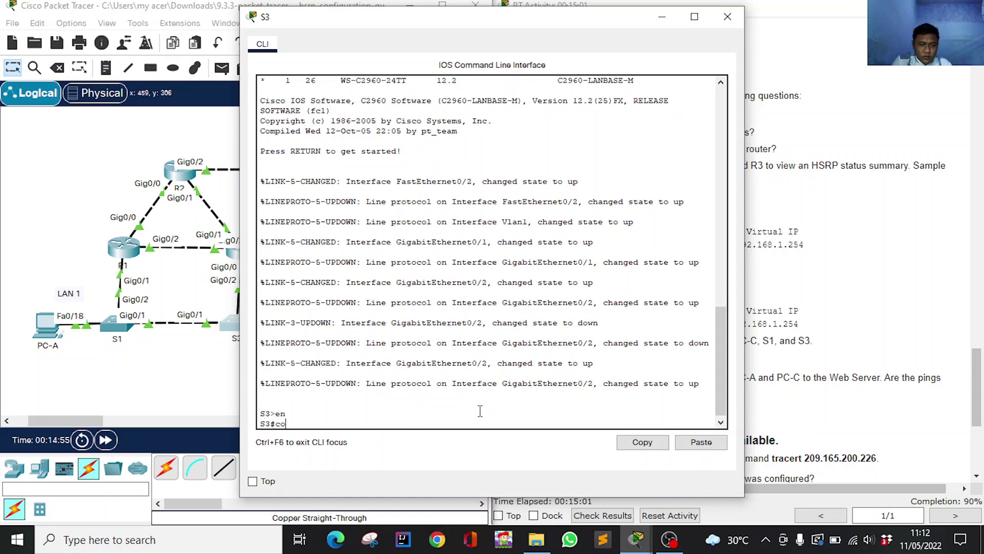
{"action": "type", "text": "conf t"}
{"action": "key", "text": "Return"}
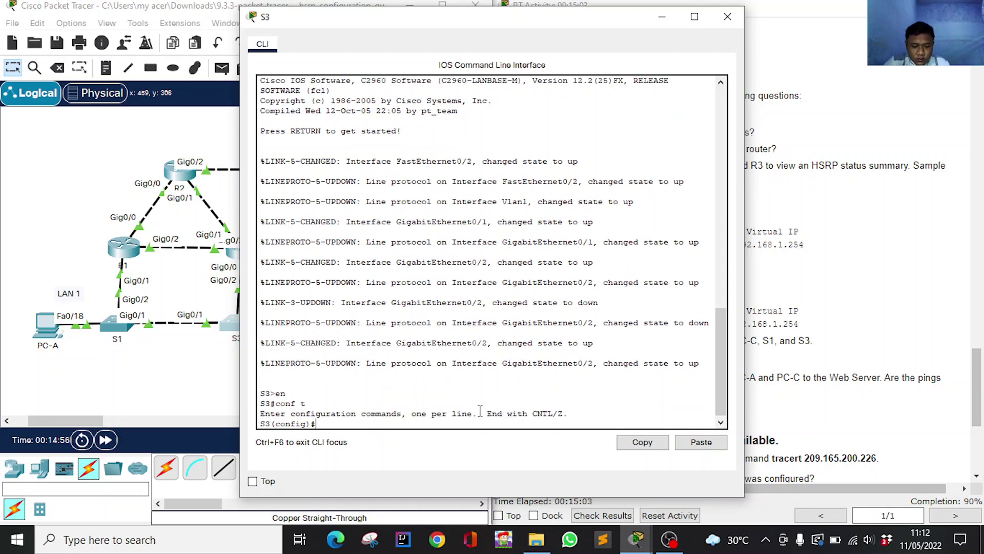
{"action": "type", "text": "ip def"}
{"action": "key", "text": "Tab"}
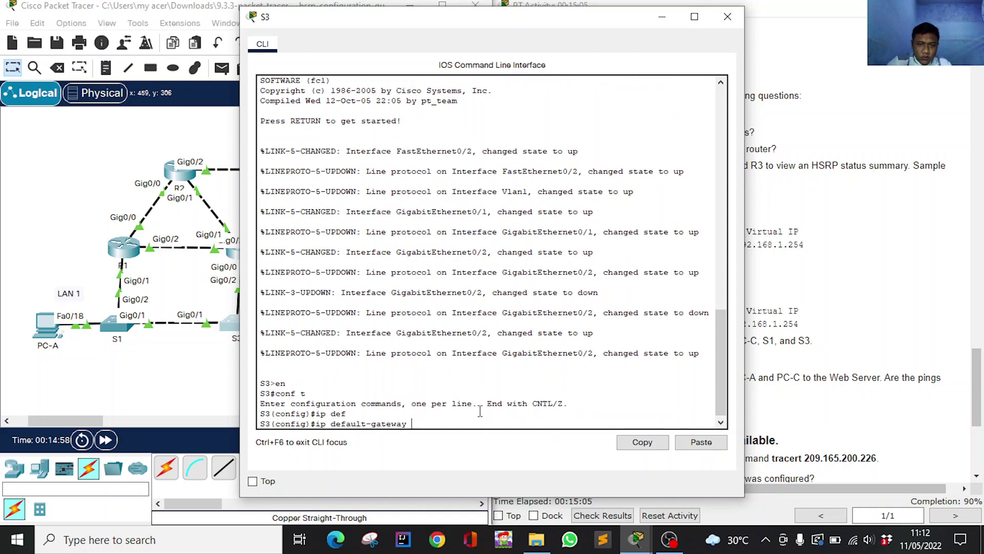
{"action": "left_click", "coordinate": [708, 449]}
{"action": "key", "text": "Return"}
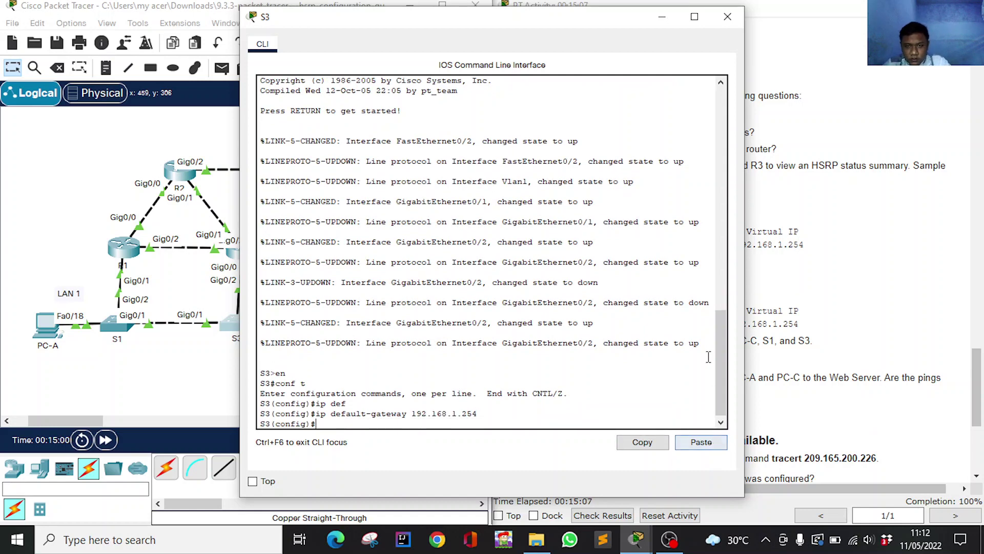
{"action": "left_click", "coordinate": [662, 19]}
{"action": "scroll", "coordinate": [795, 306], "scroll_direction": "down", "scroll_amount": 2}
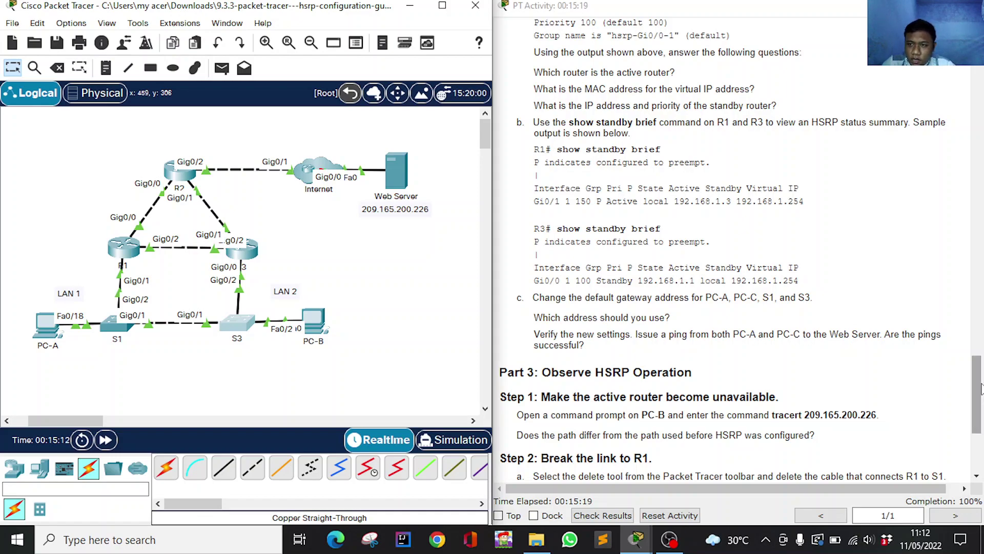
Ping the Web Server at 209.165.200.226 from PC-A's Command Prompt.
{"action": "left_click_drag", "start_coordinate": [977, 362], "coordinate": [977, 103]}
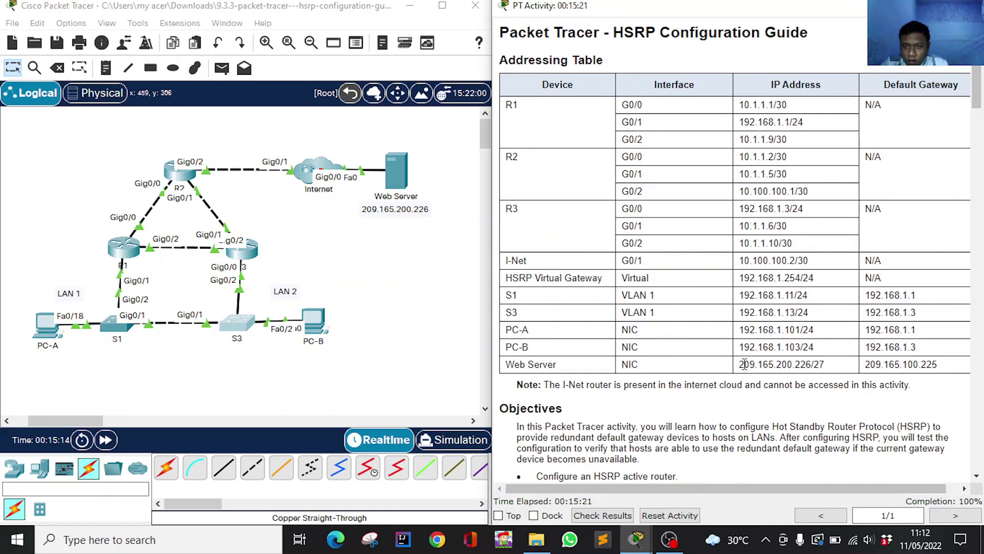
{"action": "left_click_drag", "start_coordinate": [740, 364], "coordinate": [806, 368]}
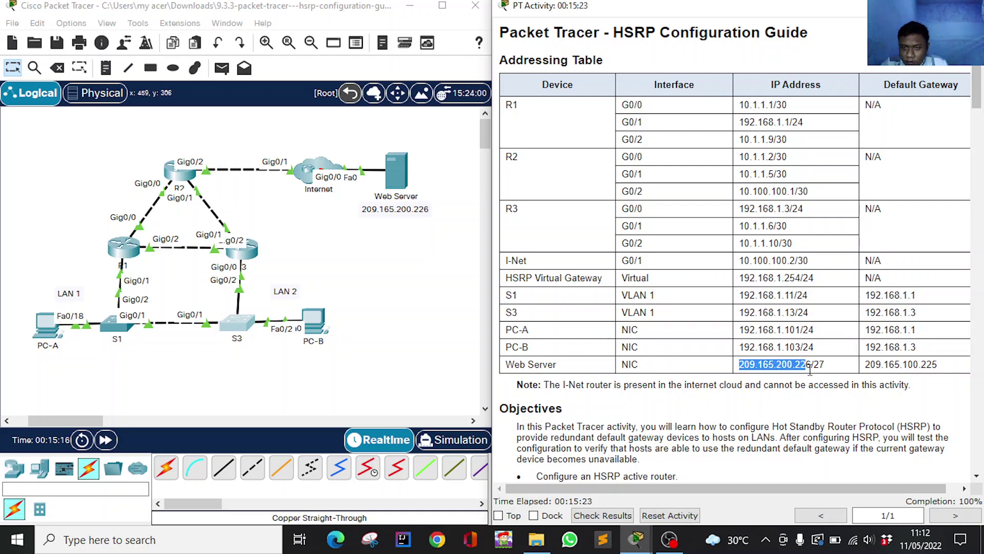
{"action": "left_click", "coordinate": [45, 326]}
{"action": "left_click", "coordinate": [610, 105]}
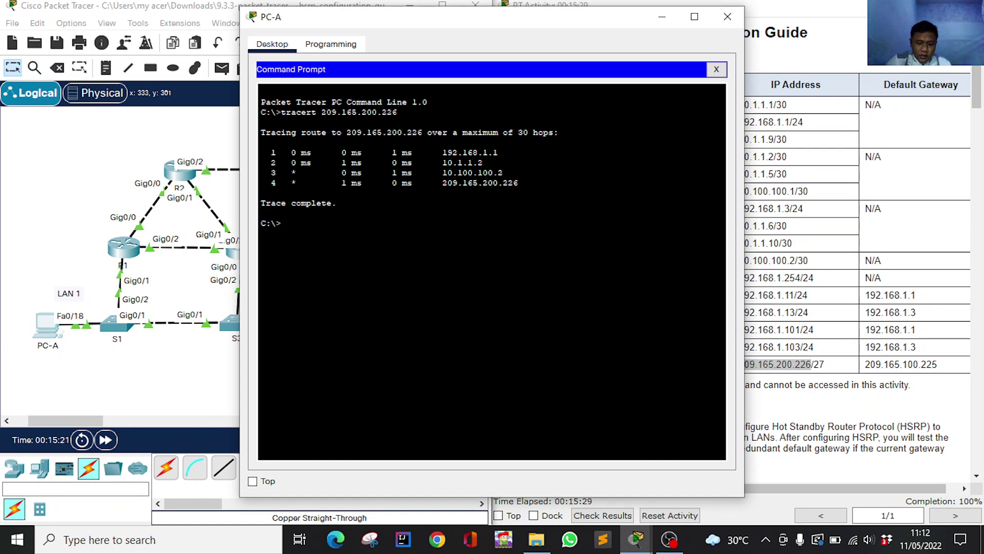
{"action": "type", "text": "ping"}
{"action": "right_click", "coordinate": [410, 230]}
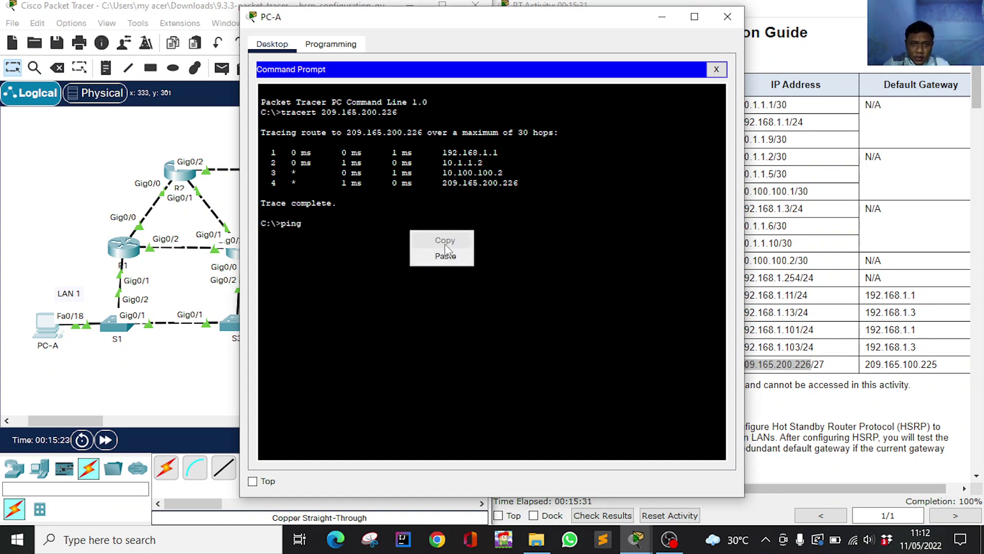
{"action": "left_click", "coordinate": [436, 255]}
{"action": "key", "text": "Return"}
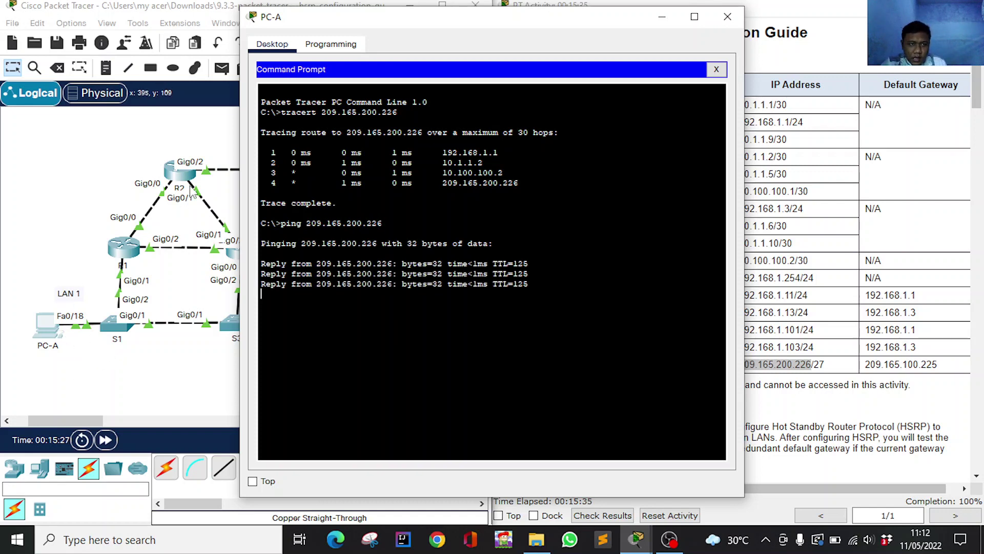
{"action": "left_click", "coordinate": [661, 16]}
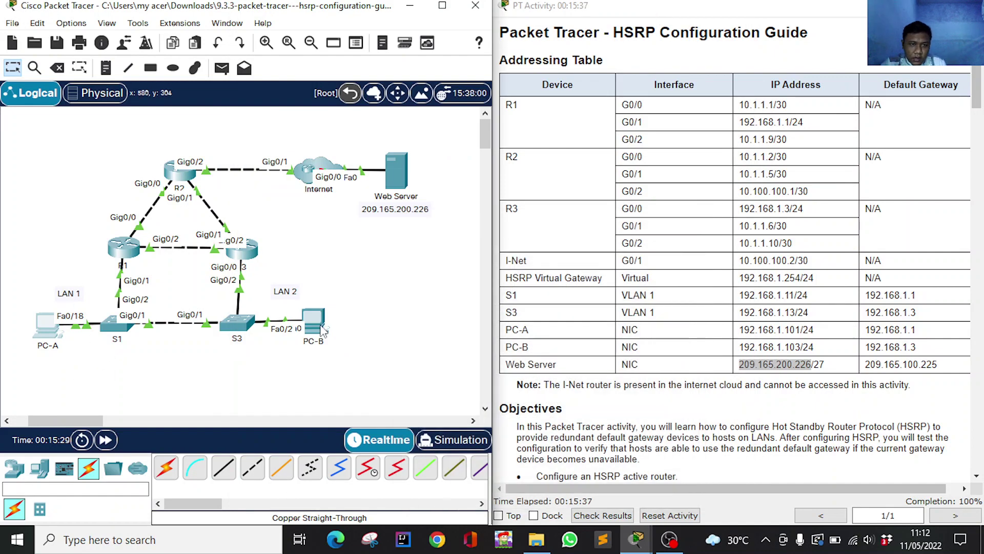
Ping the Web Server at 209.165.200.226 from PC-B's Command Prompt and confirm replies.
{"action": "left_click", "coordinate": [314, 322]}
{"action": "left_click", "coordinate": [582, 105]}
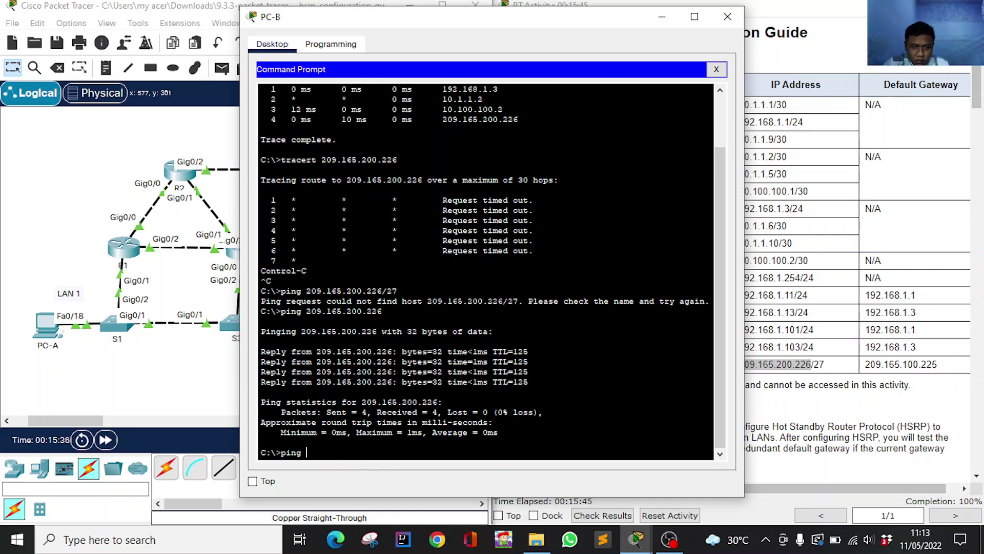
{"action": "type", "text": "ping"}
{"action": "right_click", "coordinate": [350, 450]}
{"action": "left_click", "coordinate": [390, 476]}
{"action": "key", "text": "Return"}
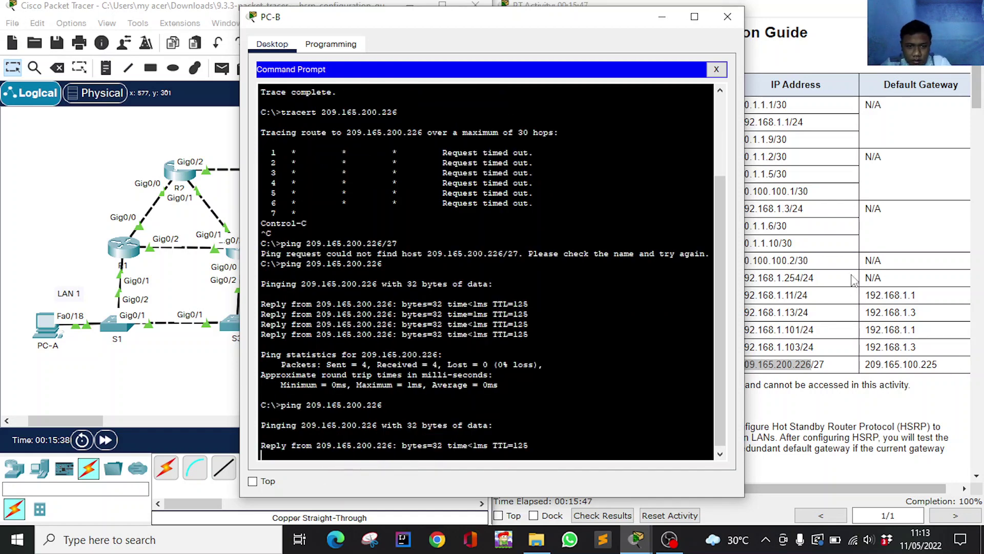
{"action": "scroll", "coordinate": [956, 369], "scroll_direction": "down", "scroll_amount": 4}
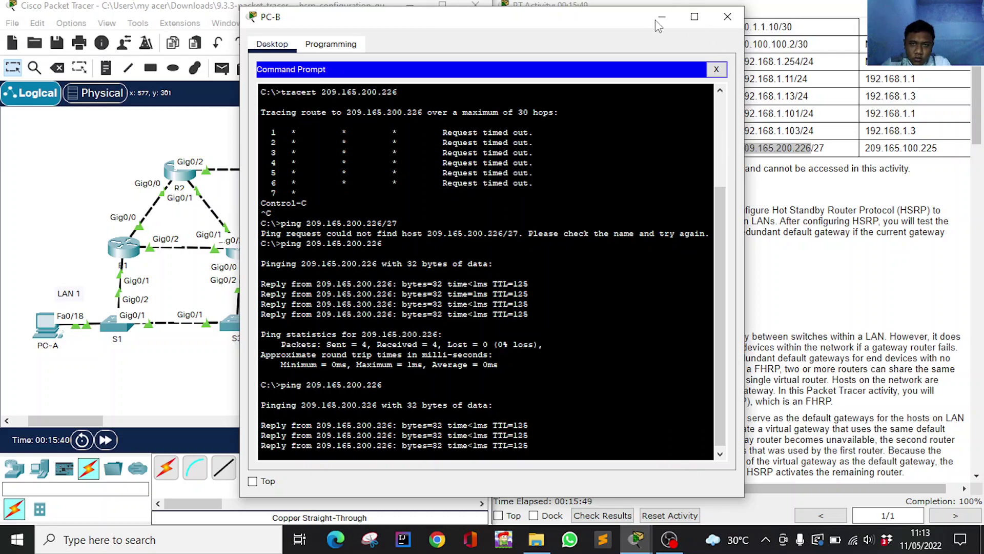
{"action": "left_click", "coordinate": [661, 17]}
{"action": "left_click", "coordinate": [314, 322]}
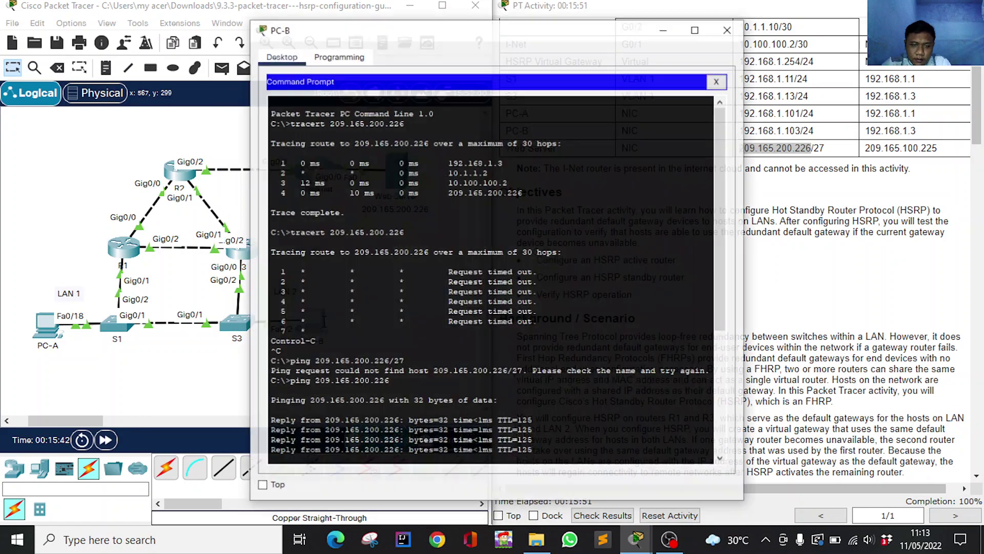
Minimize PC-B and scroll the activity guide to Part 3: Observe HSRP Operation.
{"action": "left_click", "coordinate": [661, 20]}
{"action": "scroll", "coordinate": [744, 256], "scroll_direction": "down", "scroll_amount": 10}
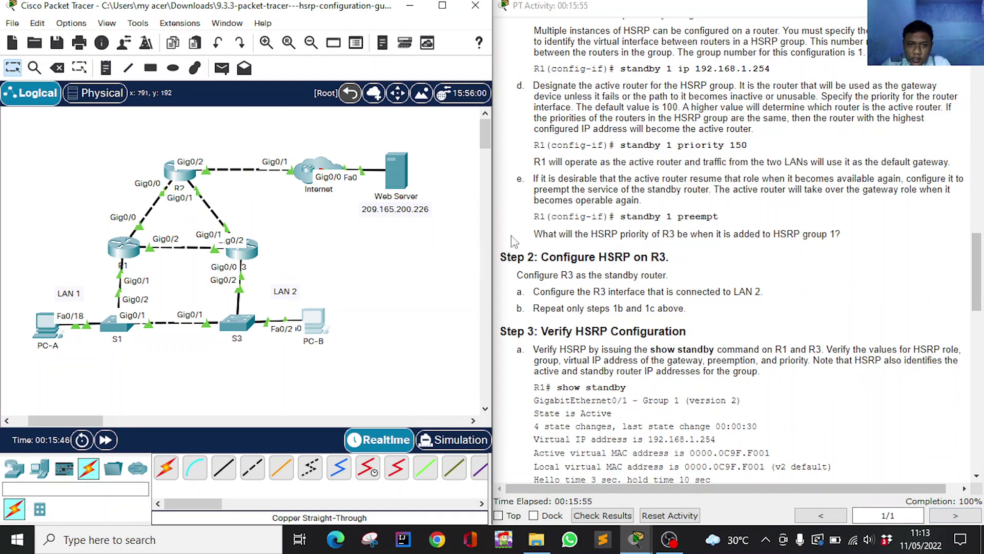
{"action": "scroll", "coordinate": [744, 308], "scroll_direction": "down", "scroll_amount": 5}
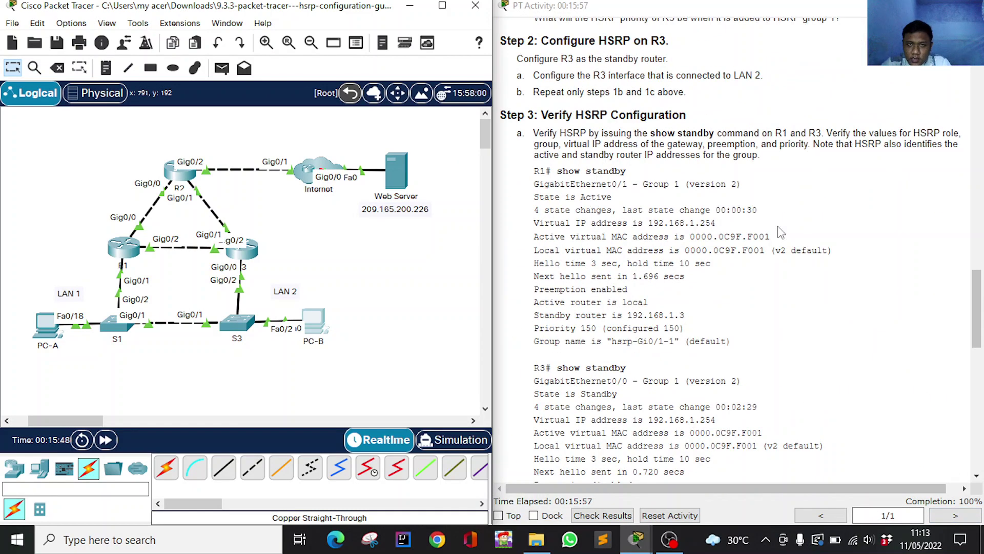
{"action": "scroll", "coordinate": [804, 252], "scroll_direction": "down", "scroll_amount": 15}
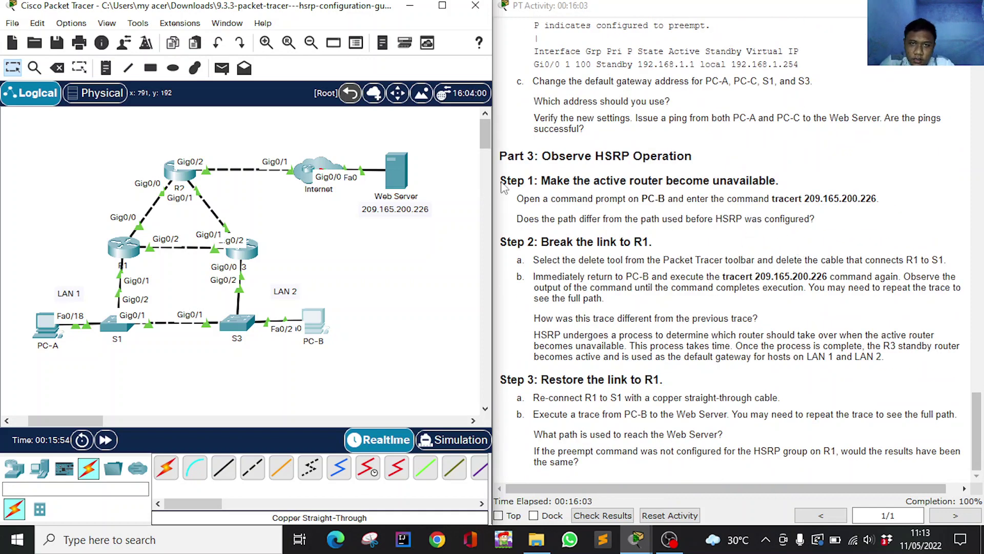
{"action": "scroll", "coordinate": [504, 187], "scroll_direction": "up", "scroll_amount": 1}
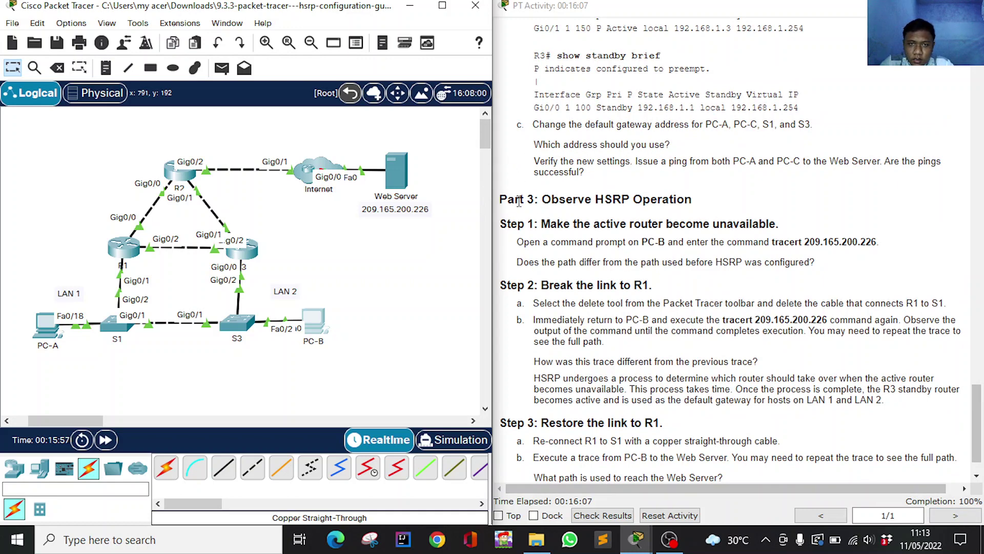
{"action": "left_click_drag", "start_coordinate": [501, 199], "coordinate": [828, 400]}
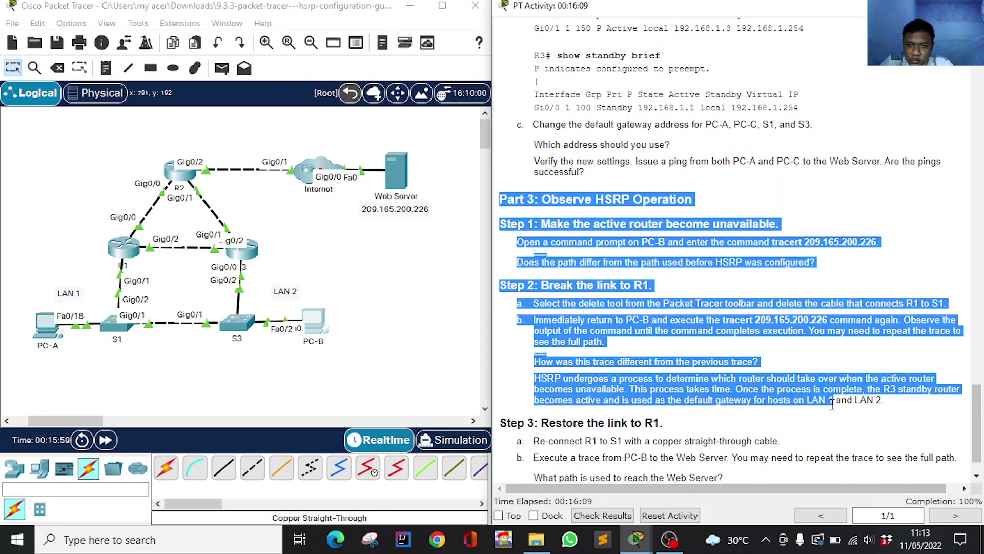
{"action": "left_click", "coordinate": [594, 168]}
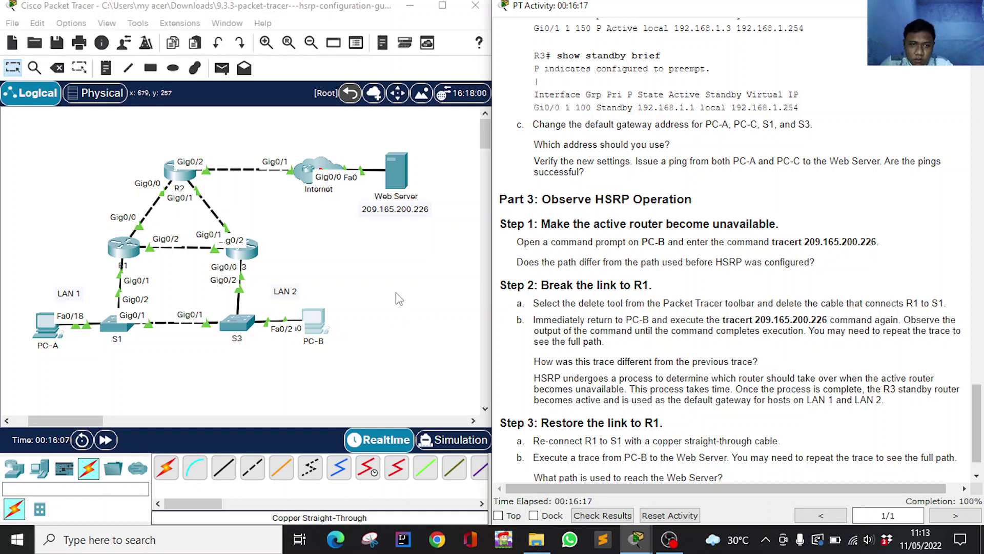
Copy the tracert 209.165.200.226 command from the guide and run it in PC-B's prompt.
{"action": "left_click", "coordinate": [313, 325]}
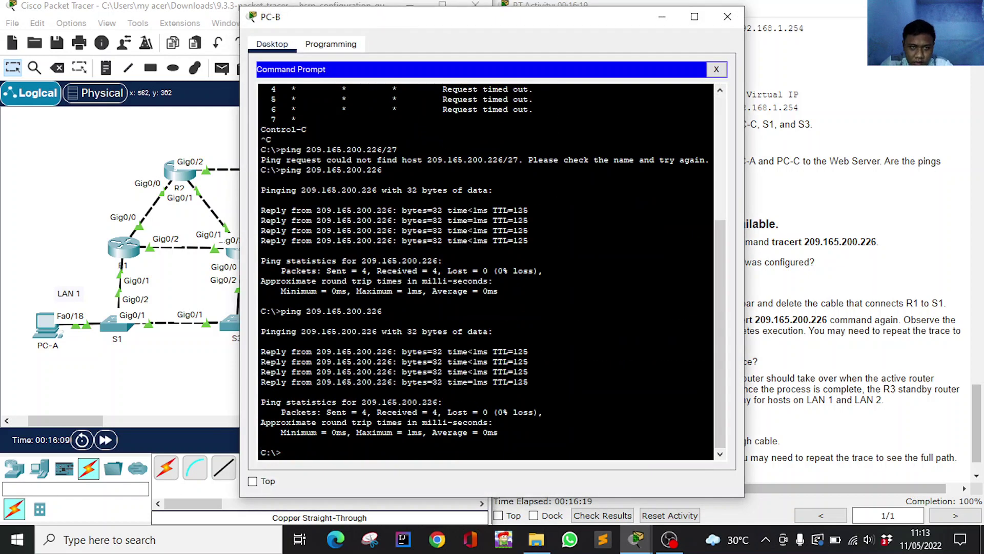
{"action": "left_click_drag", "start_coordinate": [454, 17], "coordinate": [251, 14]}
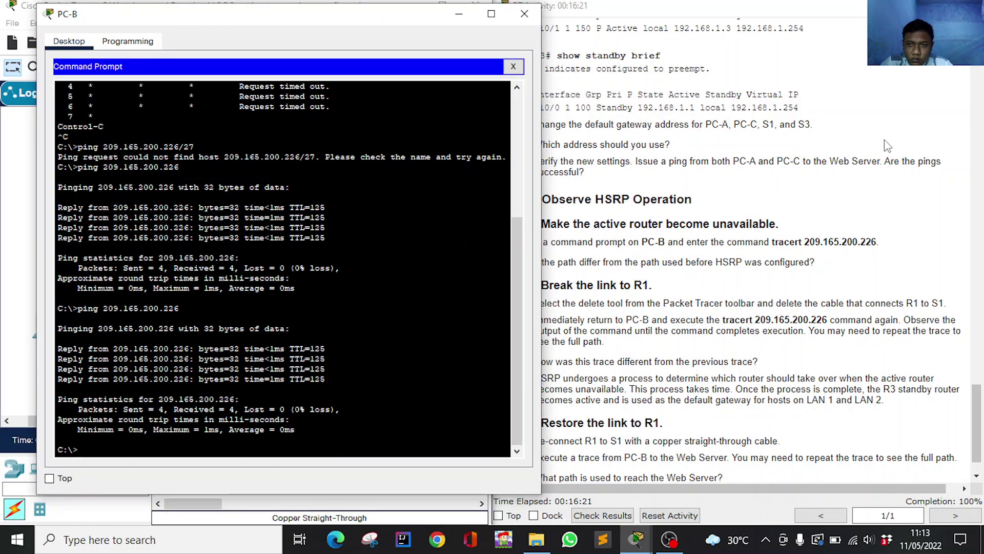
{"action": "left_click_drag", "start_coordinate": [774, 242], "coordinate": [883, 243]}
{"action": "left_click", "coordinate": [169, 449]}
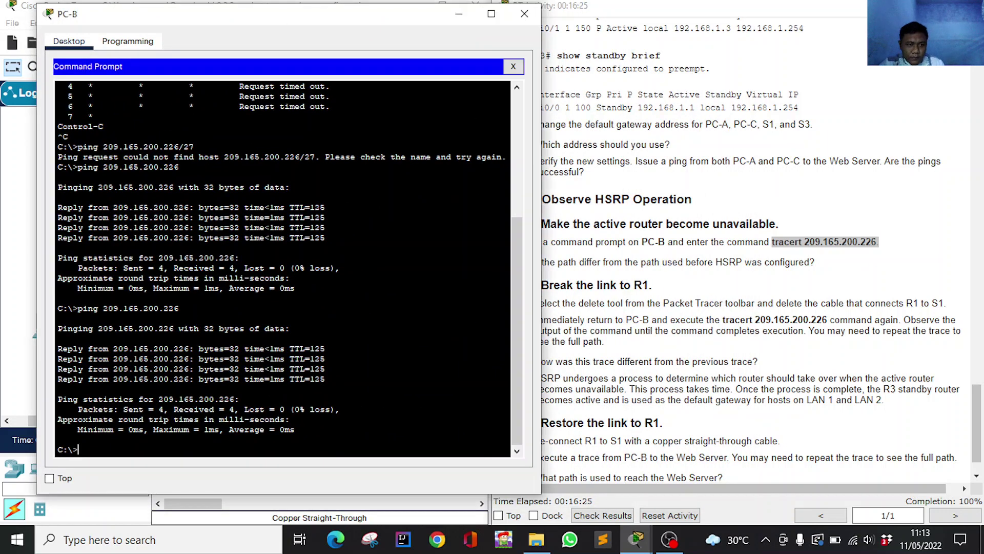
{"action": "right_click", "coordinate": [169, 450]}
{"action": "left_click", "coordinate": [215, 472]}
{"action": "key", "text": "Return"}
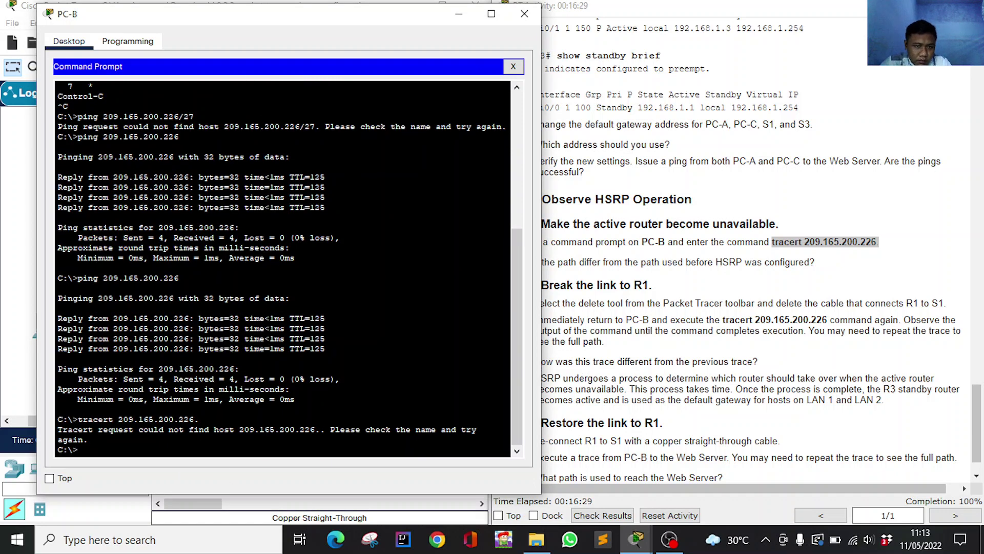
Rerun tracert 209.165.200.226 and review its four hops starting at 192.168.1.1.
{"action": "right_click", "coordinate": [228, 458]}
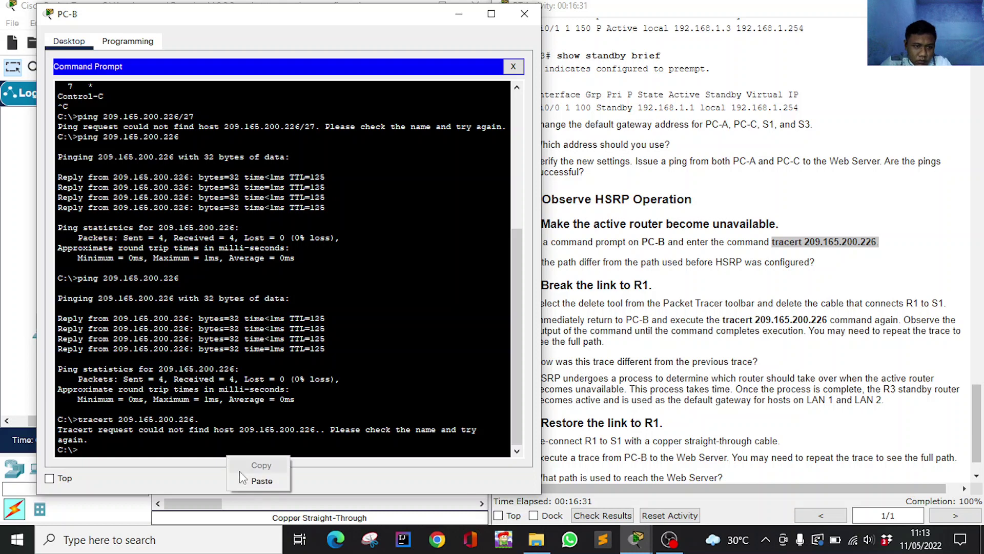
{"action": "left_click", "coordinate": [262, 480]}
{"action": "key", "text": "Return"}
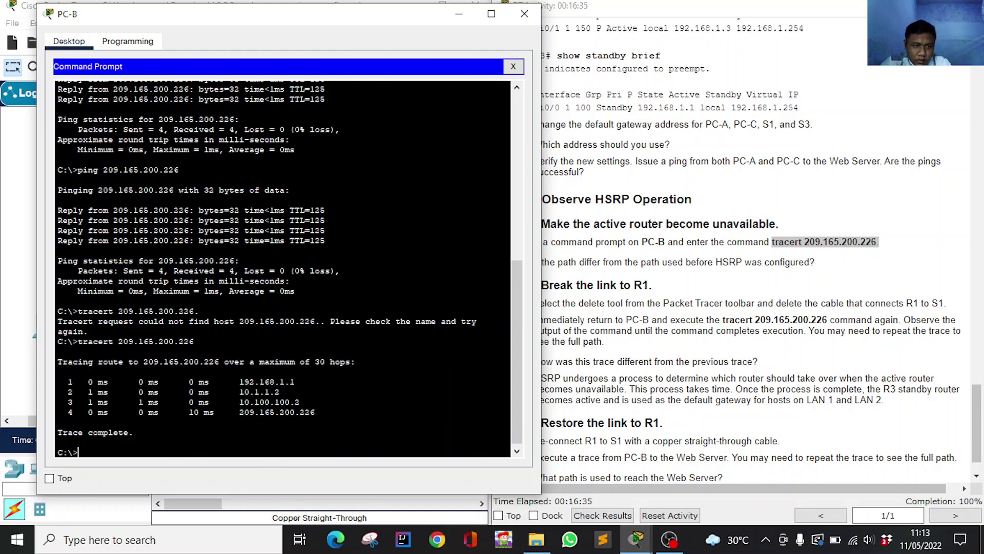
{"action": "scroll", "coordinate": [282, 267], "scroll_direction": "up", "scroll_amount": 10}
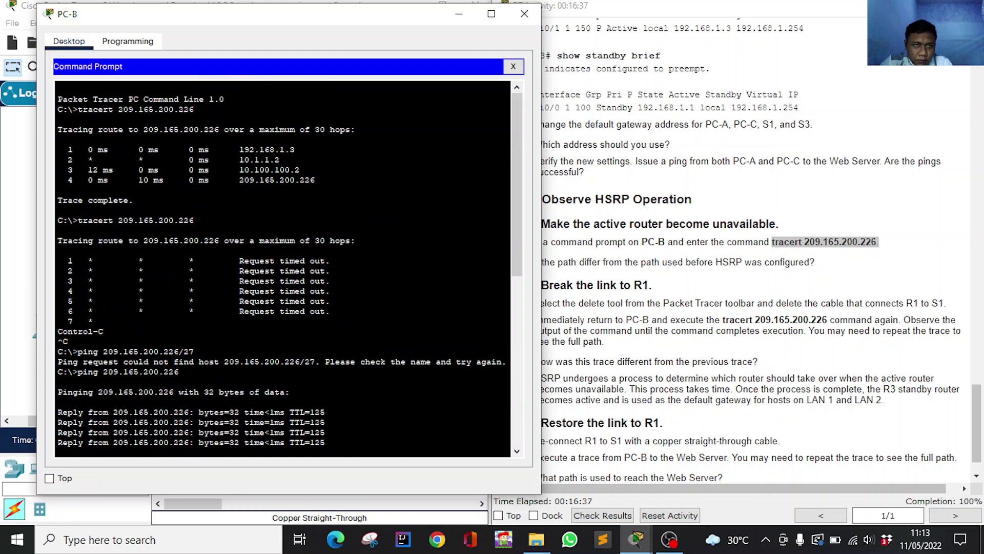
{"action": "scroll", "coordinate": [282, 266], "scroll_direction": "down", "scroll_amount": 10}
{"action": "scroll", "coordinate": [282, 267], "scroll_direction": "up", "scroll_amount": 10}
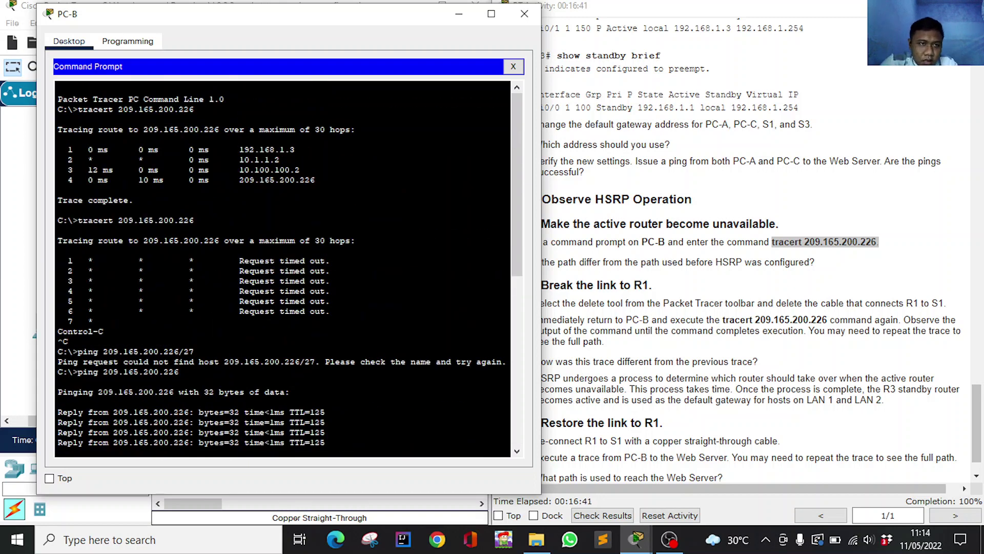
{"action": "scroll", "coordinate": [822, 224], "scroll_direction": "up", "scroll_amount": 20}
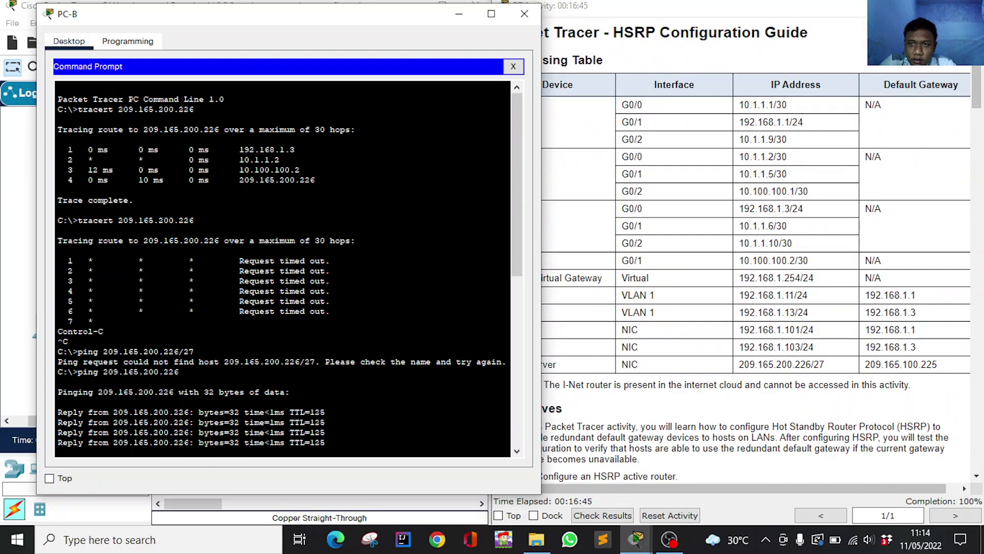
{"action": "scroll", "coordinate": [282, 266], "scroll_direction": "down", "scroll_amount": 10}
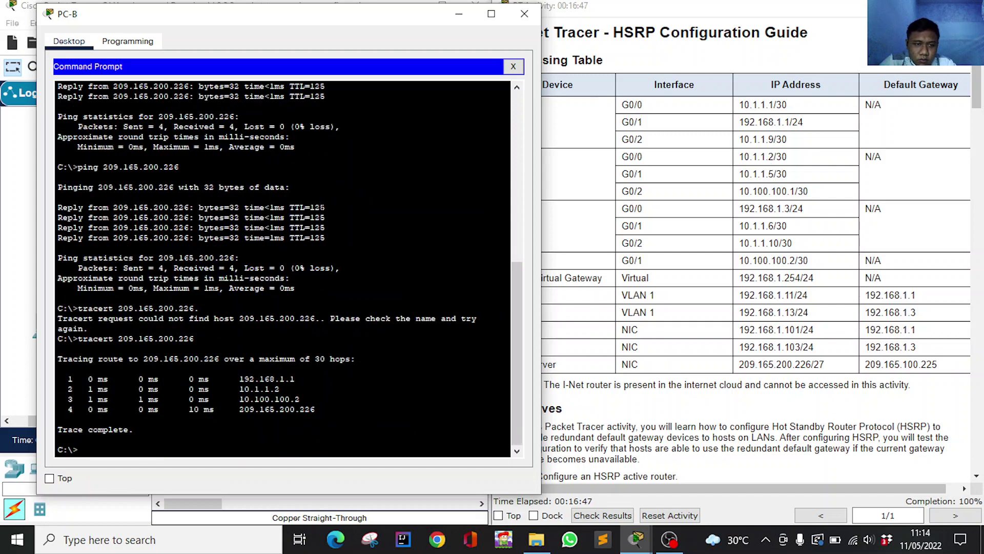
{"action": "scroll", "coordinate": [282, 266], "scroll_direction": "up", "scroll_amount": 15}
{"action": "scroll", "coordinate": [282, 266], "scroll_direction": "down", "scroll_amount": 15}
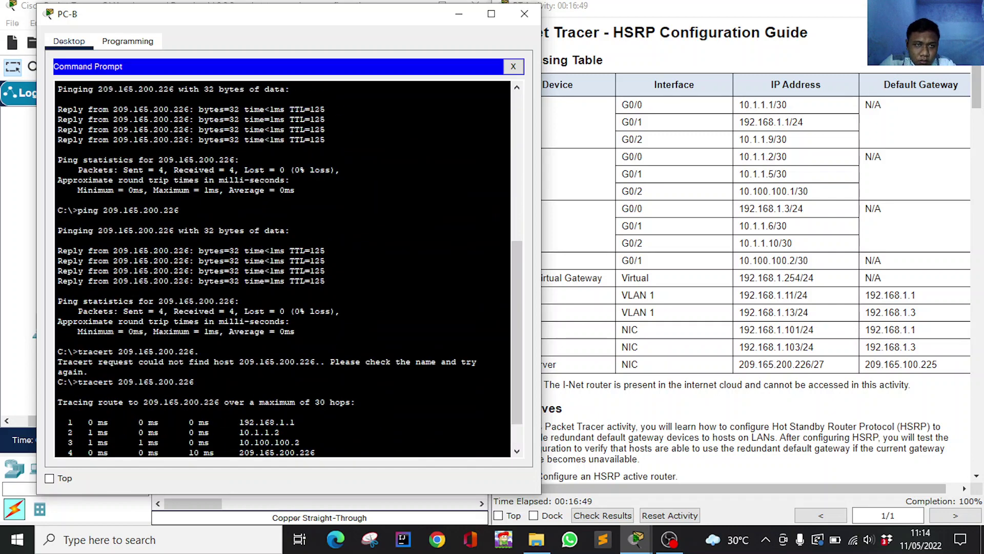
{"action": "scroll", "coordinate": [282, 266], "scroll_direction": "up", "scroll_amount": 6}
{"action": "scroll", "coordinate": [282, 266], "scroll_direction": "down", "scroll_amount": 6}
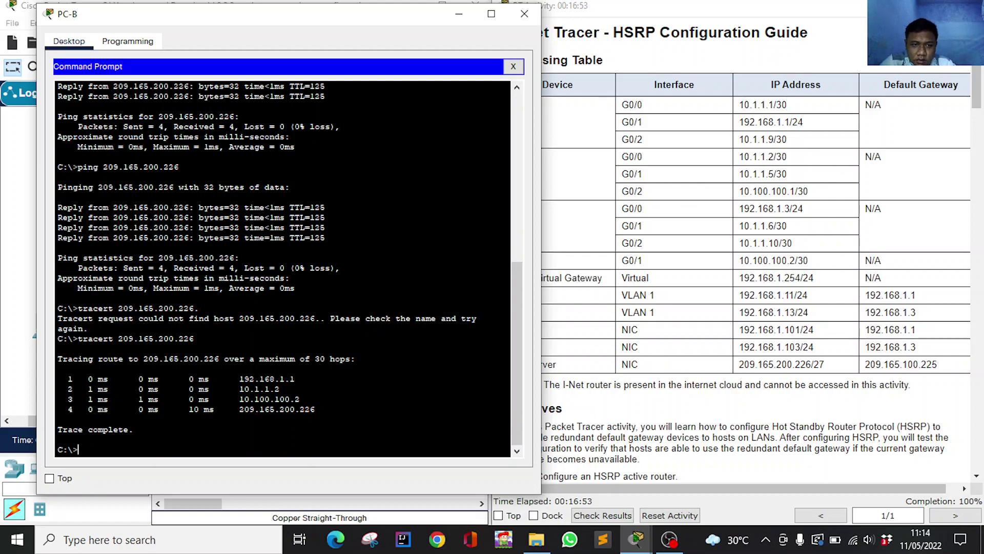
{"action": "scroll", "coordinate": [723, 239], "scroll_direction": "down", "scroll_amount": 20}
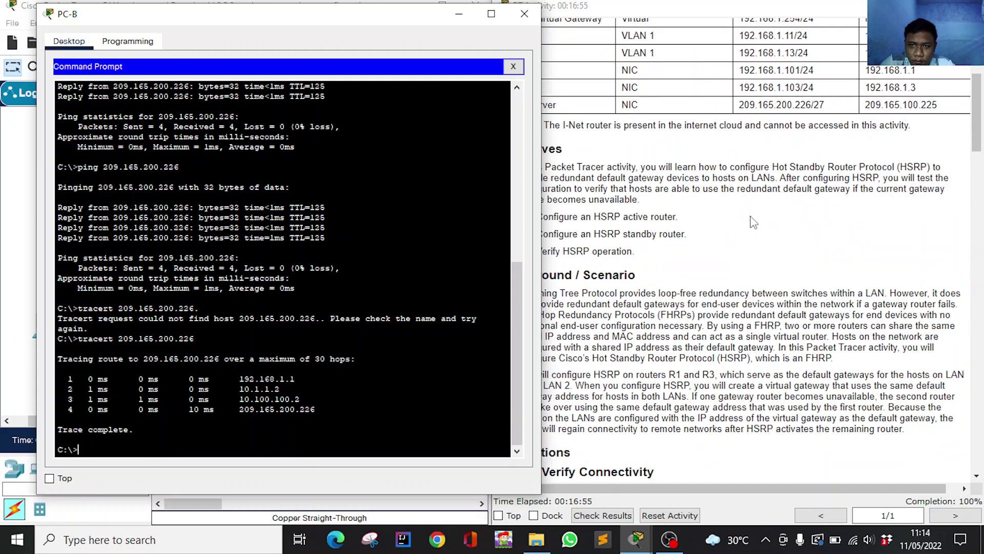
{"action": "scroll", "coordinate": [753, 264], "scroll_direction": "down", "scroll_amount": 3}
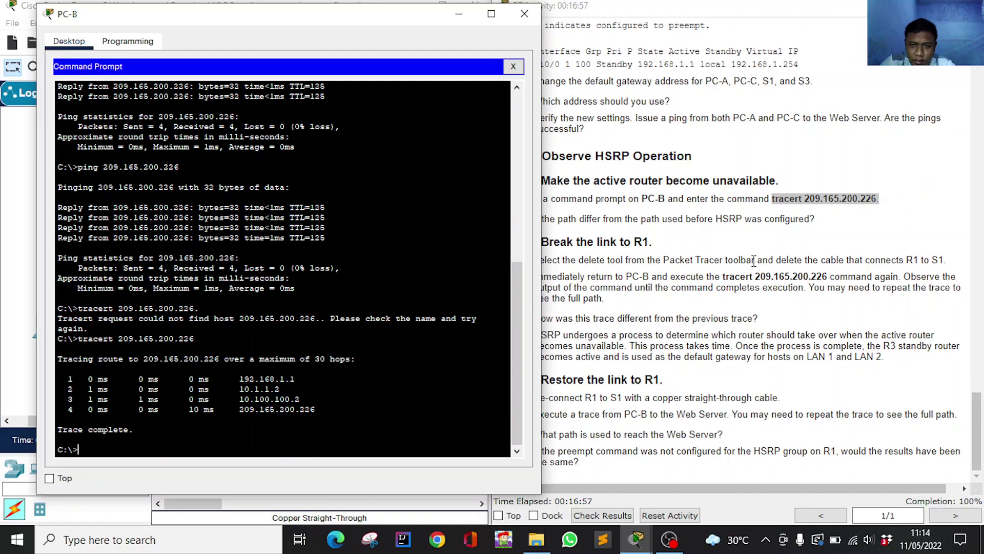
{"action": "left_click_drag", "start_coordinate": [274, 18], "coordinate": [201, 23]}
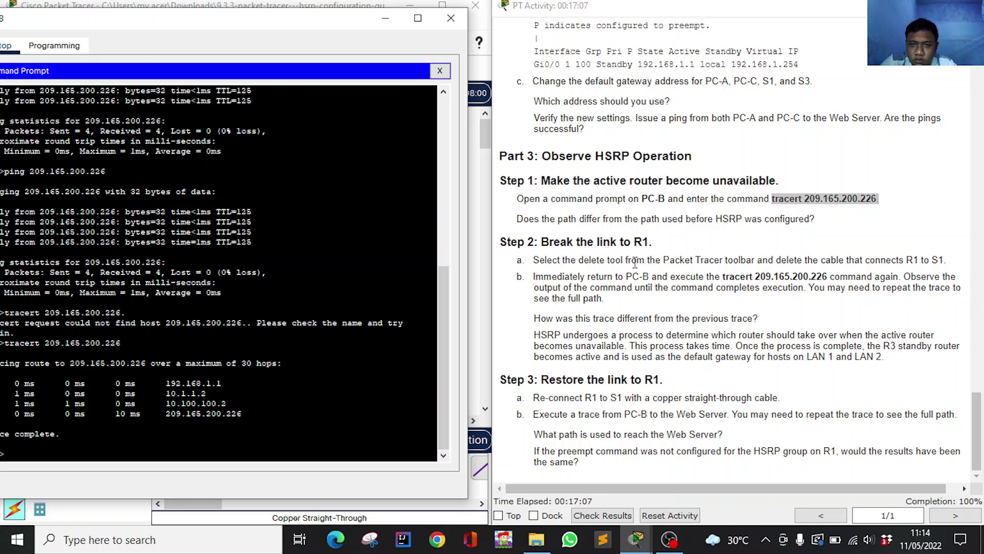
Delete the R1–S1 cable with the Delete tool, cancelling the accidental PC-B deletion.
{"action": "left_click", "coordinate": [385, 18]}
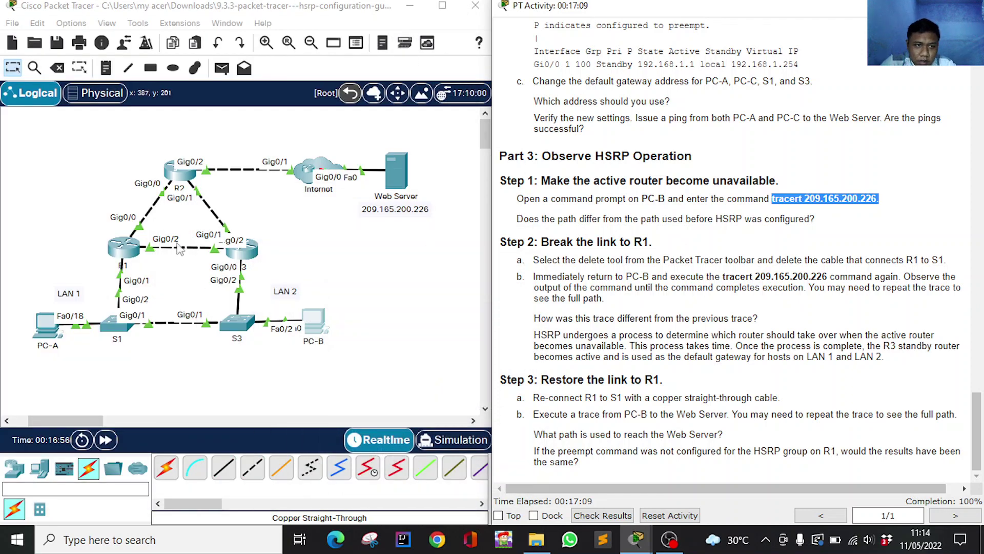
{"action": "key", "text": "Delete"}
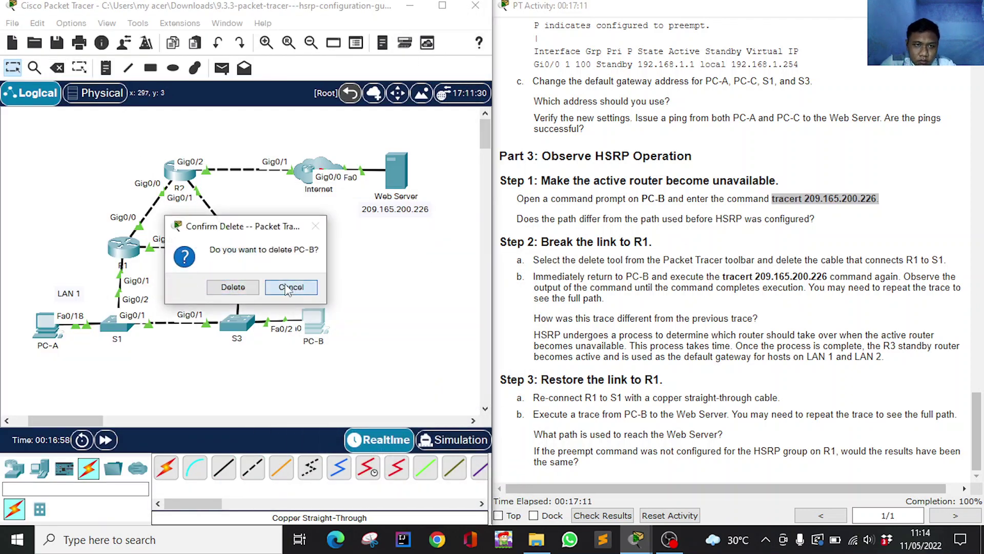
{"action": "key", "text": "Escape"}
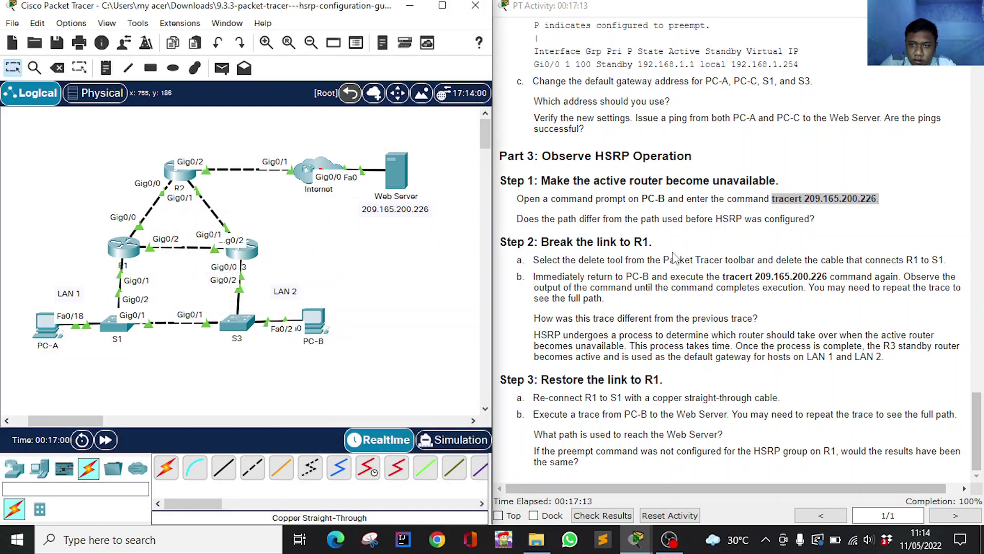
{"action": "left_click_drag", "start_coordinate": [907, 261], "coordinate": [945, 261]}
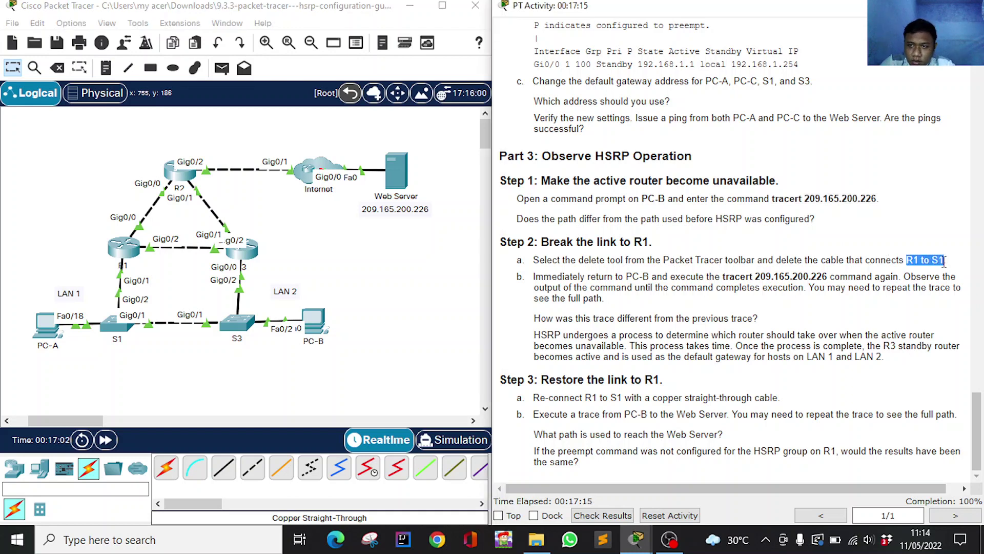
{"action": "left_click", "coordinate": [930, 261]}
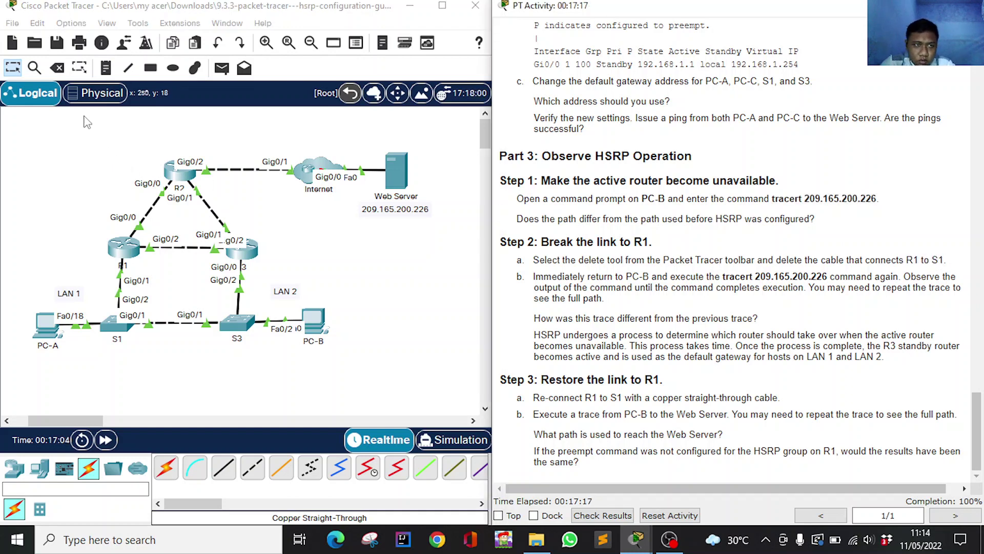
{"action": "left_click", "coordinate": [57, 68]}
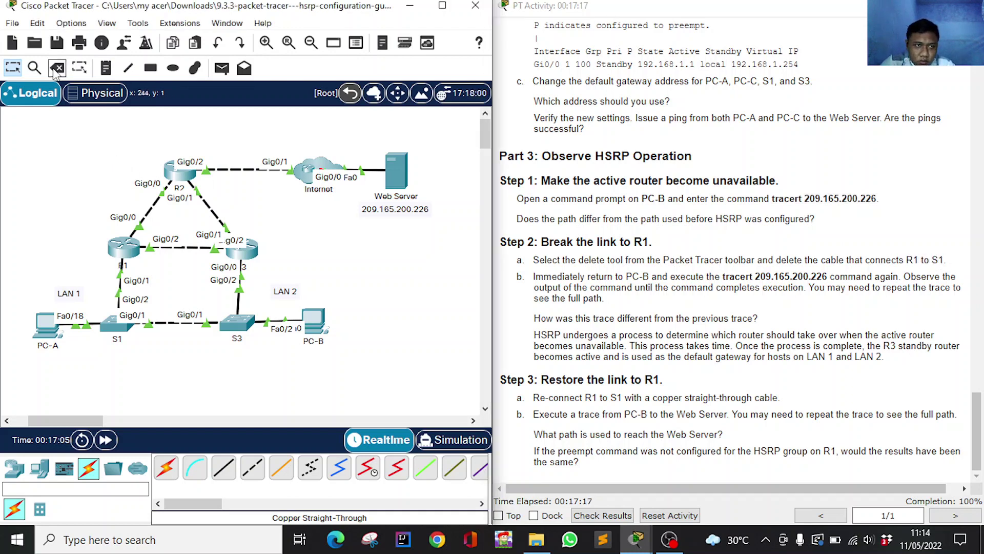
{"action": "left_click", "coordinate": [118, 281]}
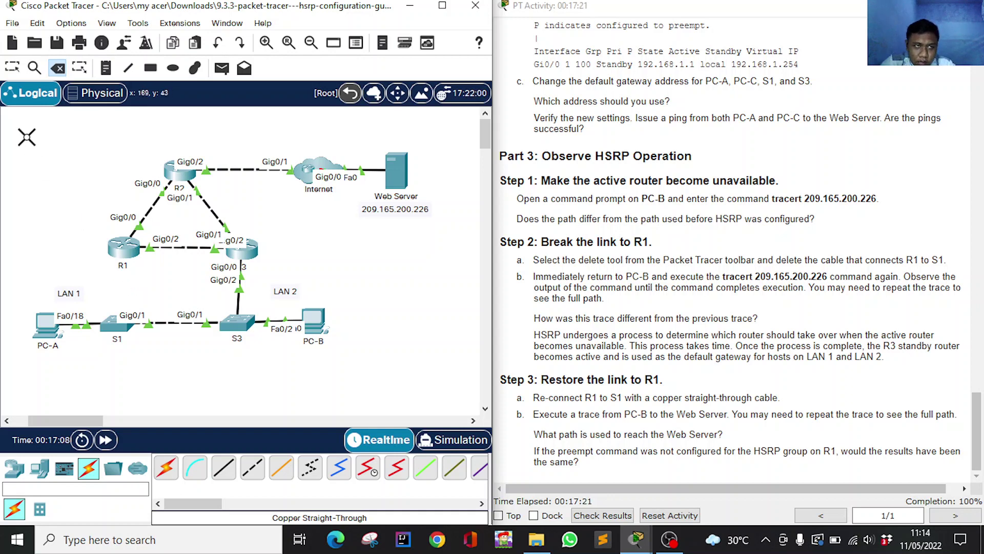
{"action": "left_click", "coordinate": [15, 70]}
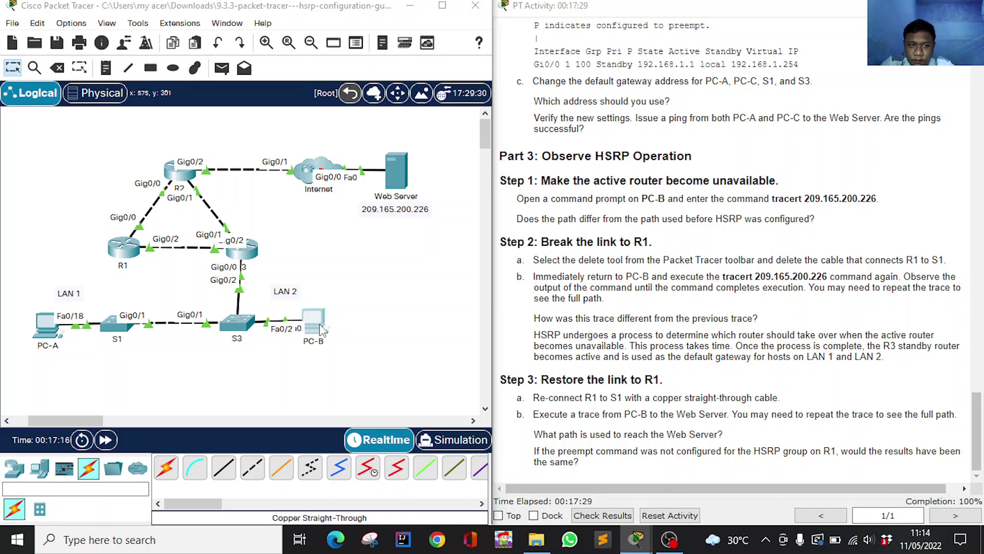
Run tracert 209.165.200.226 on PC-B again, now routed via 192.168.1.3, then minimize PC-B.
{"action": "left_click", "coordinate": [314, 322]}
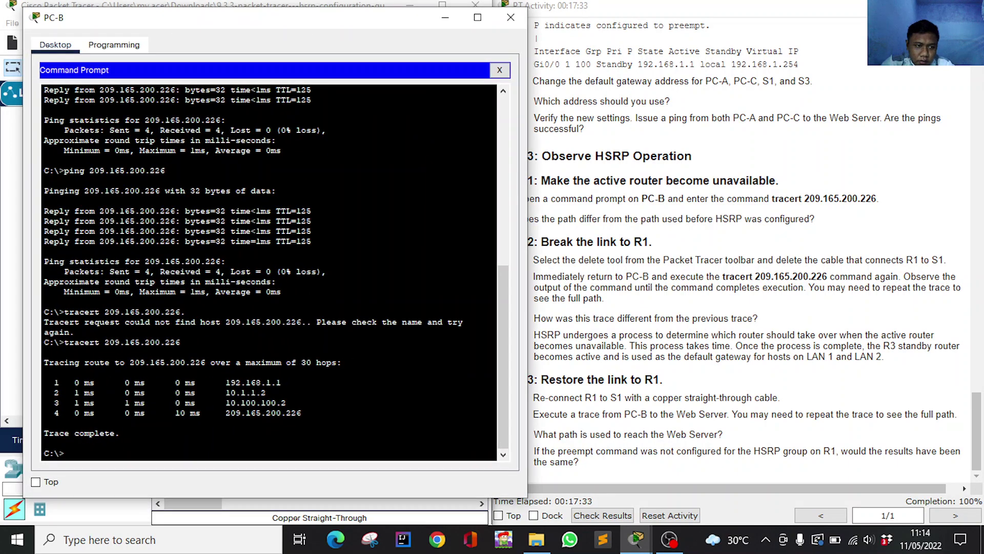
{"action": "right_click", "coordinate": [107, 451]}
{"action": "left_click", "coordinate": [143, 478]}
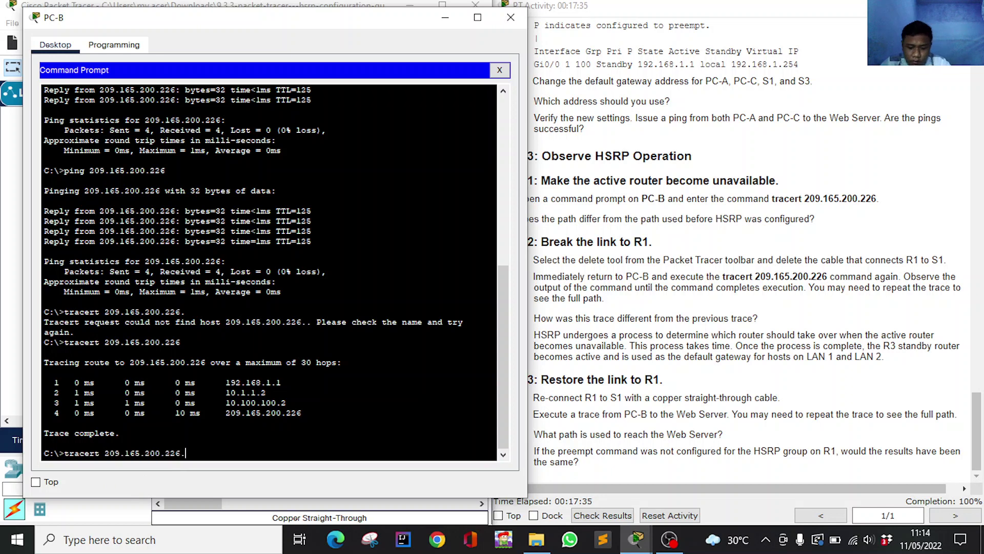
{"action": "key", "text": "Return"}
{"action": "right_click", "coordinate": [148, 456]}
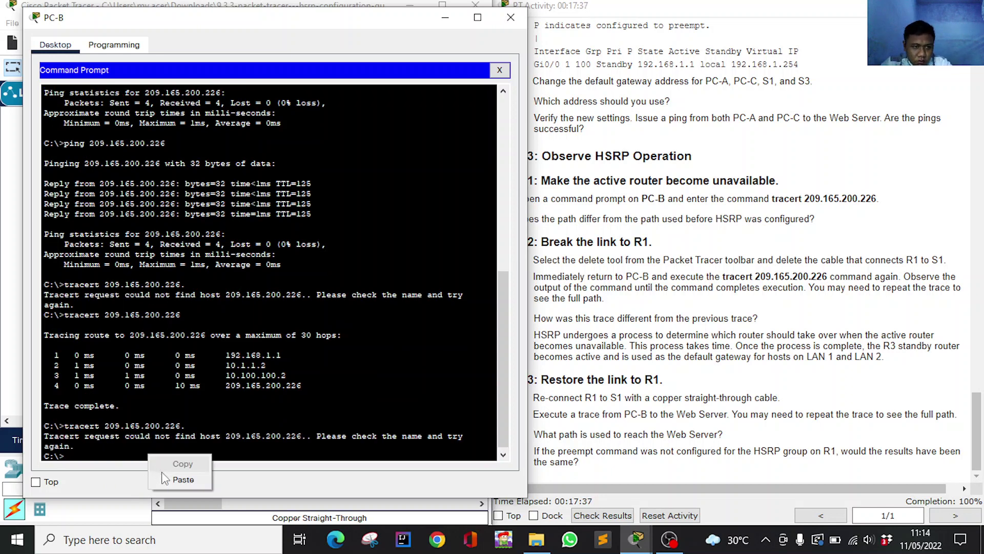
{"action": "left_click", "coordinate": [169, 480]}
{"action": "key", "text": "Return"}
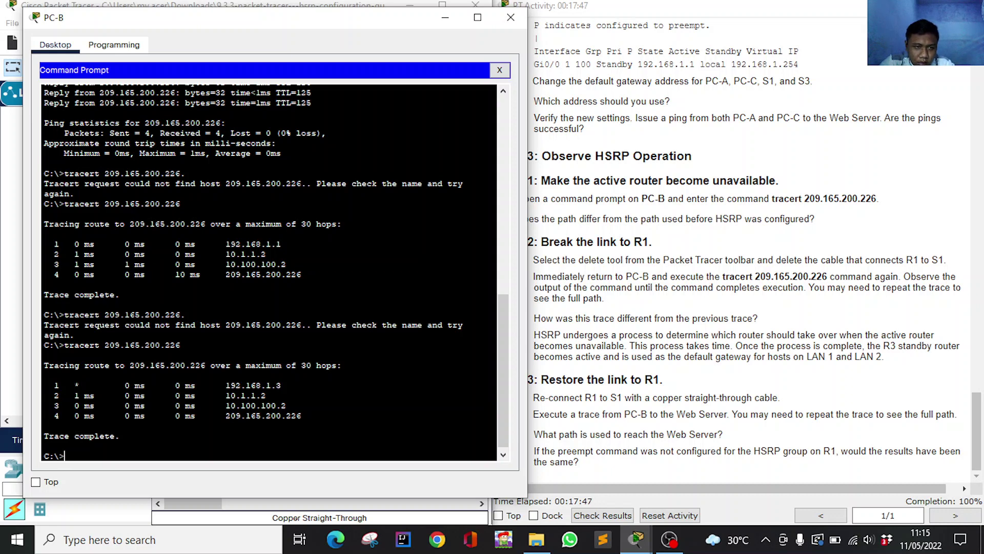
{"action": "left_click", "coordinate": [446, 21]}
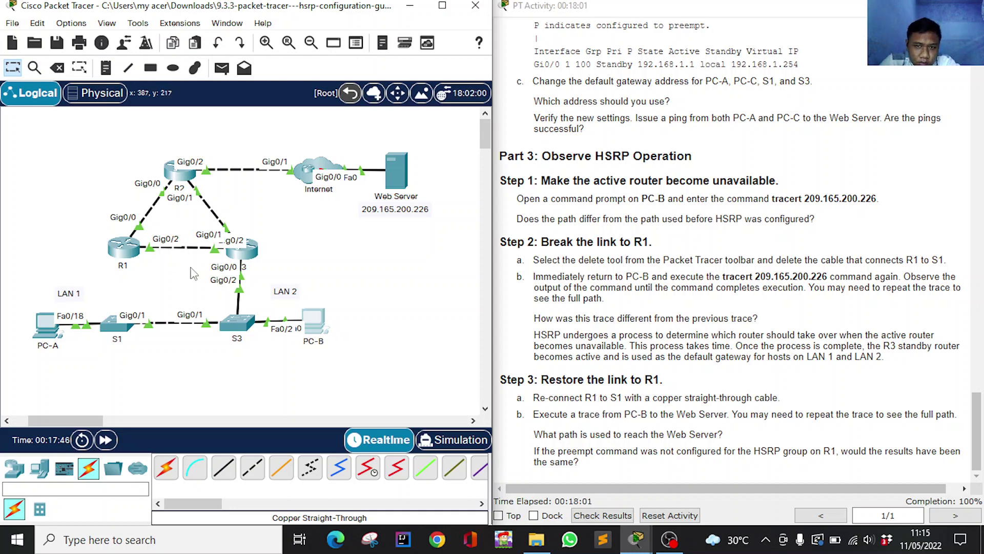
Cable S1 GigabitEthernet0/2 to R1 GigabitEthernet0/1 with copper straight-through and fast-forward time.
{"action": "left_click", "coordinate": [223, 467]}
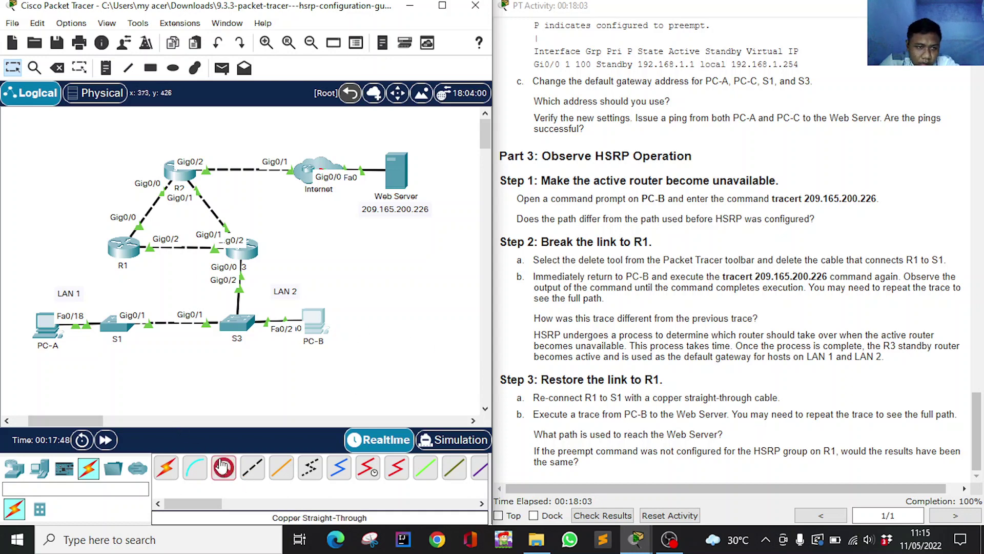
{"action": "left_click", "coordinate": [117, 323]}
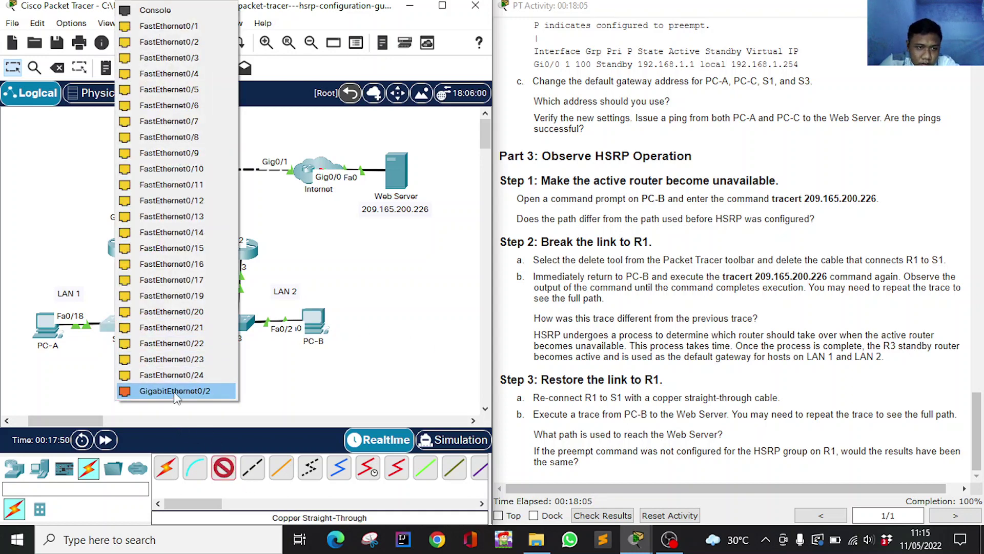
{"action": "left_click", "coordinate": [174, 393]}
{"action": "left_click", "coordinate": [123, 248]}
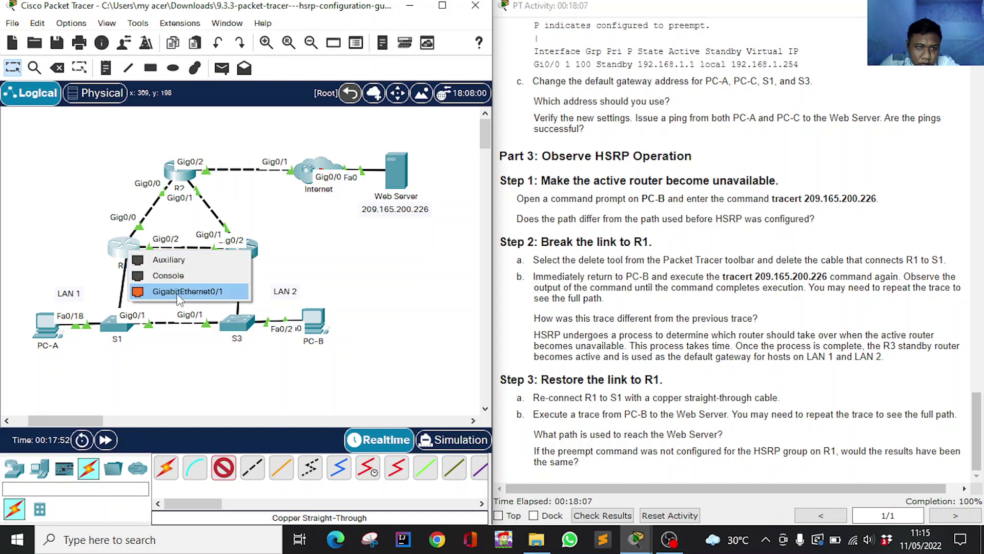
{"action": "left_click", "coordinate": [231, 288]}
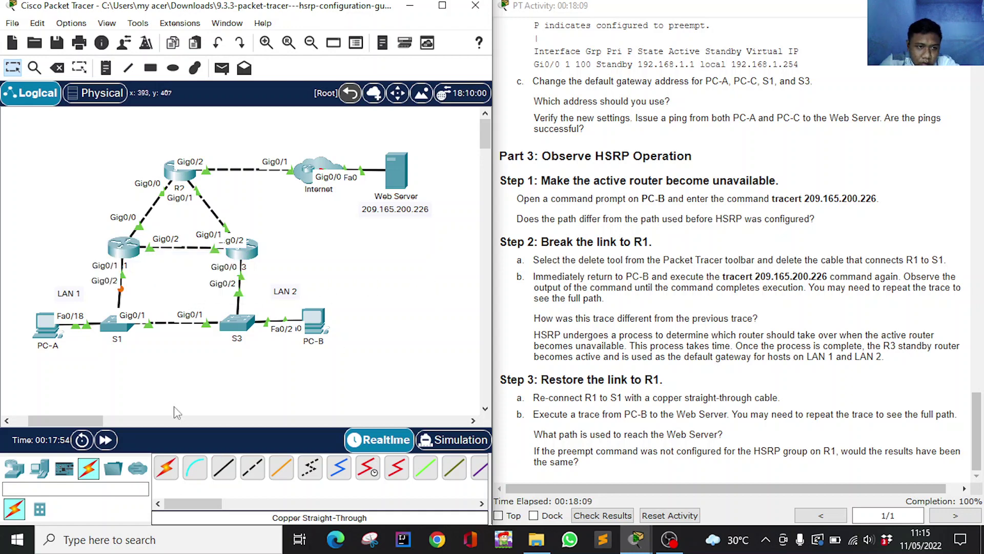
{"action": "left_click", "coordinate": [107, 442]}
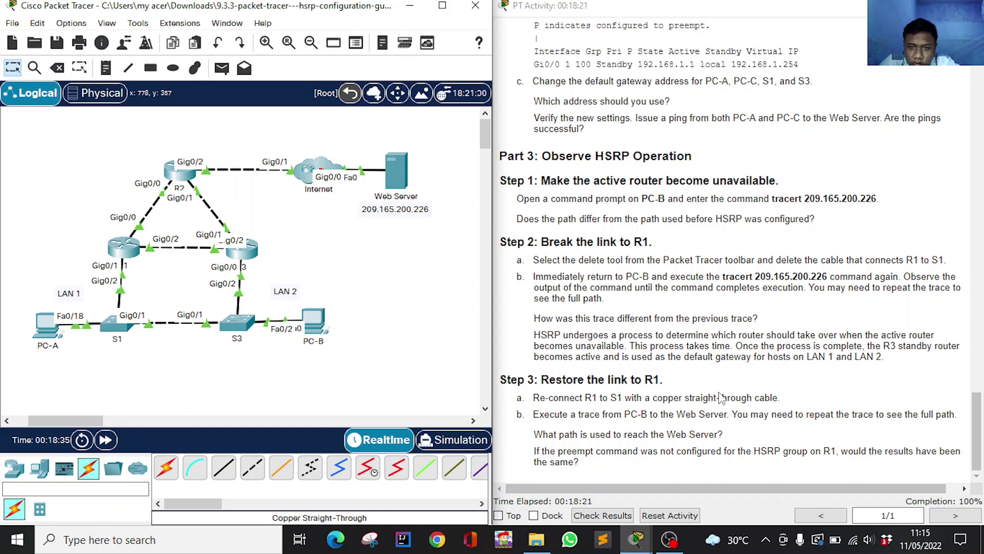
{"action": "left_click", "coordinate": [314, 328]}
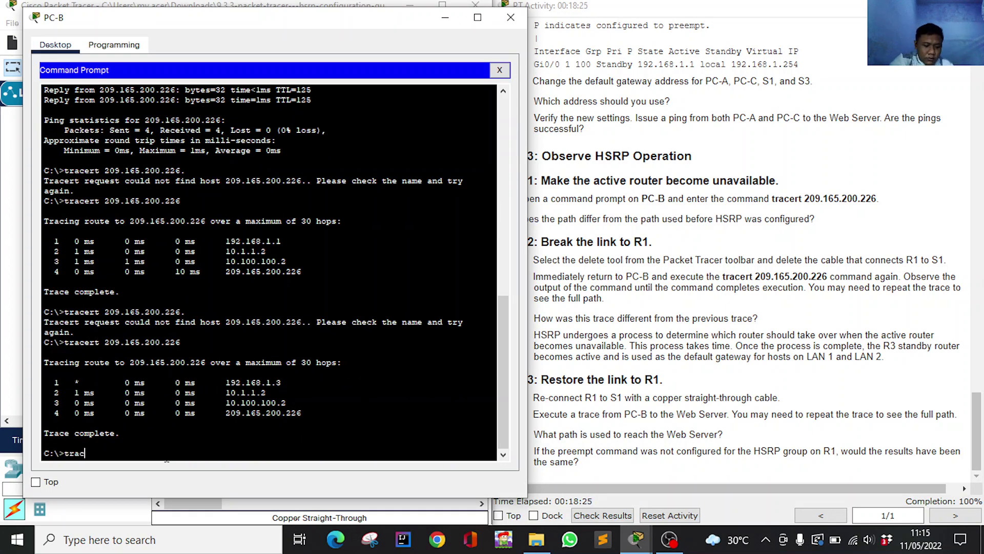
Paste the Web Server IP 209.165.200.226 after tracert on PC-B and run it via 192.168.1.1.
{"action": "scroll", "coordinate": [812, 264], "scroll_direction": "up", "scroll_amount": 20}
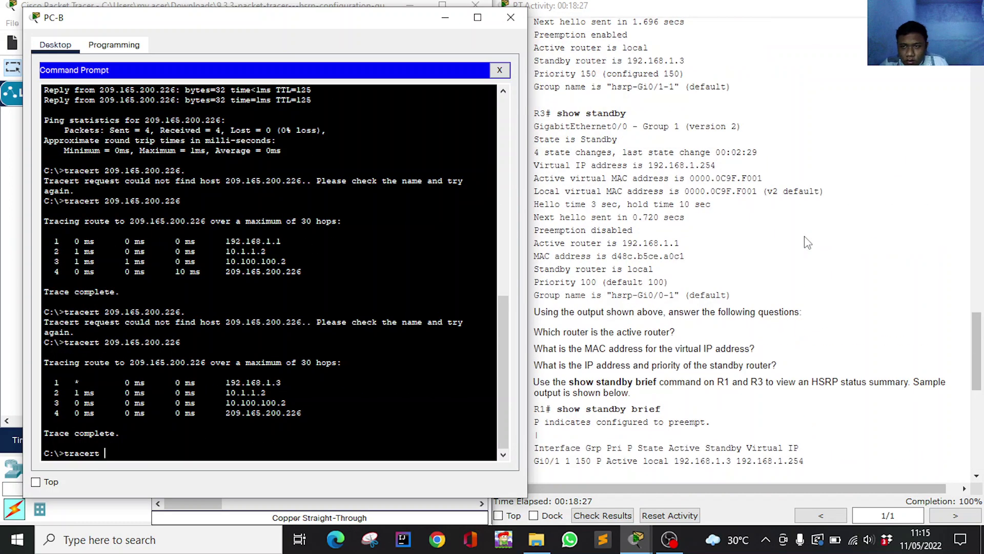
{"action": "left_click", "coordinate": [874, 194]}
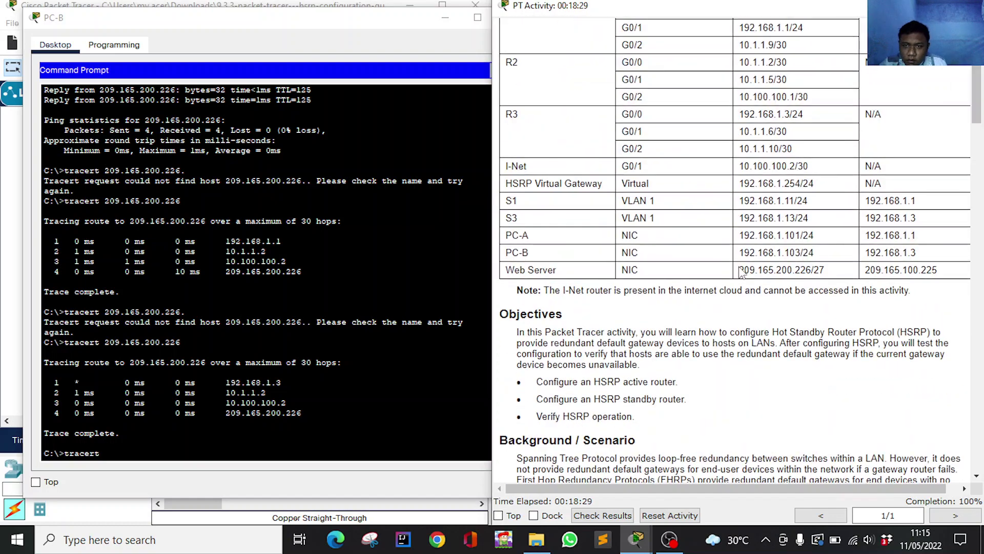
{"action": "left_click_drag", "start_coordinate": [739, 269], "coordinate": [813, 275]}
{"action": "key", "text": "super+c"}
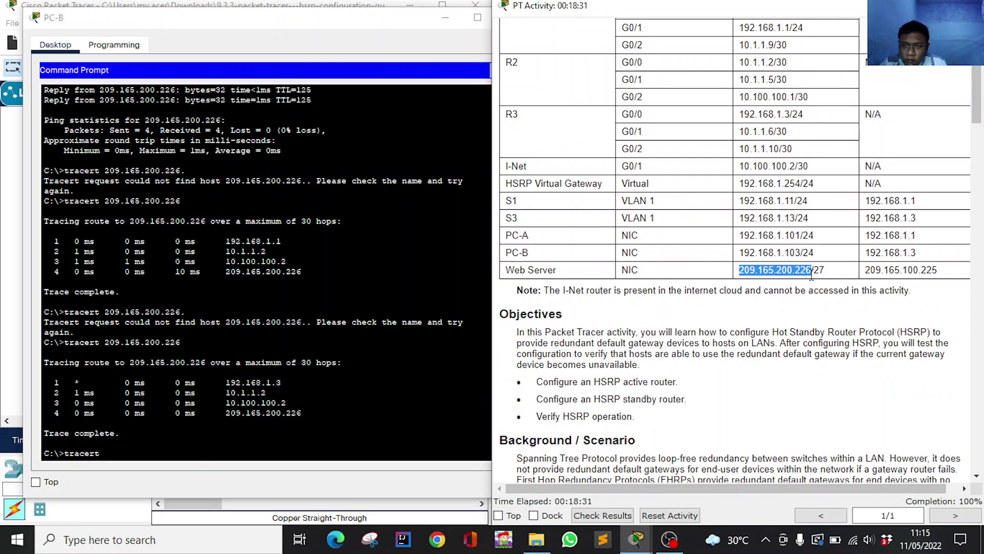
{"action": "left_click", "coordinate": [103, 440]}
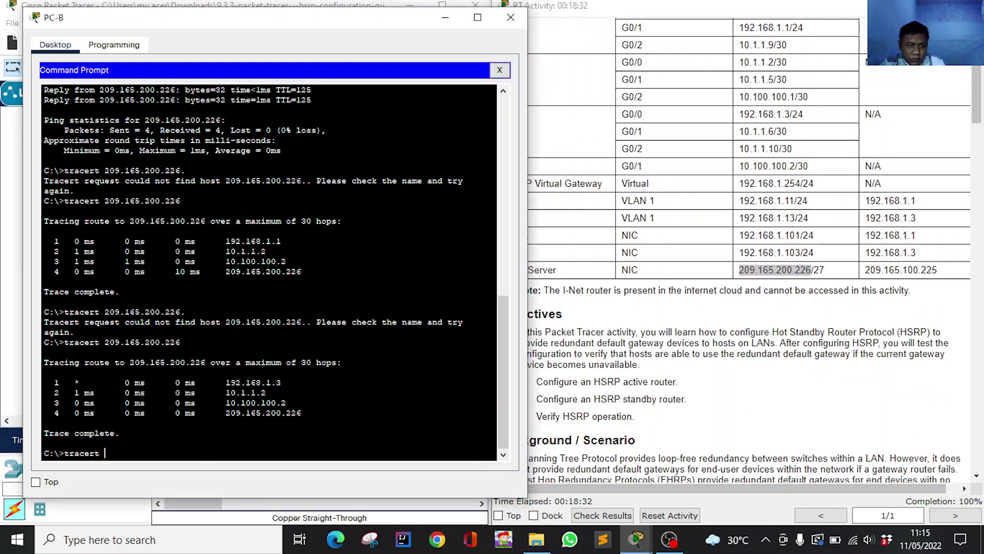
{"action": "right_click", "coordinate": [138, 456]}
{"action": "left_click", "coordinate": [186, 478]}
{"action": "key", "text": "Return"}
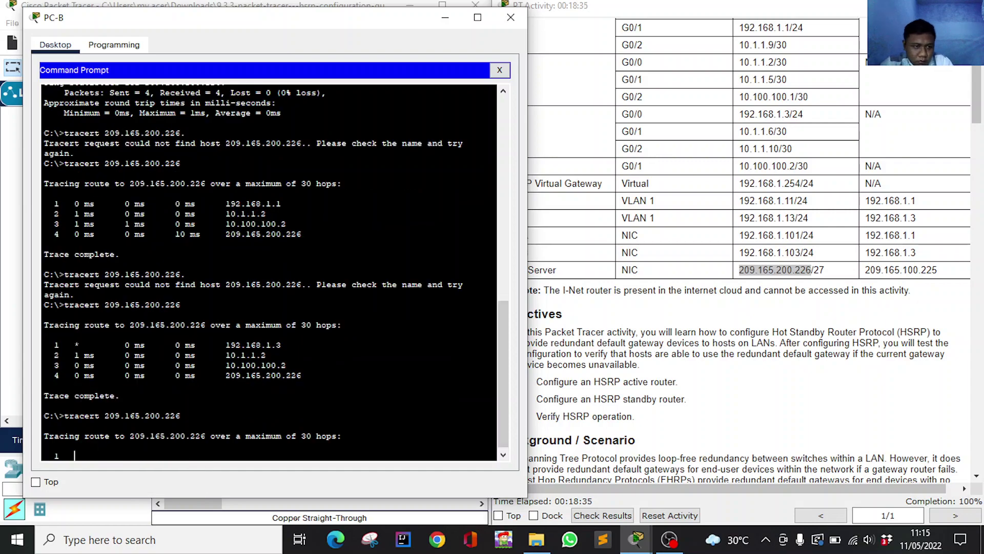
{"action": "scroll", "coordinate": [817, 336], "scroll_direction": "down", "scroll_amount": 20}
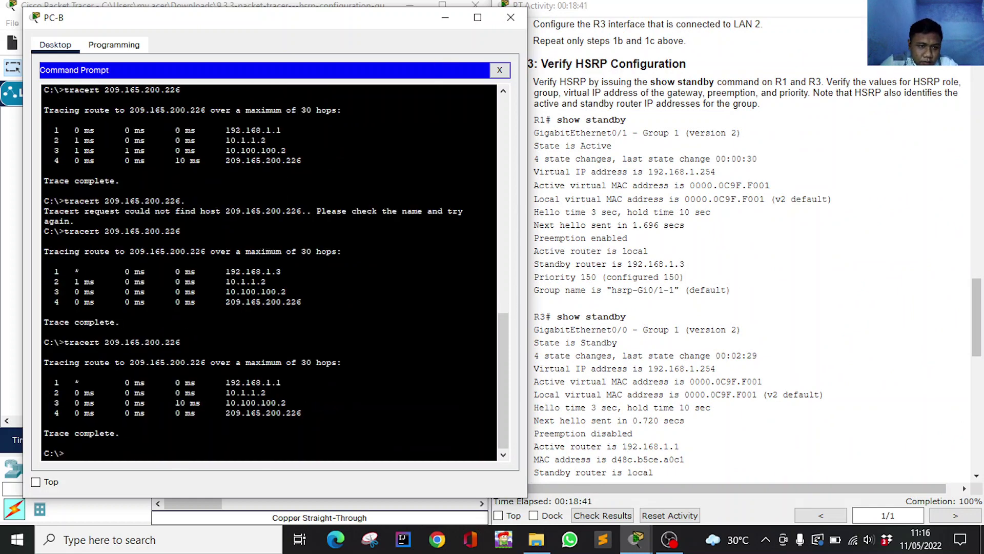
Minimize PC-B's window and bring the guide's Part 3 Step 3 'Restore the link to R1' into view.
{"action": "left_click", "coordinate": [445, 21]}
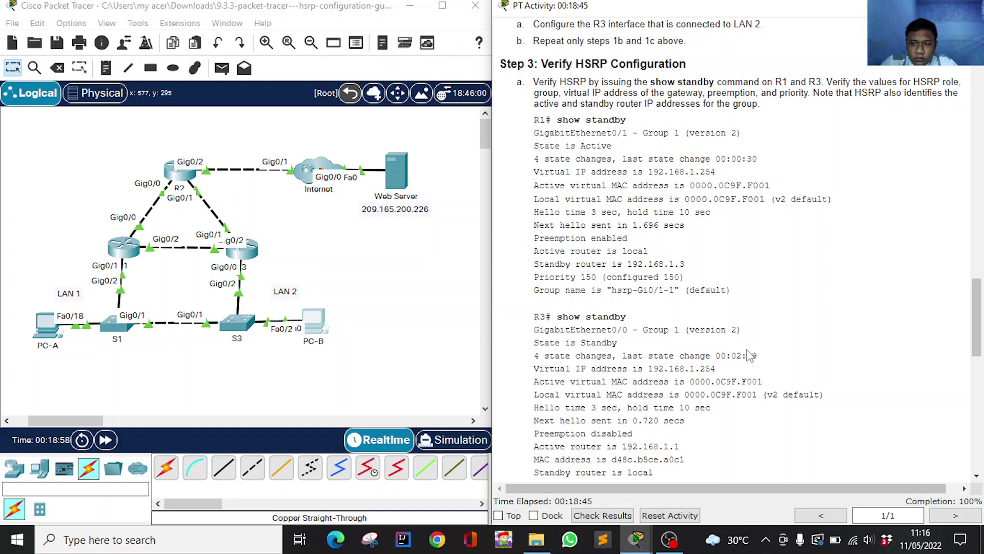
{"action": "scroll", "coordinate": [748, 359], "scroll_direction": "down", "scroll_amount": 10}
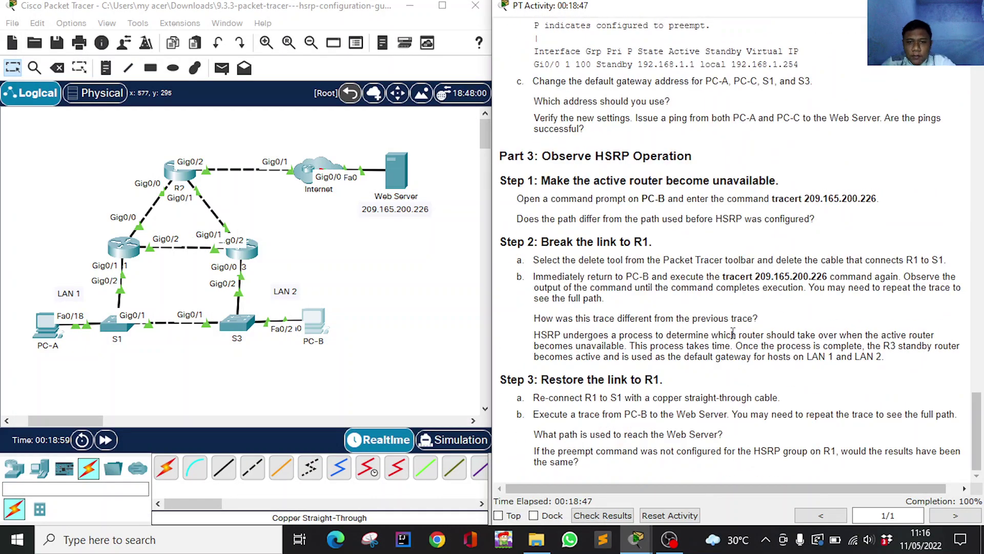
{"action": "scroll", "coordinate": [651, 367], "scroll_direction": "up", "scroll_amount": 3}
{"action": "scroll", "coordinate": [658, 366], "scroll_direction": "up", "scroll_amount": 10}
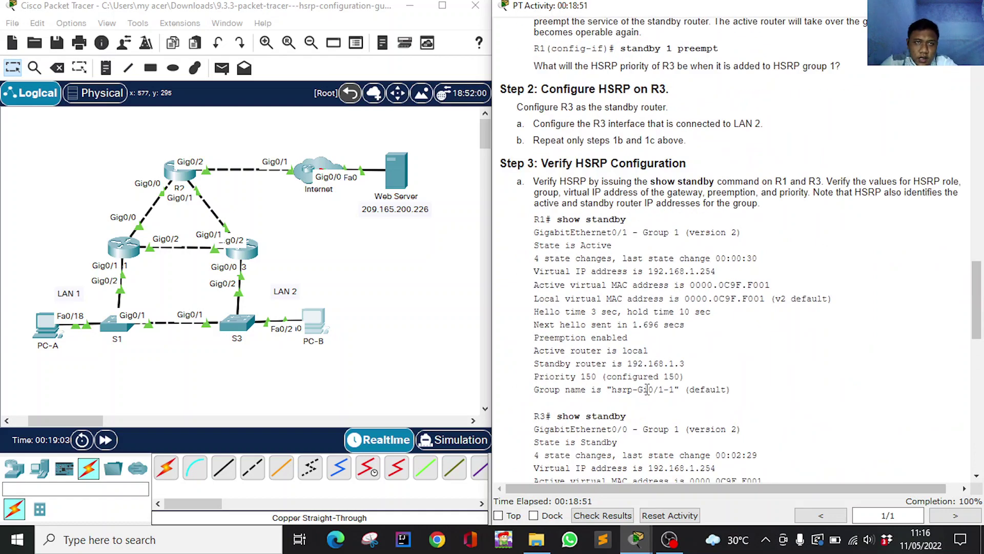
{"action": "scroll", "coordinate": [640, 389], "scroll_direction": "down", "scroll_amount": 12}
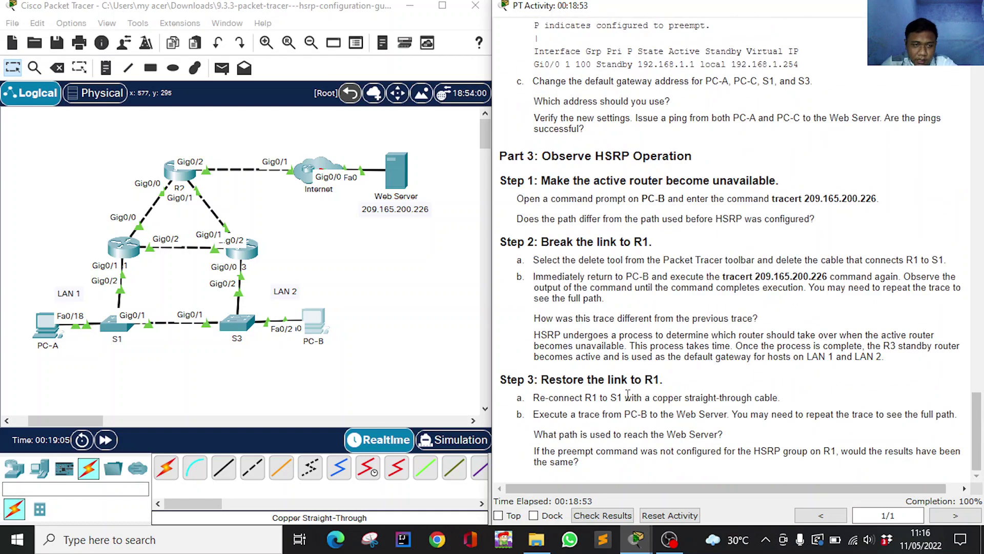